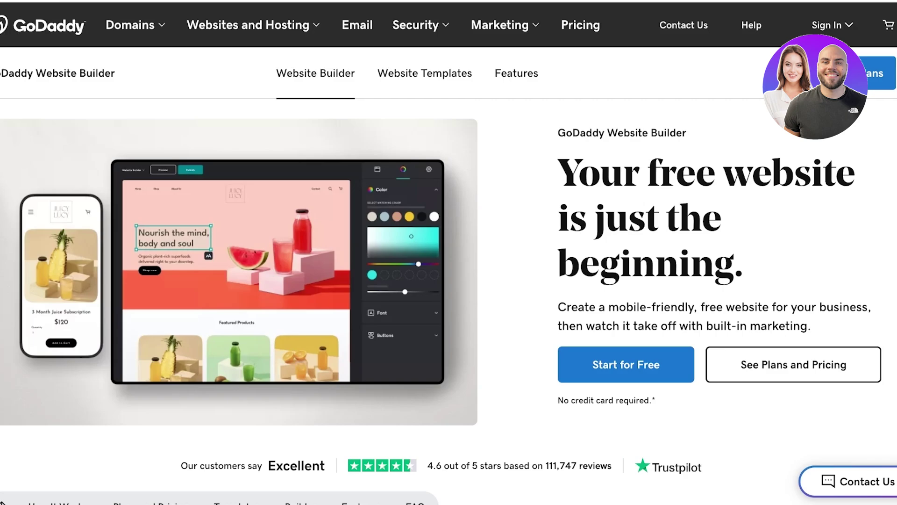
- Browse the GoDaddy landing page, including the plans and pricing section
scroll(449, 252, "down", 3)
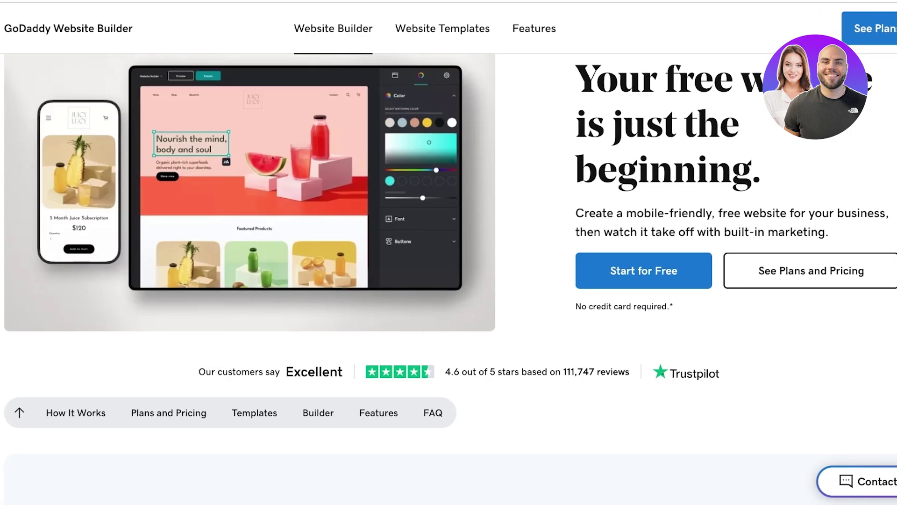
scroll(644, 186, "down", 2)
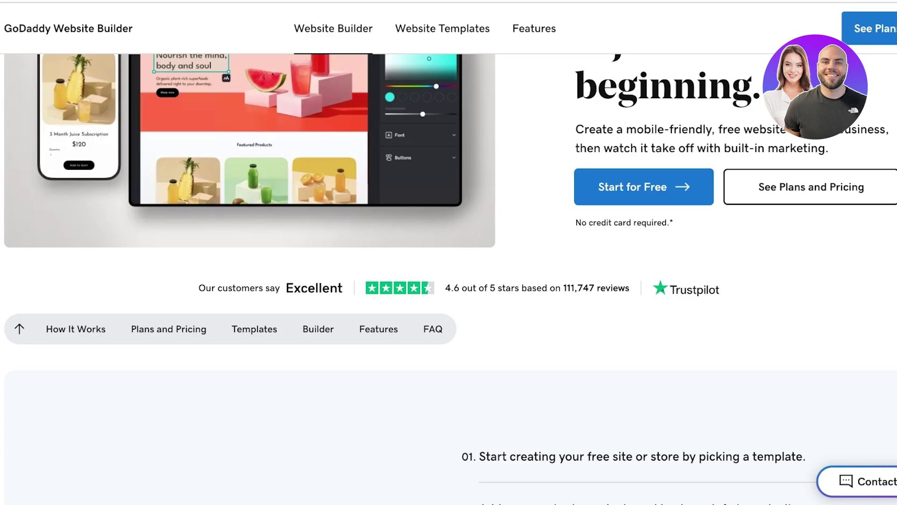
scroll(449, 253, "up", 3)
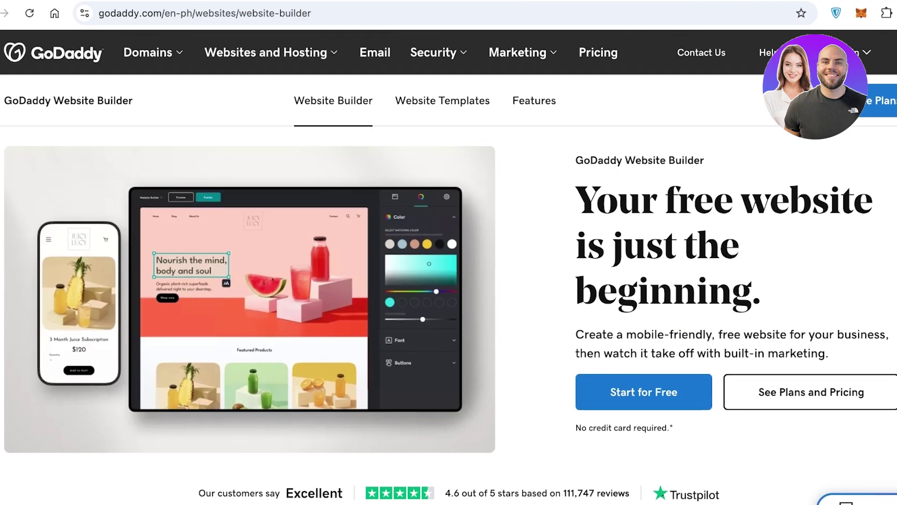
scroll(449, 280, "down", 3)
scroll(420, 211, "down", 3)
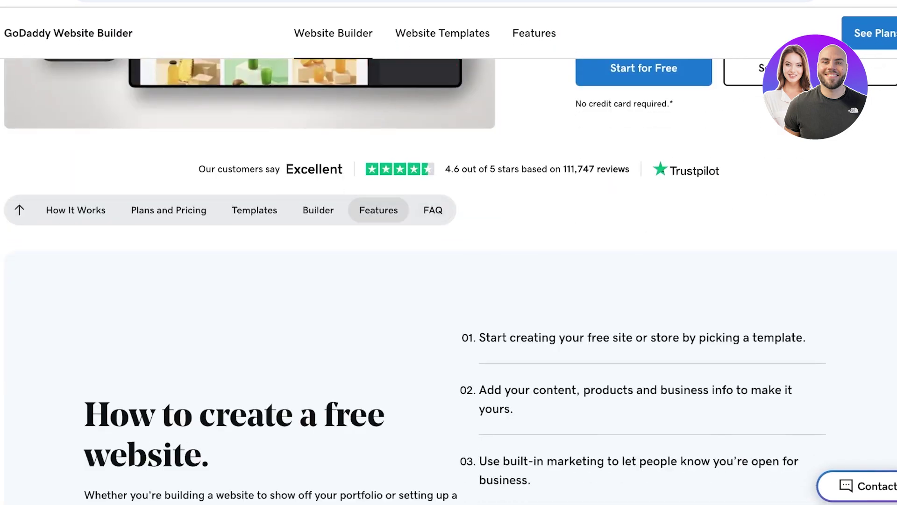
left_click(168, 209)
scroll(449, 281, "down", 10)
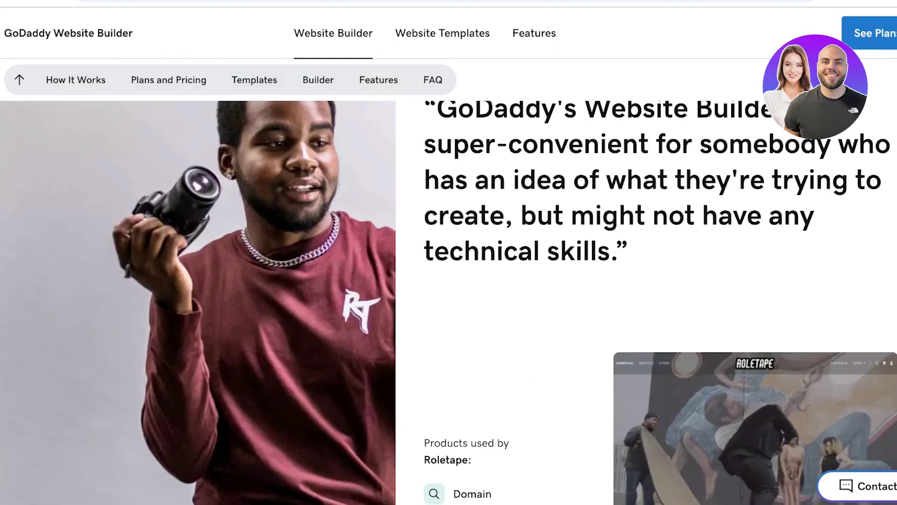
scroll(448, 281, "down", 6)
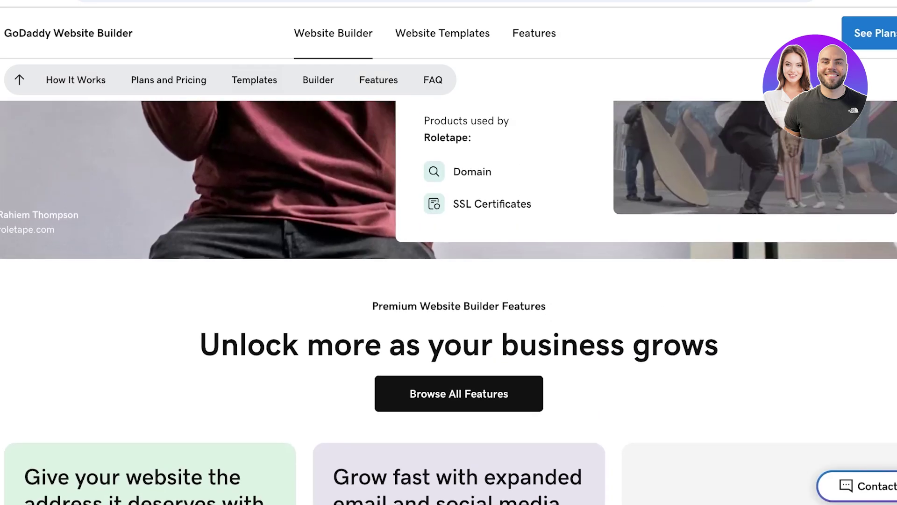
scroll(448, 280, "up", 12)
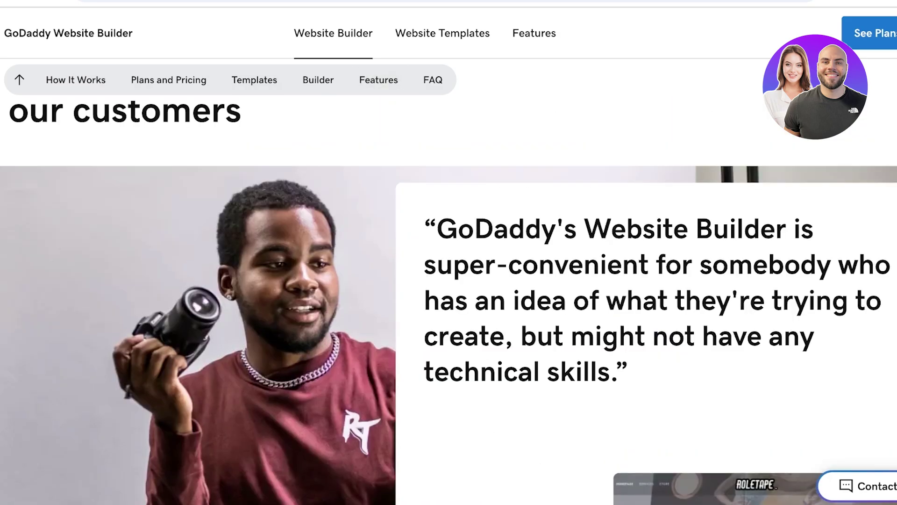
scroll(449, 281, "up", 4)
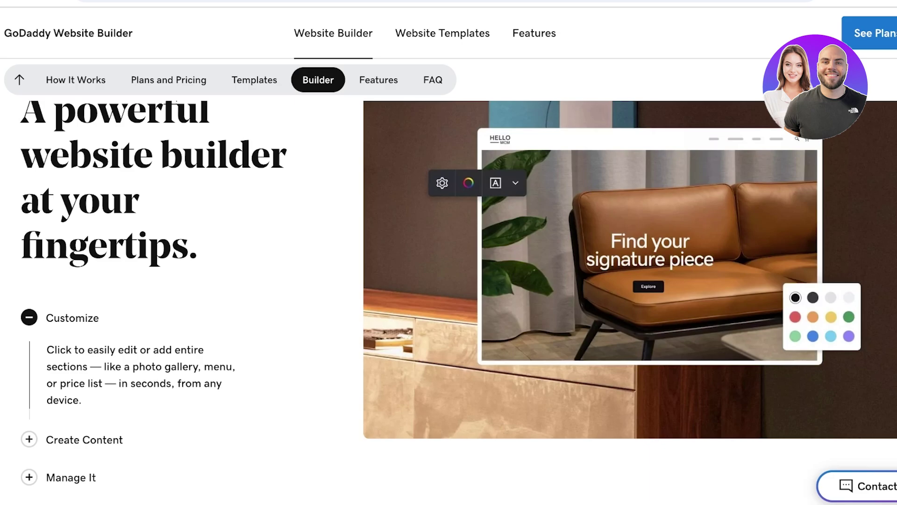
scroll(448, 280, "up", 10)
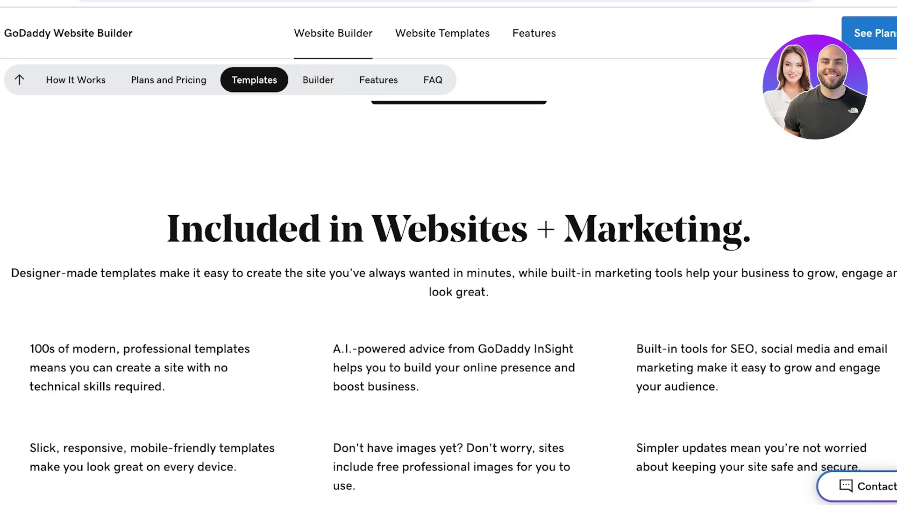
scroll(449, 281, "up", 10)
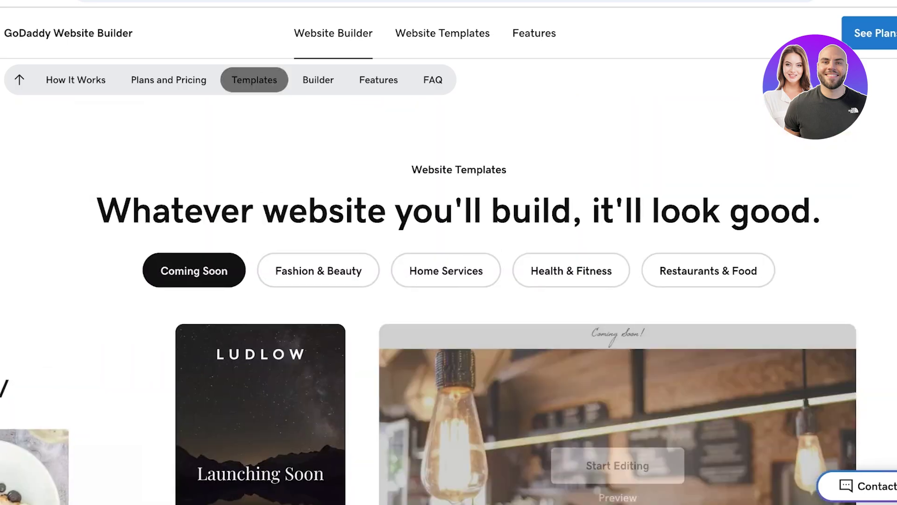
scroll(448, 281, "up", 15)
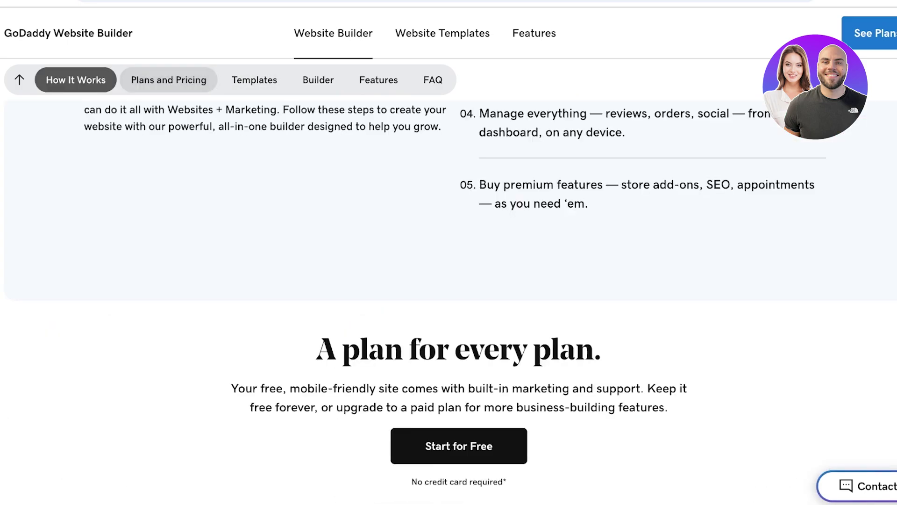
scroll(449, 280, "up", 10)
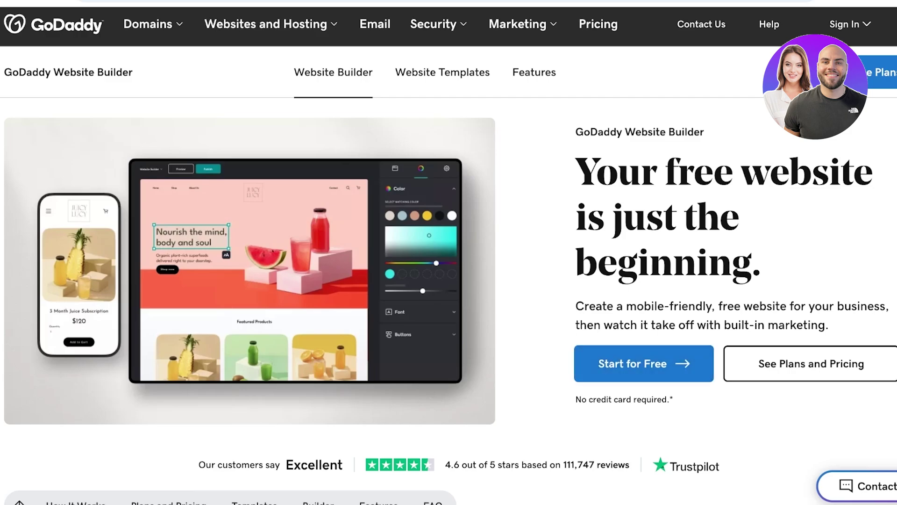
- Start for free and sign in with a Google account
left_click(644, 363)
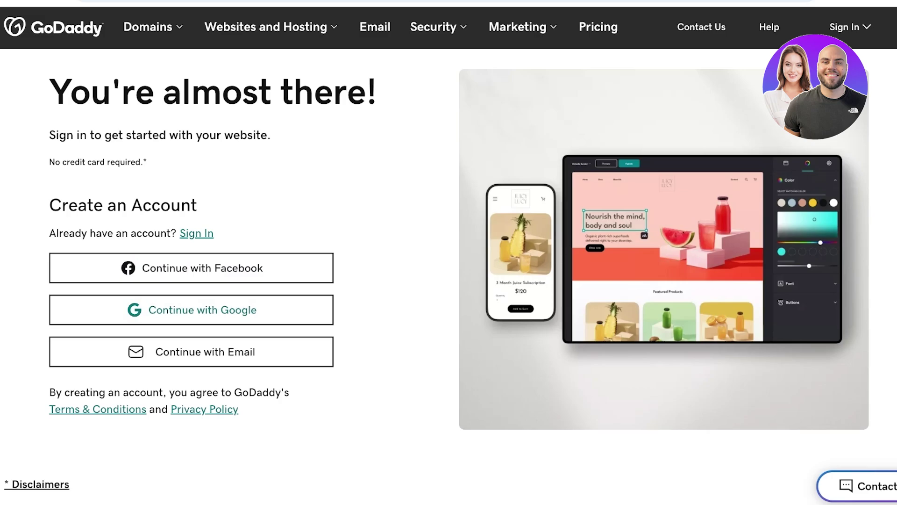
left_click(192, 309)
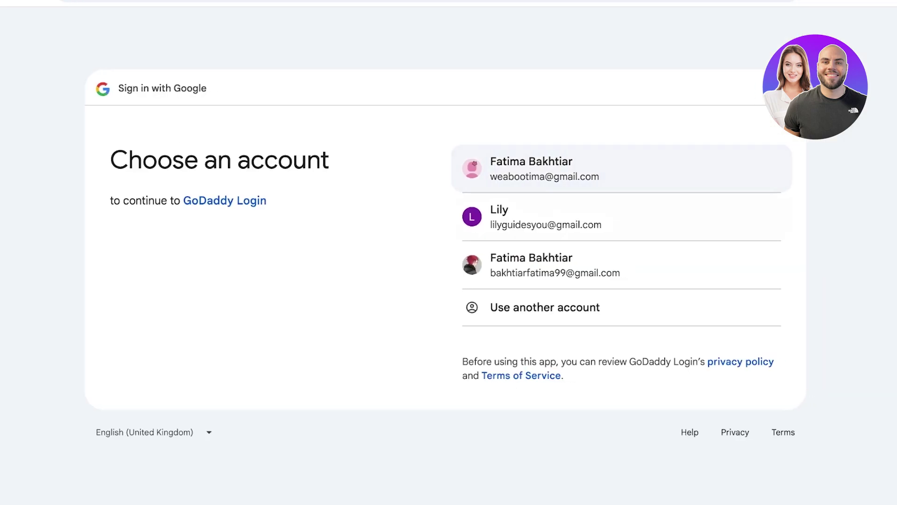
left_click(546, 217)
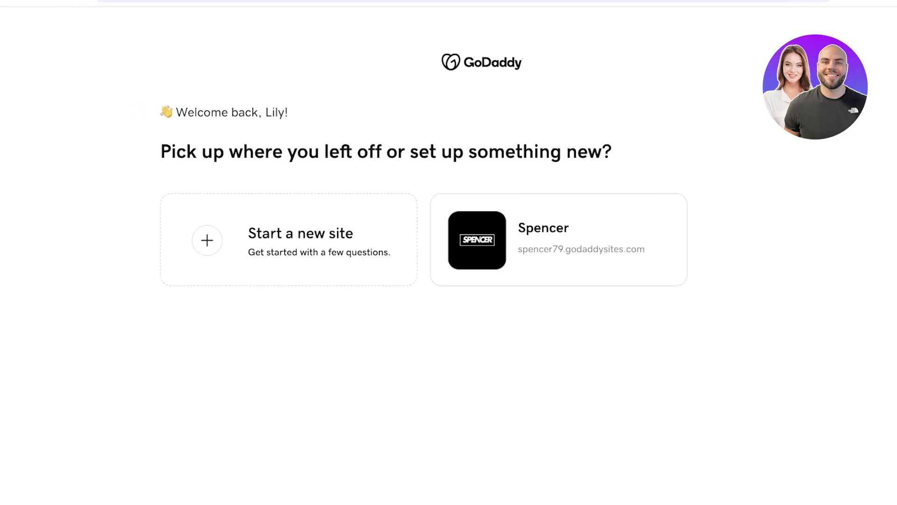
- Start a new site, first picking Cosmetics and Beauty Supply as the category
left_click(295, 235)
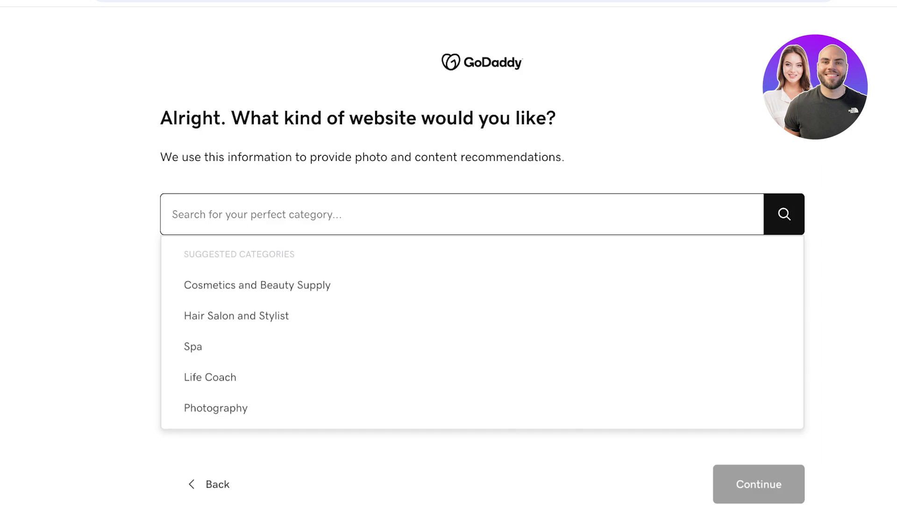
key("Down")
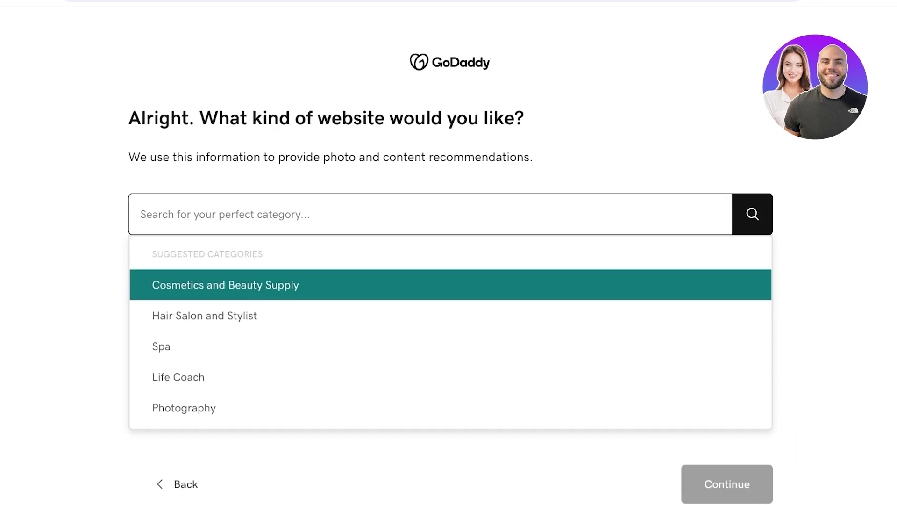
key("Up")
key("Up")
key("Up")
key("Up")
key("Up")
key("Return")
- Replace the category with the Fashion Blog suggestion and continue
key("ctrl+a")
type("F")
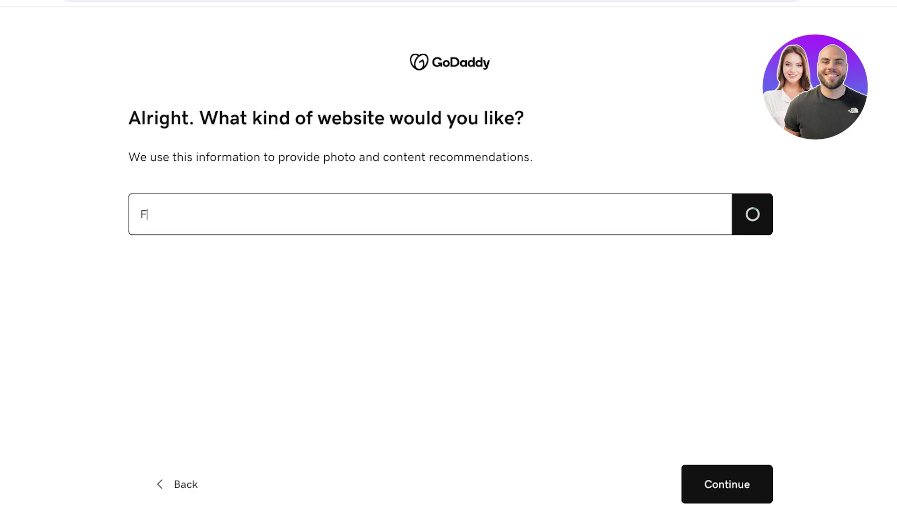
type("ashion Blog")
key("Up")
key("Up")
key("Up")
key("Up")
key("Up")
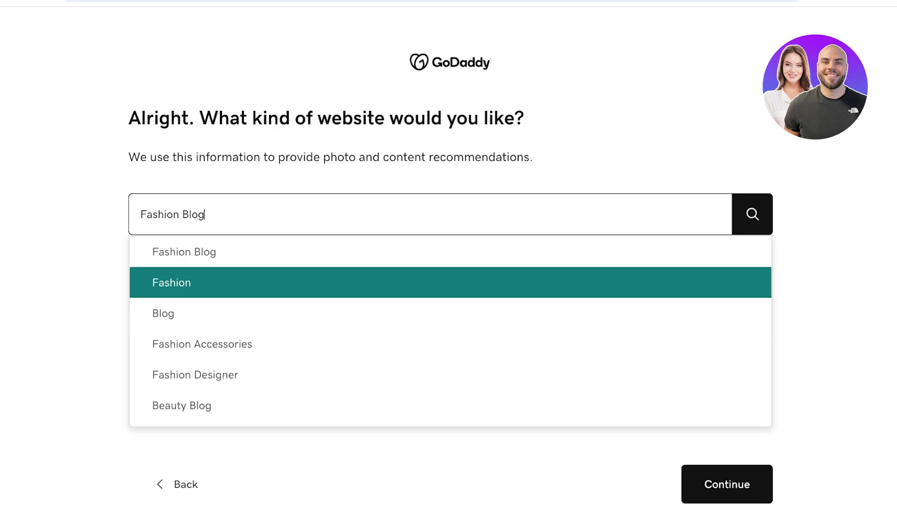
key("Up")
key("Return")
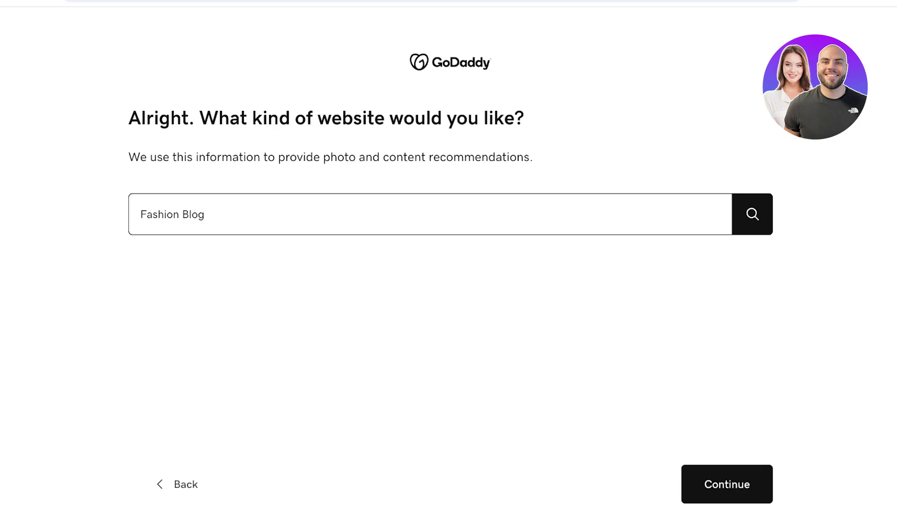
key("Return")
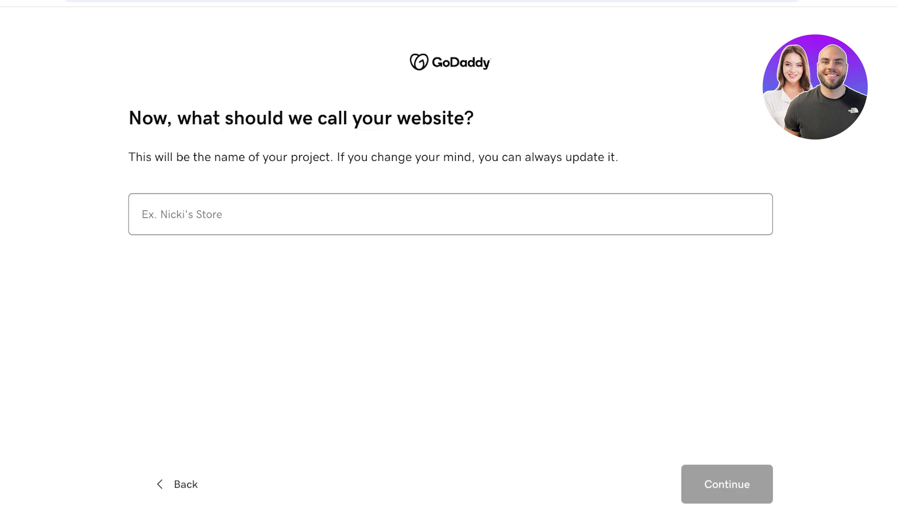
- Name the new website 'Lily'
type("Ms")
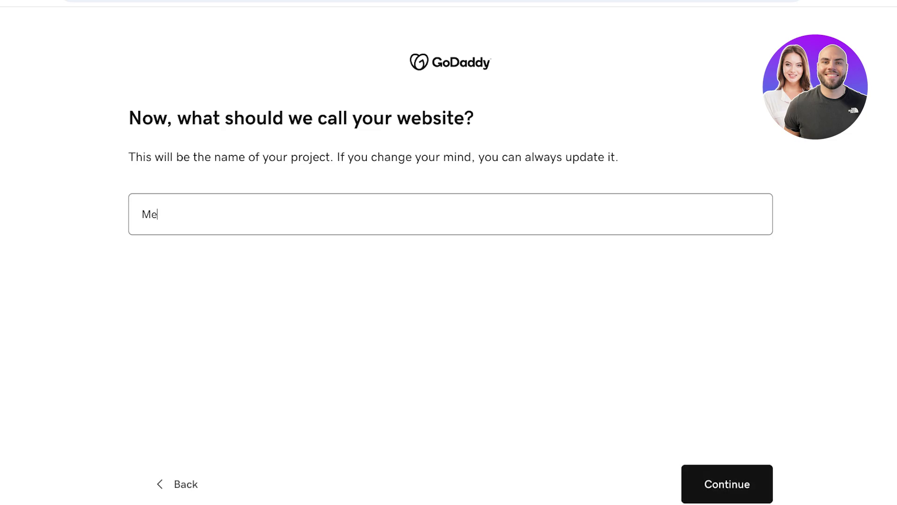
key("BackSpace")
key("BackSpace")
type("Lily")
key("Return")
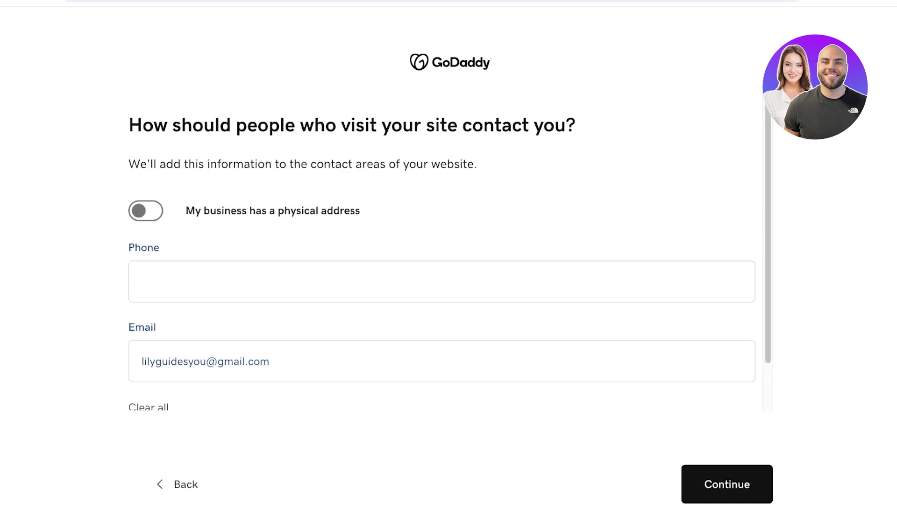
- Leave the physical address option off, enter the contact phone number, and continue
key("space")
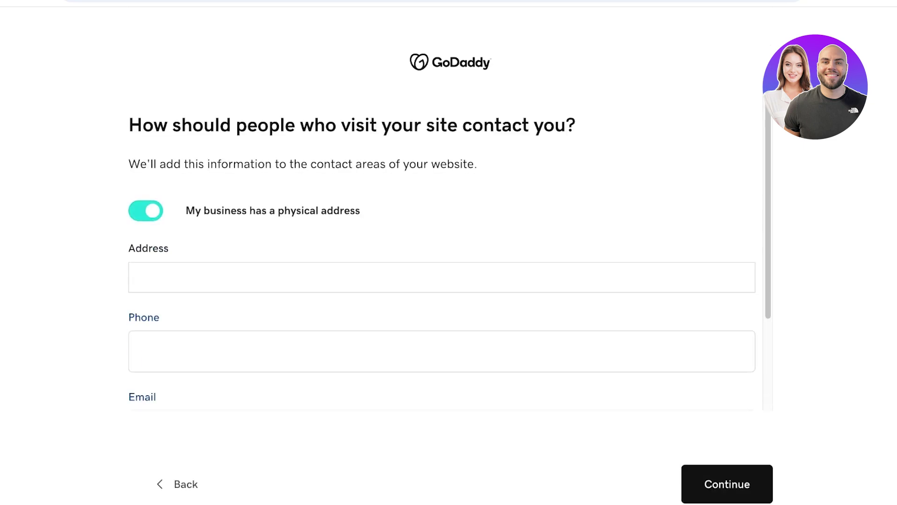
key("space")
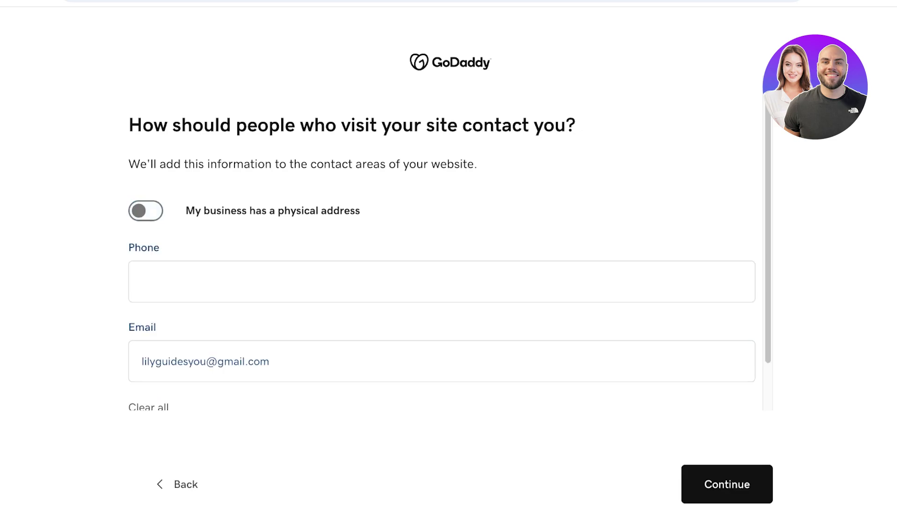
left_click(143, 281)
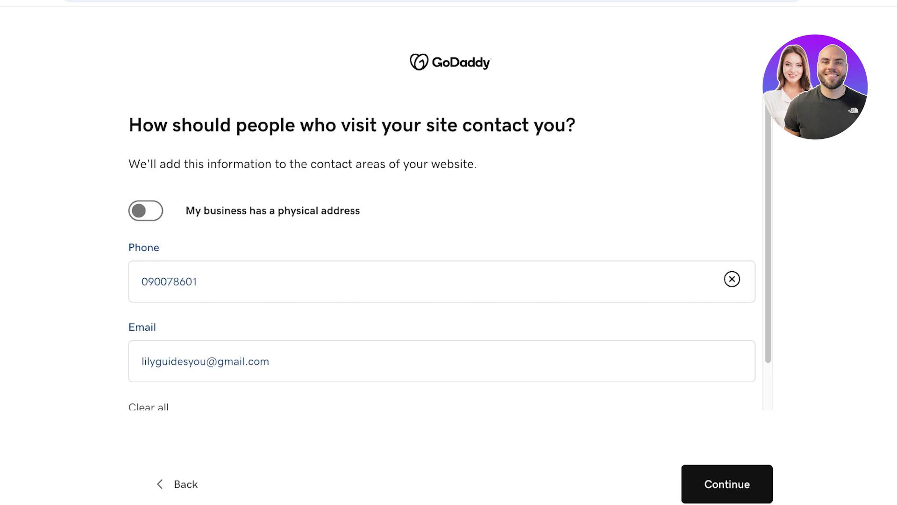
scroll(441, 280, "down", 1)
key("Return")
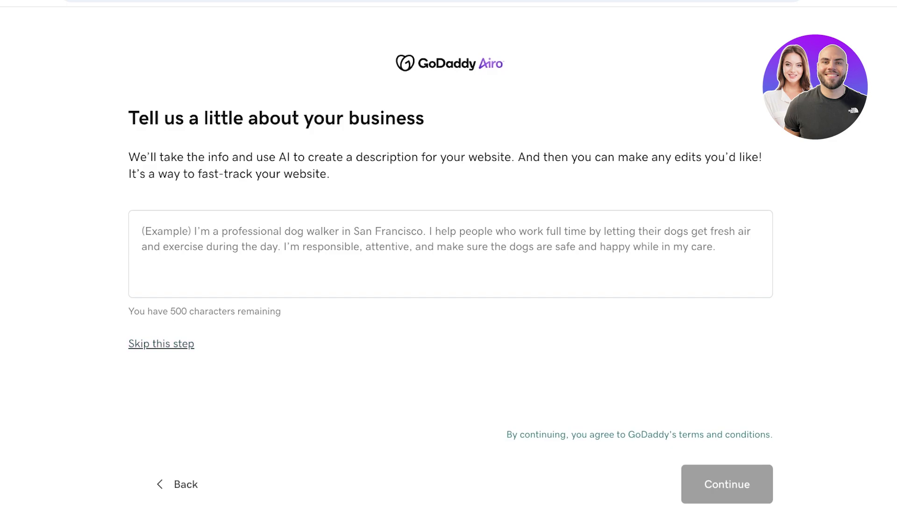
- Skip the business description and continue on the free plan to open the Lily editor
left_click(162, 343)
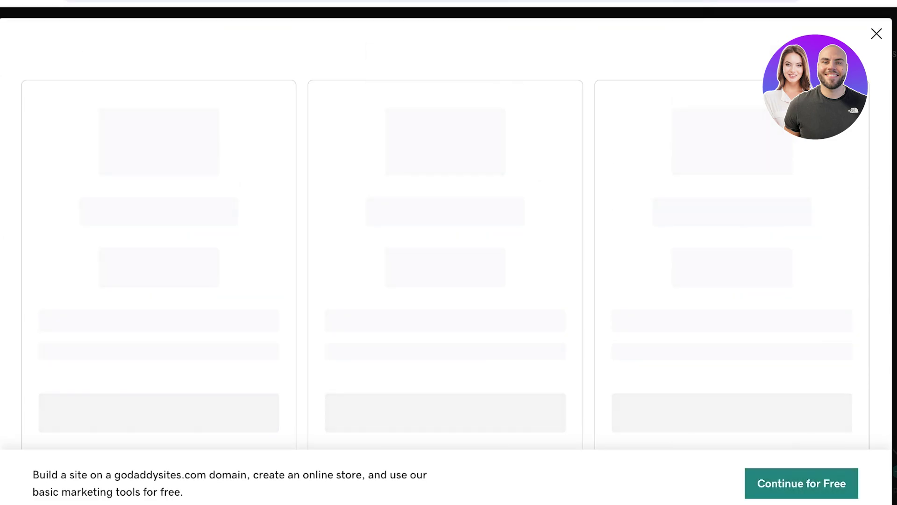
left_click(802, 483)
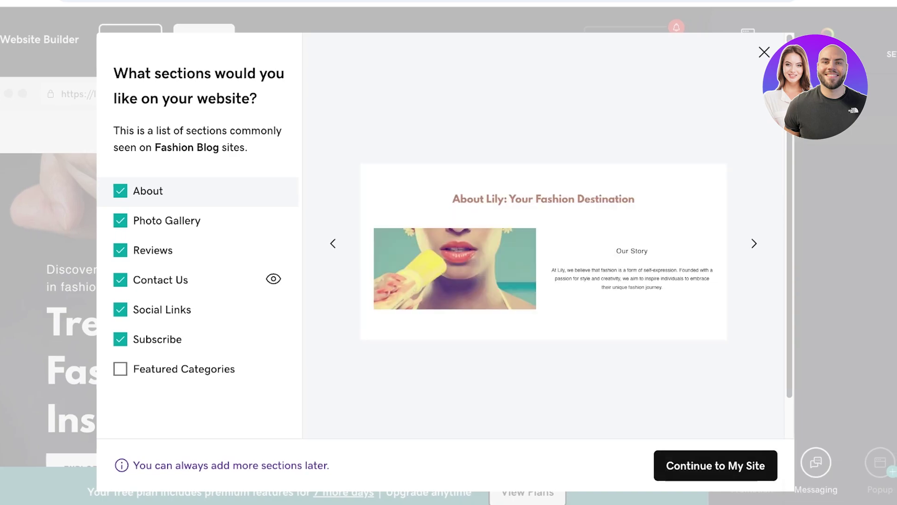
scroll(196, 290, "down", 1)
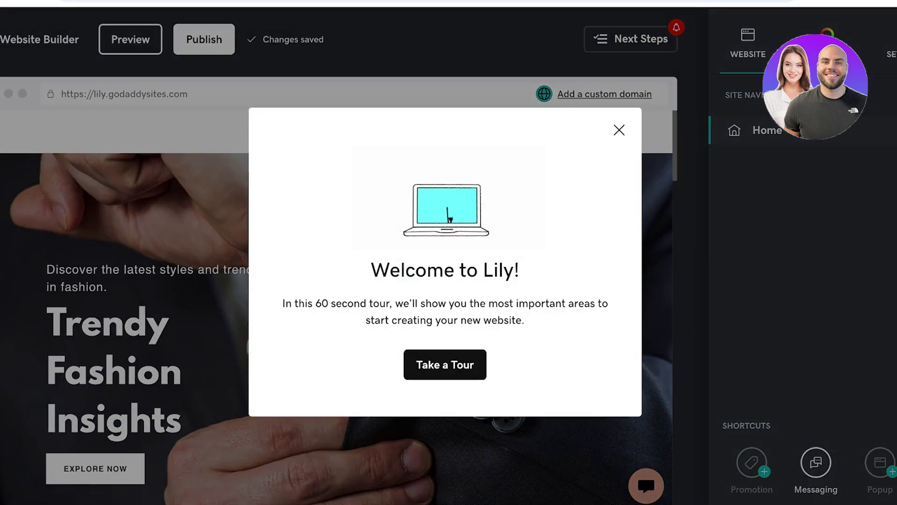
- Dismiss the welcome tour and scroll through the Lily page
key("Escape")
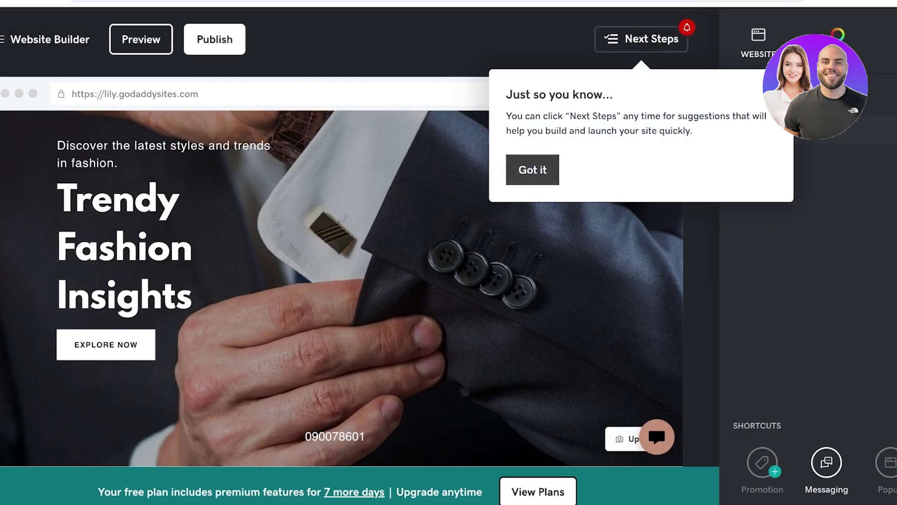
scroll(348, 266, "down", 2)
scroll(348, 288, "down", 20)
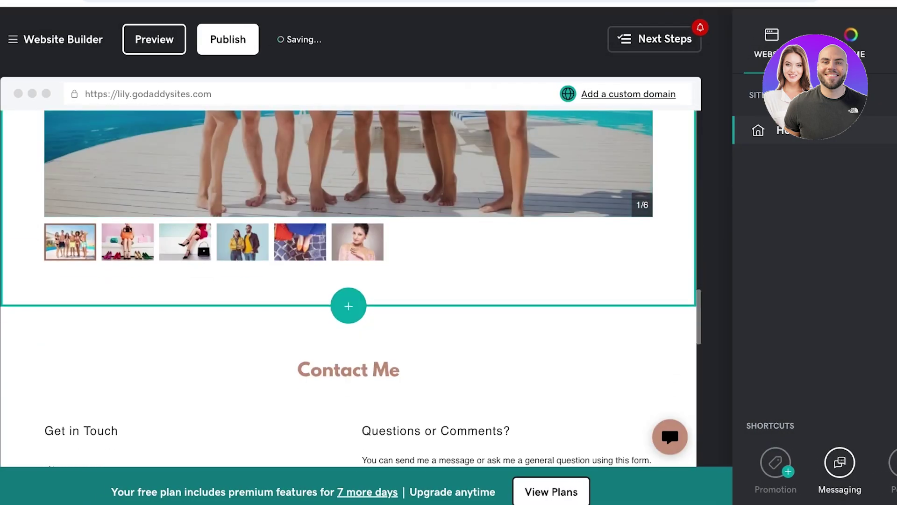
scroll(348, 288, "up", 20)
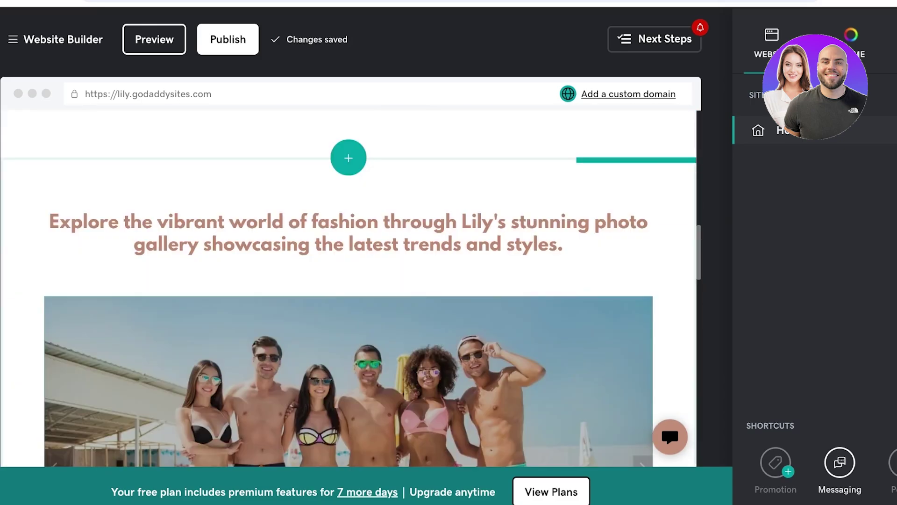
scroll(349, 288, "up", 1)
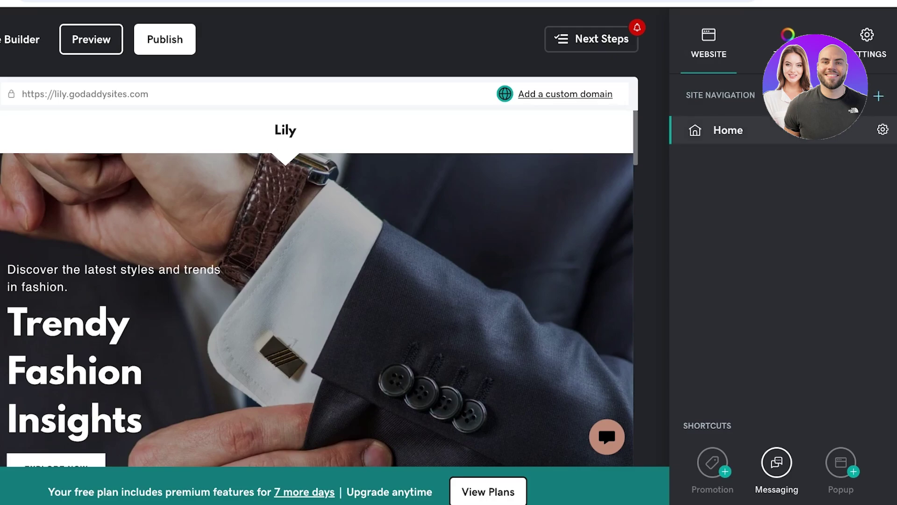
- View the Theme panel, then the site Settings with domain and profile options
left_click(788, 47)
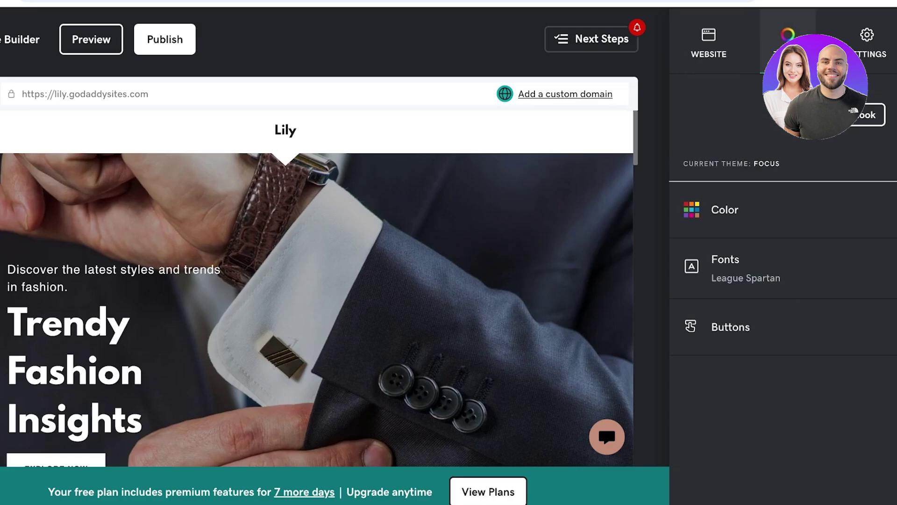
left_click(867, 44)
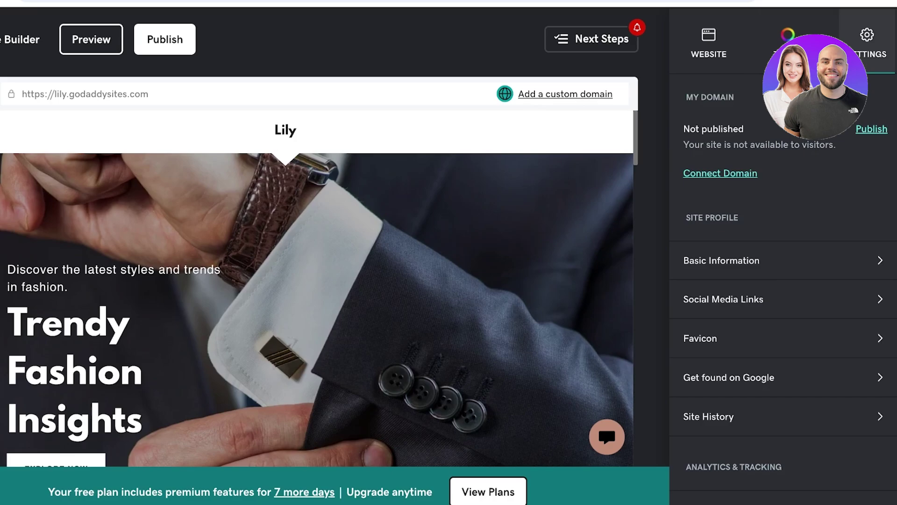
scroll(783, 290, "down", 1)
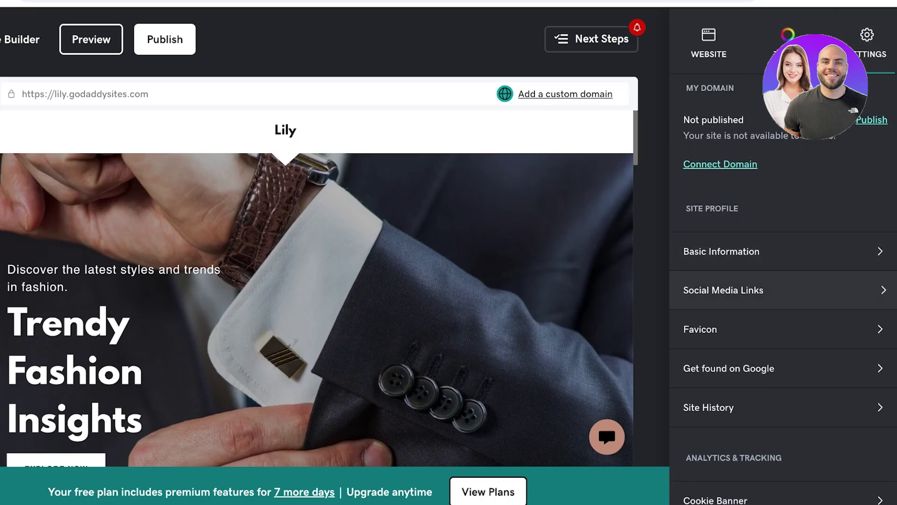
- In Basic Information, rename the site to 'Lilys Fashion Diaries'
left_click(783, 251)
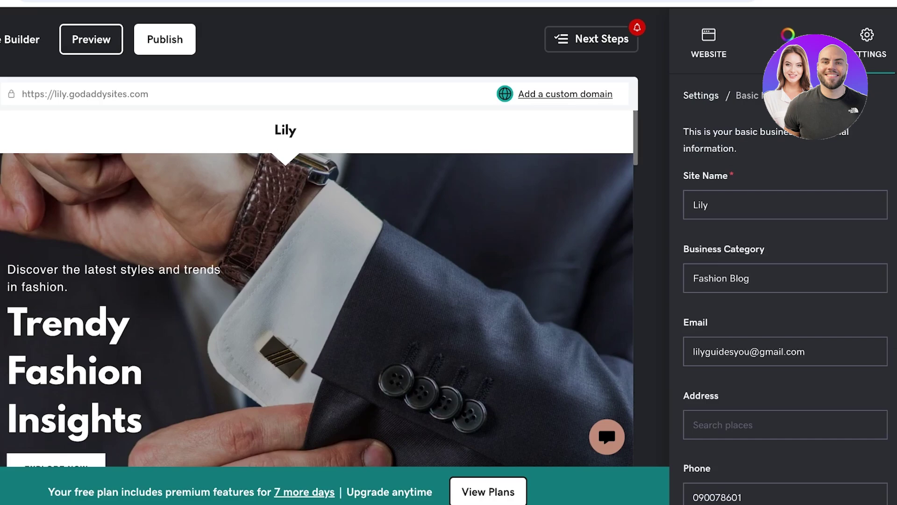
left_click(708, 205)
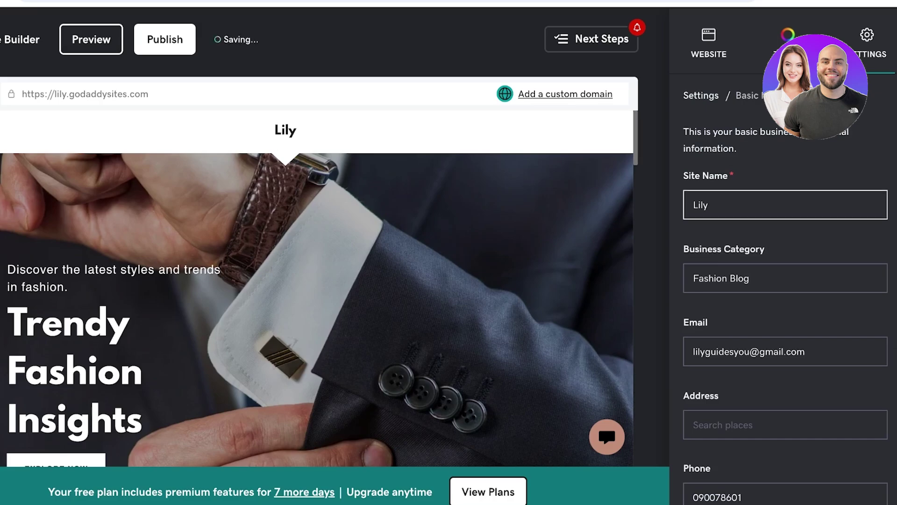
type("s Fashi")
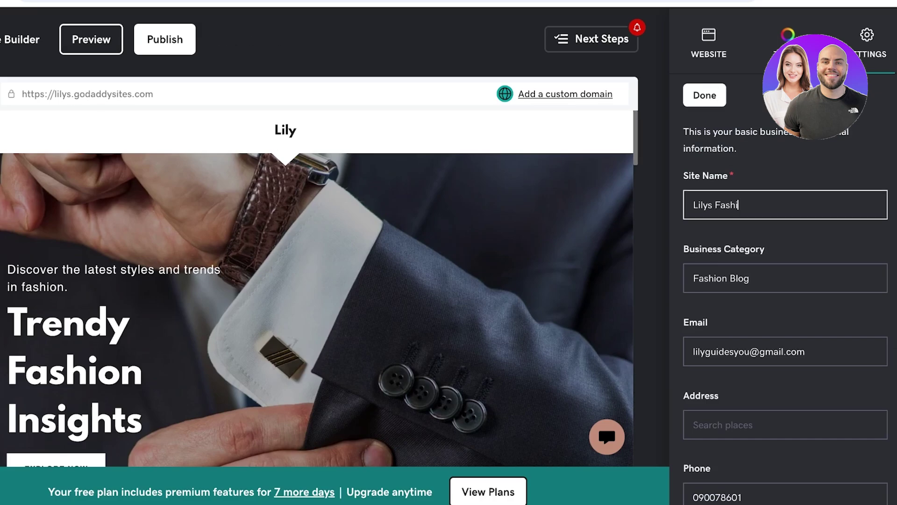
type("on Diaries")
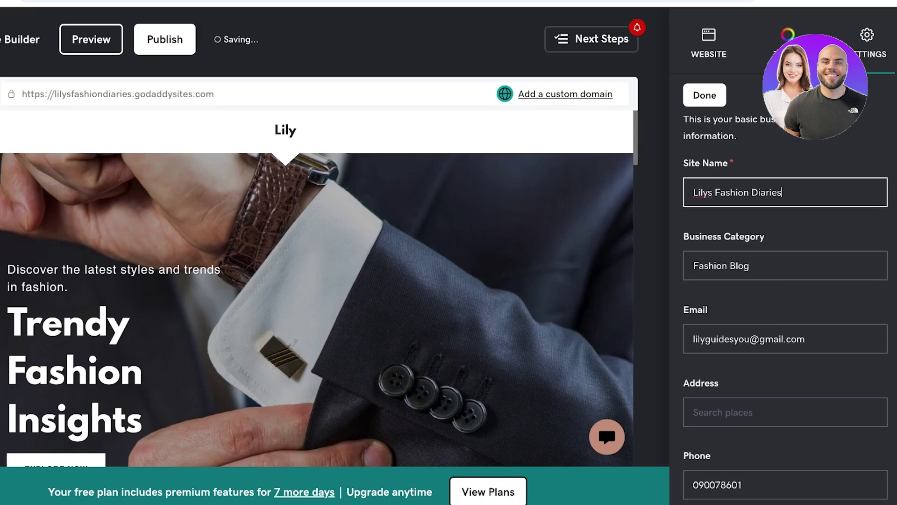
key("Return")
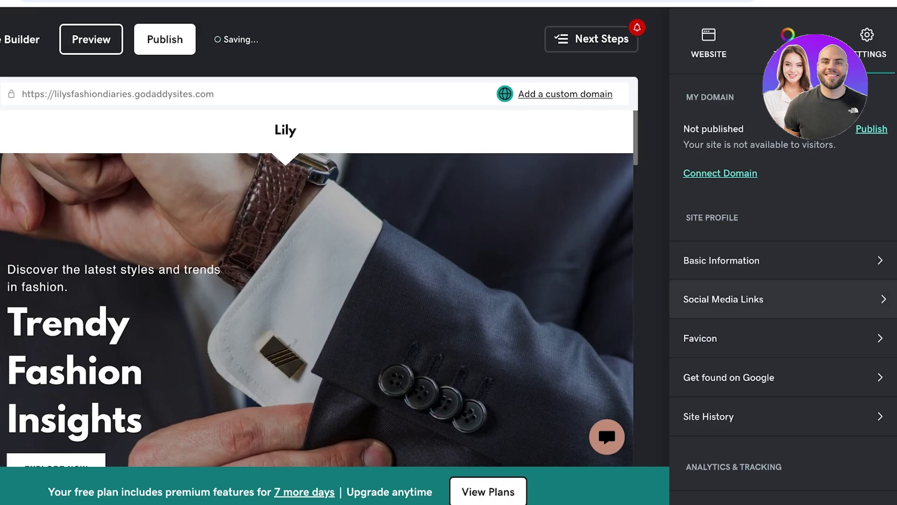
- Fill in the Facebook, X, Instagram and YouTube profile links under Social Media Links
left_click(723, 299)
type("facebook.com/lily")
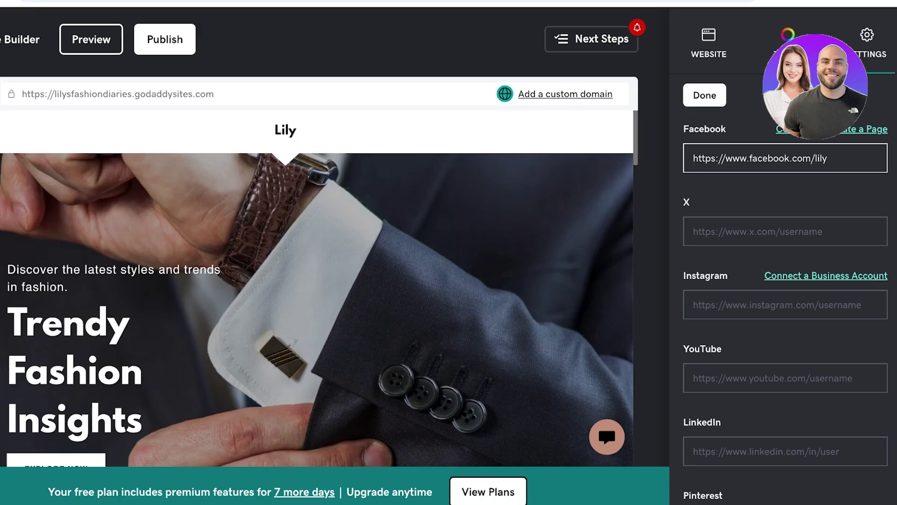
left_click(785, 232)
type("lilys")
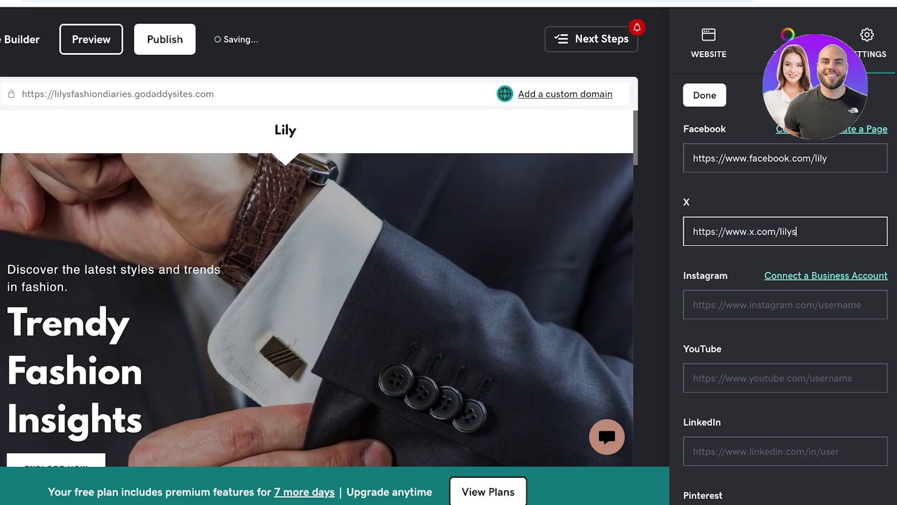
left_click(786, 305)
type("lily")
left_click(785, 378)
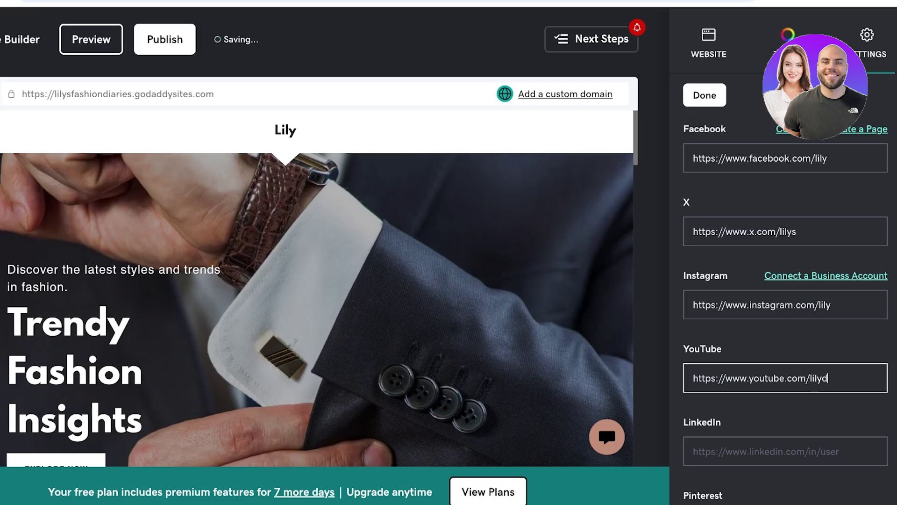
scroll(786, 308, "down", 7)
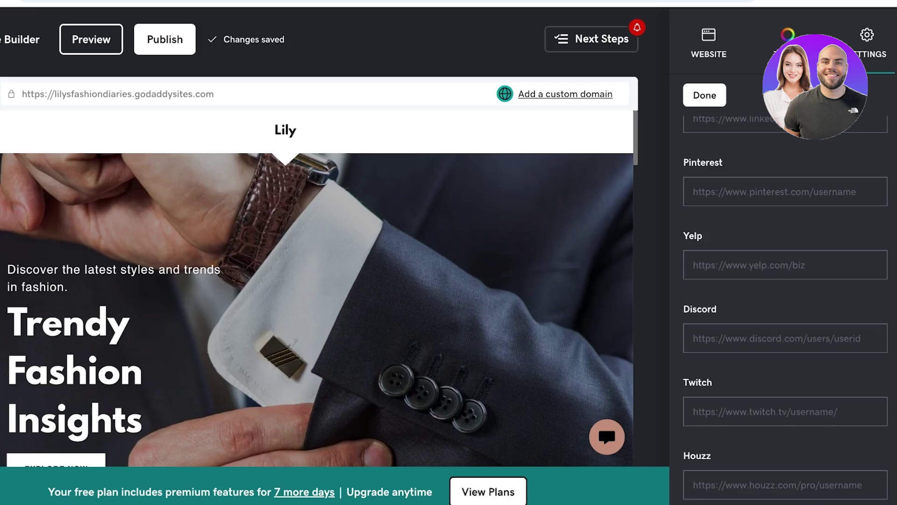
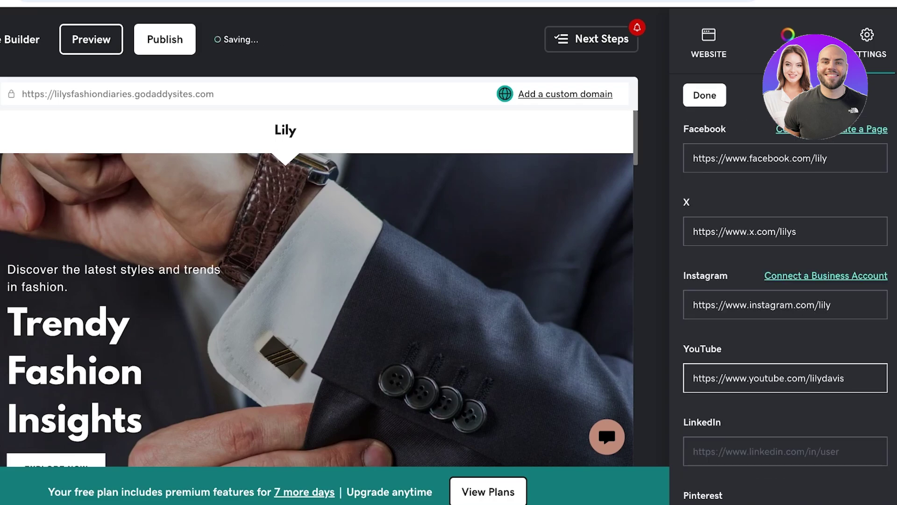
left_click(704, 95)
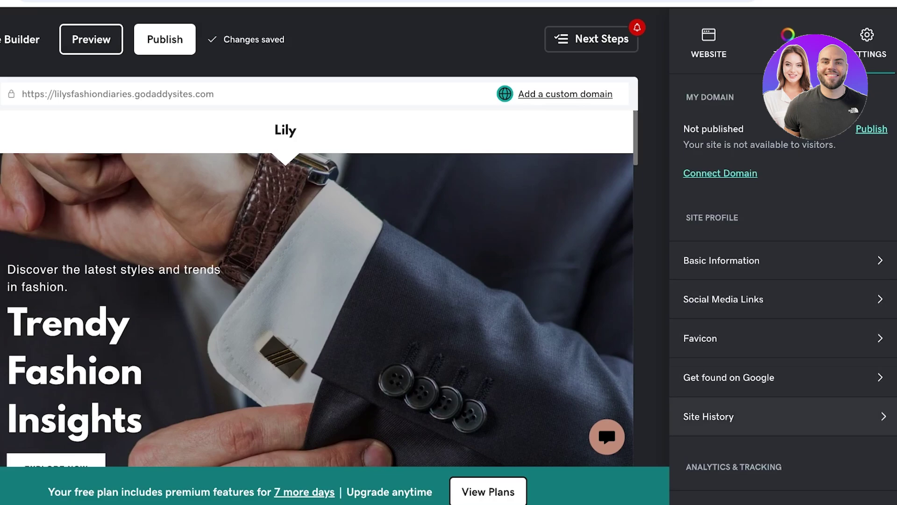
scroll(786, 411, "down", 1)
scroll(785, 366, "down", 2)
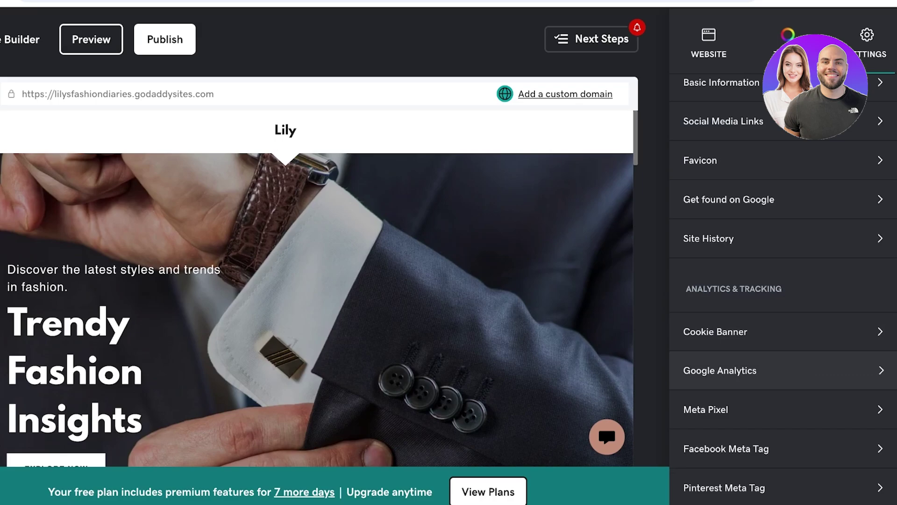
scroll(786, 402, "down", 1)
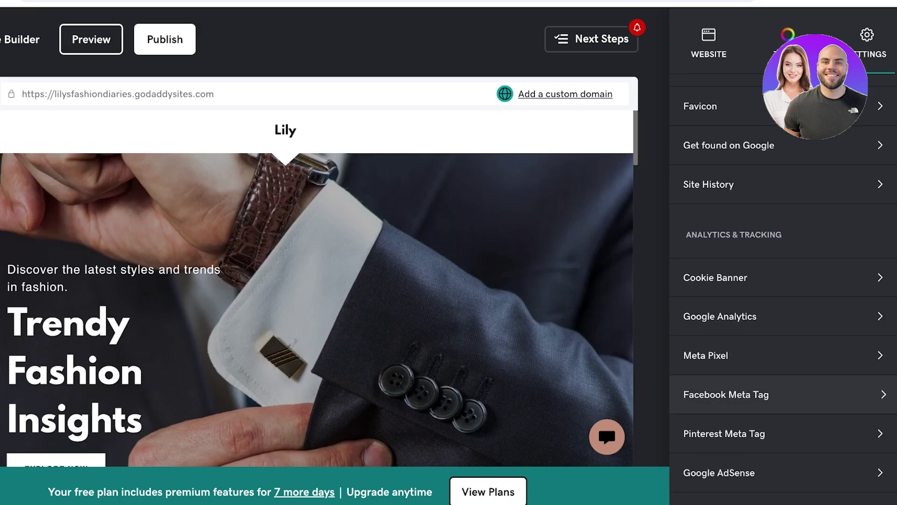
scroll(784, 286, "up", 4)
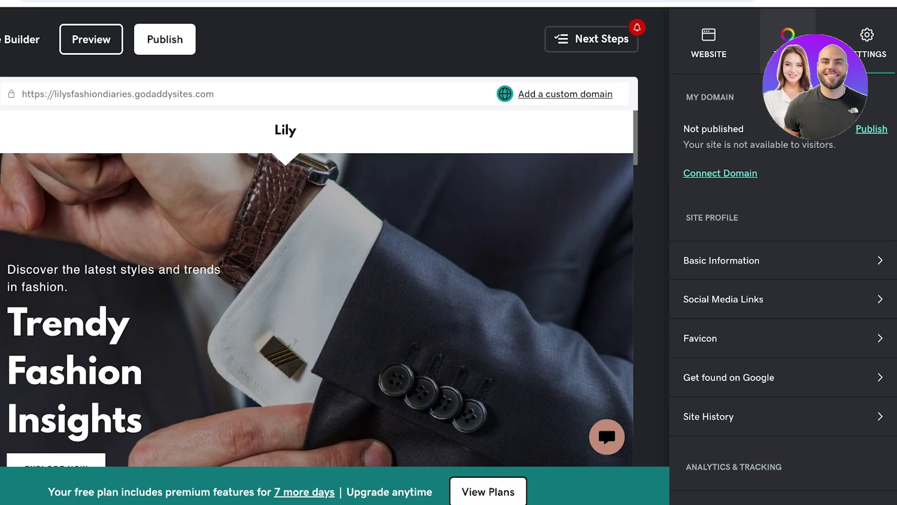
- Try several theme accent colours: dark teal, pink, white, dark red, slate blue-grey, dark green
left_click(788, 42)
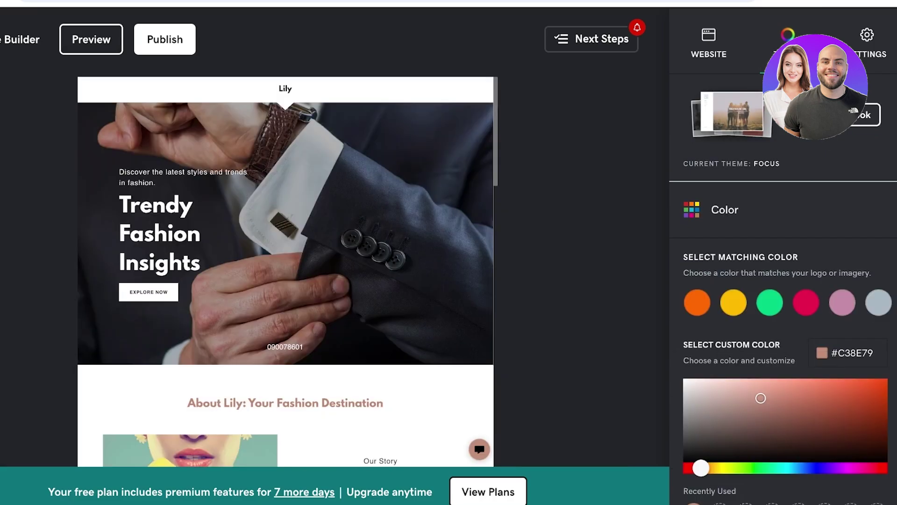
scroll(783, 289, "down", 4)
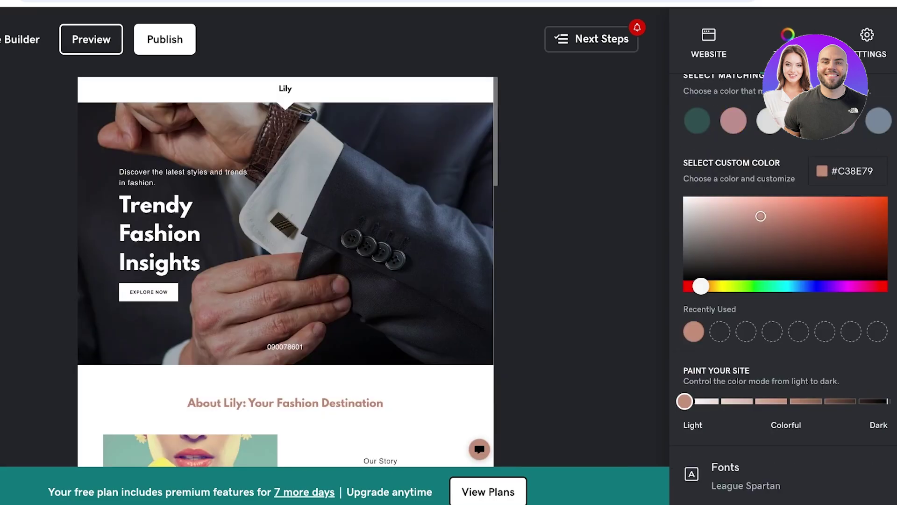
scroll(783, 290, "up", 3)
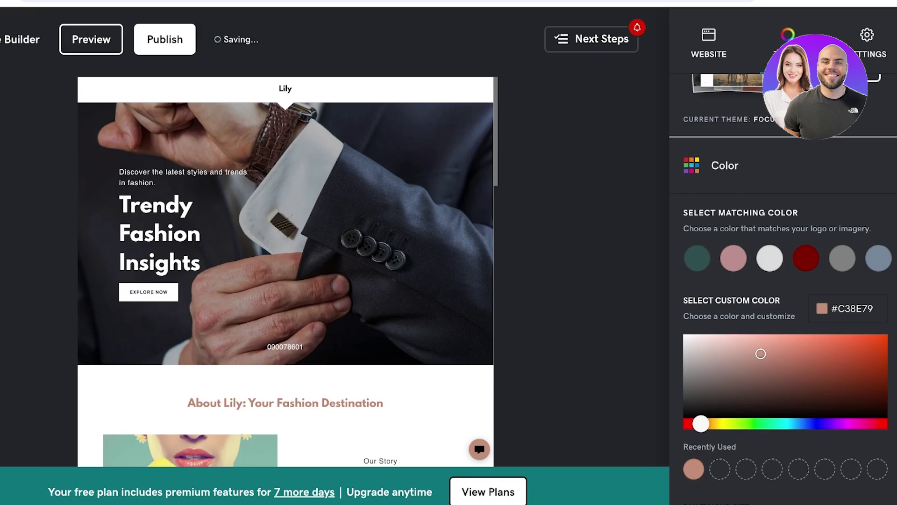
left_click(697, 258)
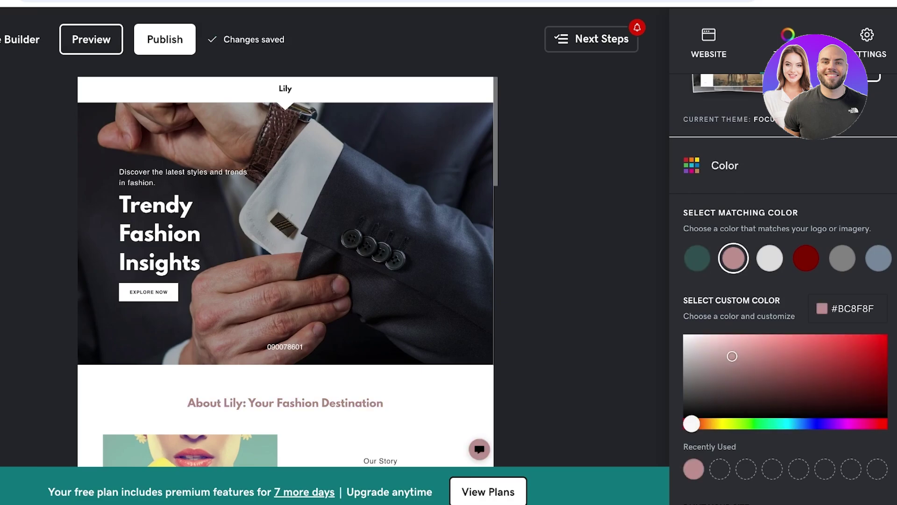
left_click(697, 258)
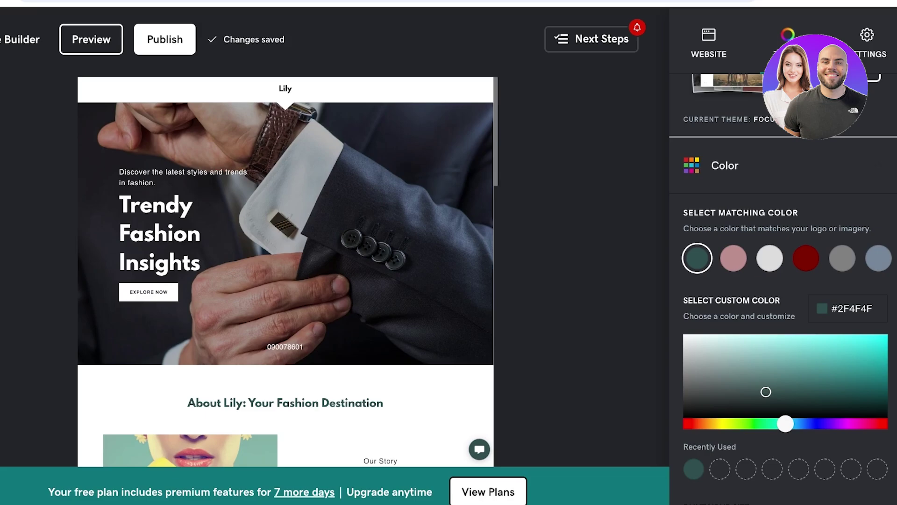
left_click(733, 258)
left_click(770, 258)
left_click(806, 258)
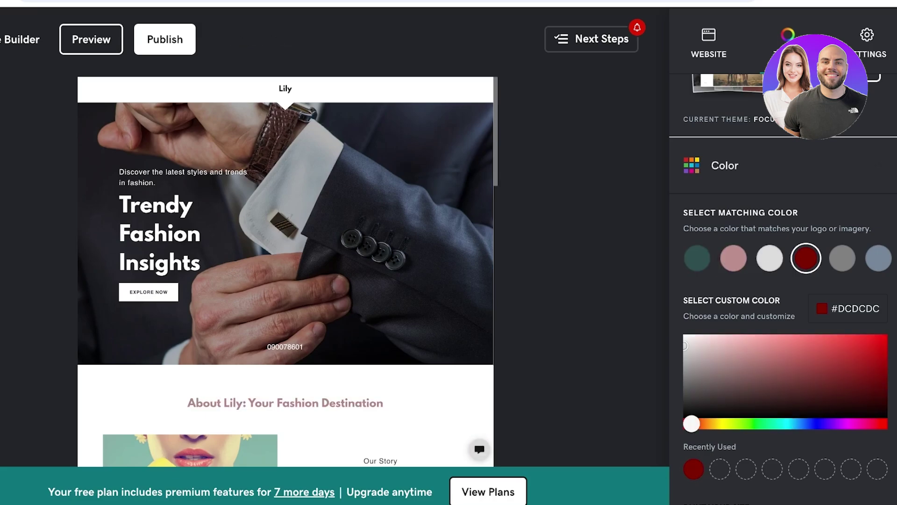
left_click(879, 258)
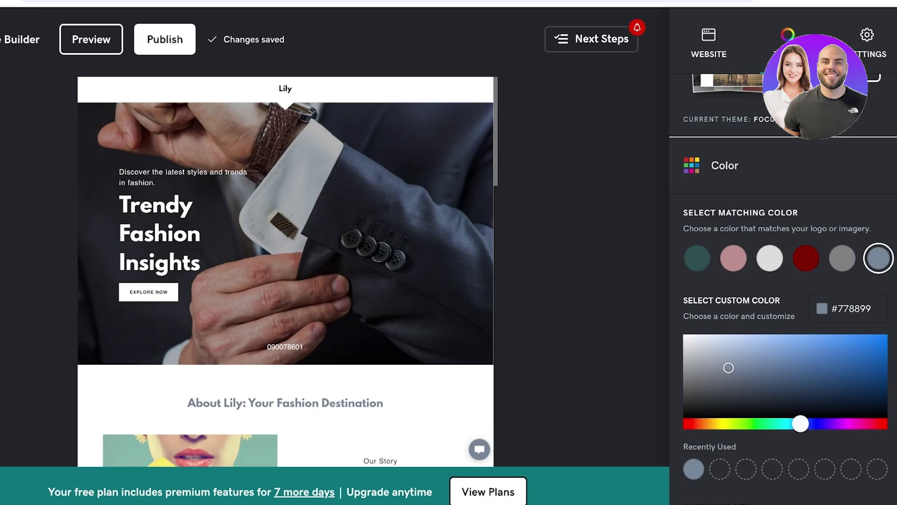
left_click(697, 258)
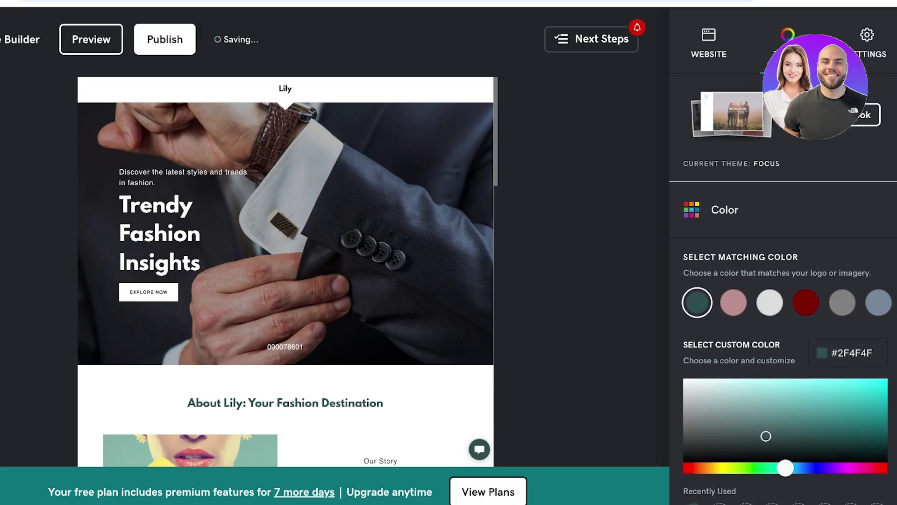
left_click(806, 302)
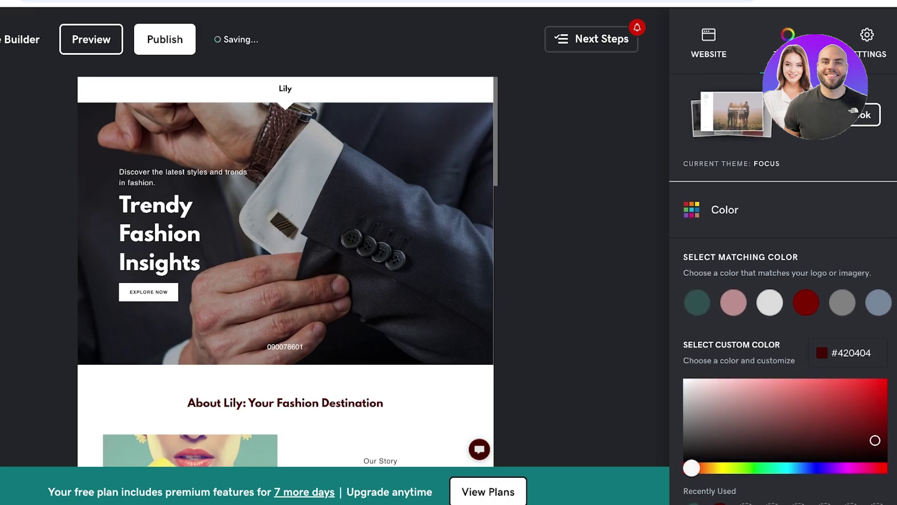
- Adjust the custom colour picker and apply the matching dusty pink #BC8F8F
left_click_drag(875, 441, 871, 435)
scroll(871, 435, "down", 2)
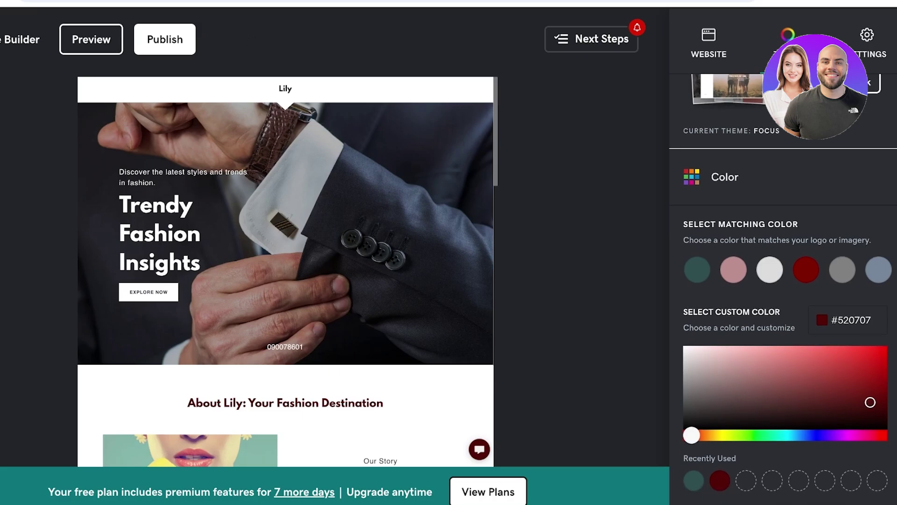
left_click(734, 270)
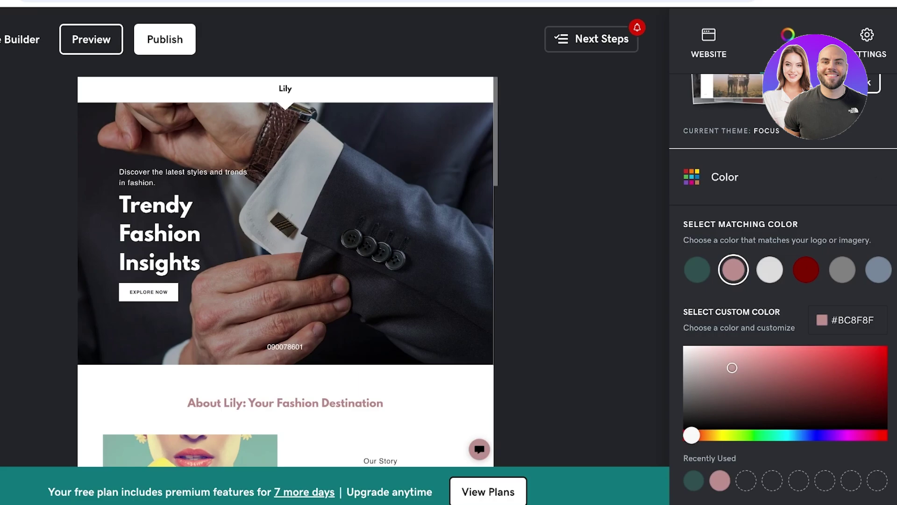
scroll(783, 289, "down", 10)
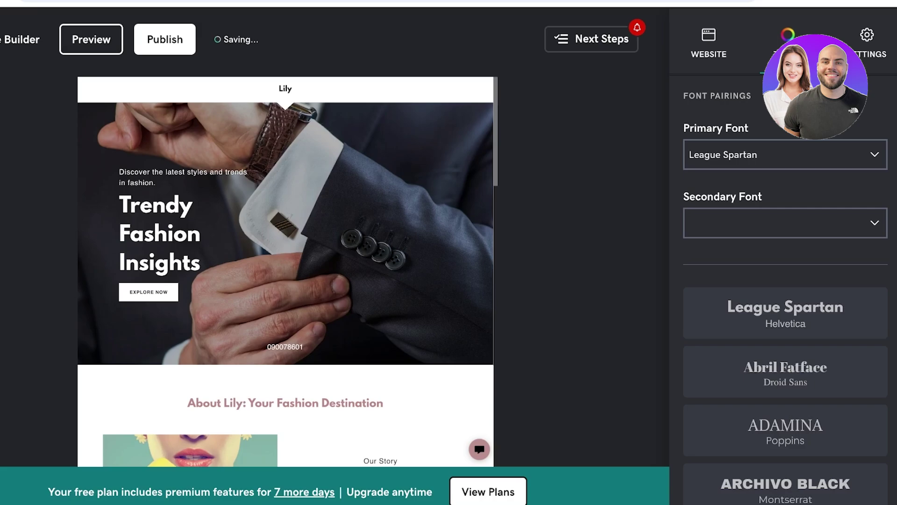
- Browse the Secondary Font pairings without changing League Spartan, then return to the Website page settings
left_click(785, 223)
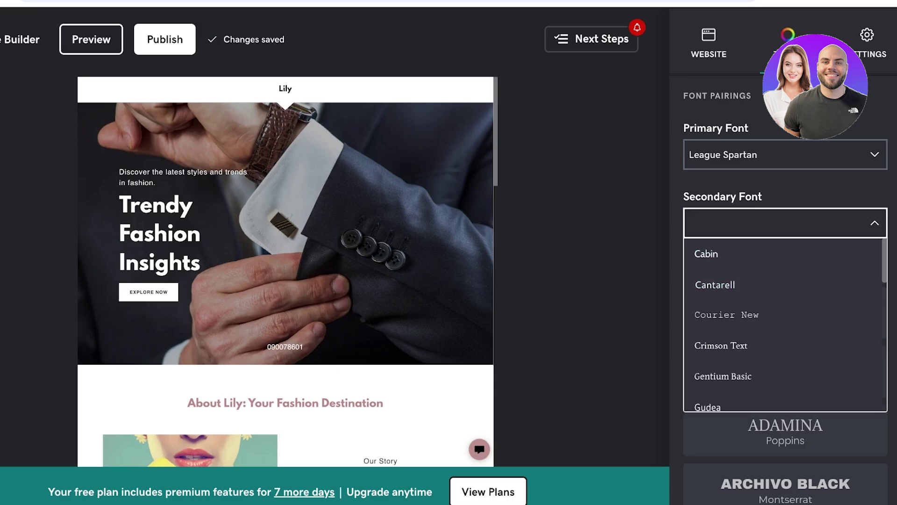
scroll(785, 289, "down", 6)
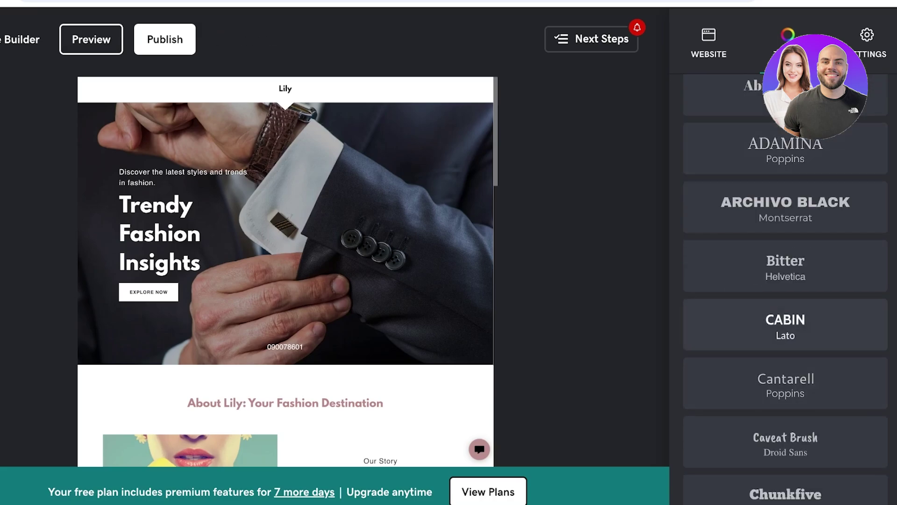
scroll(786, 289, "down", 12)
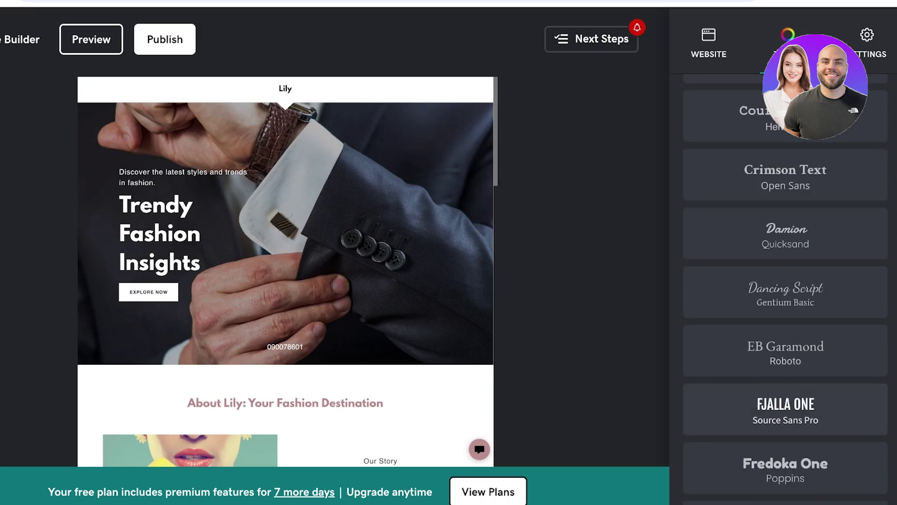
scroll(786, 289, "down", 5)
scroll(785, 289, "up", 20)
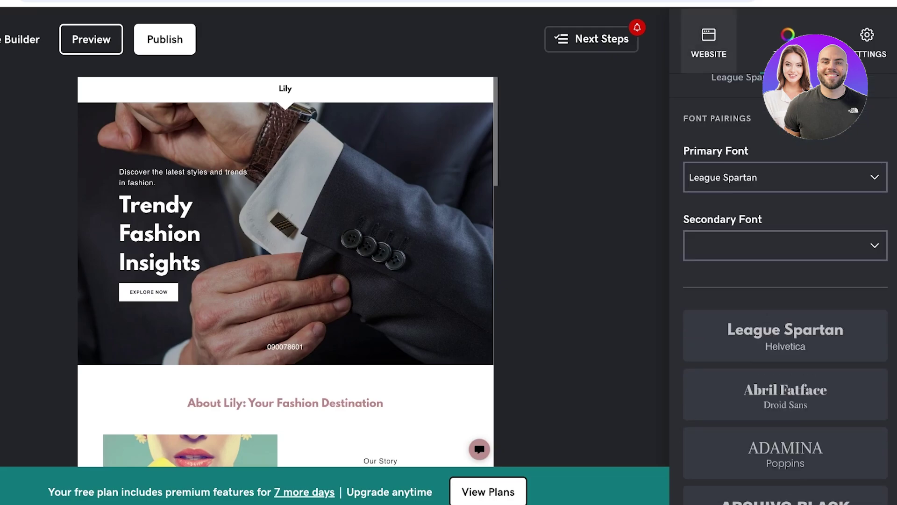
left_click(710, 45)
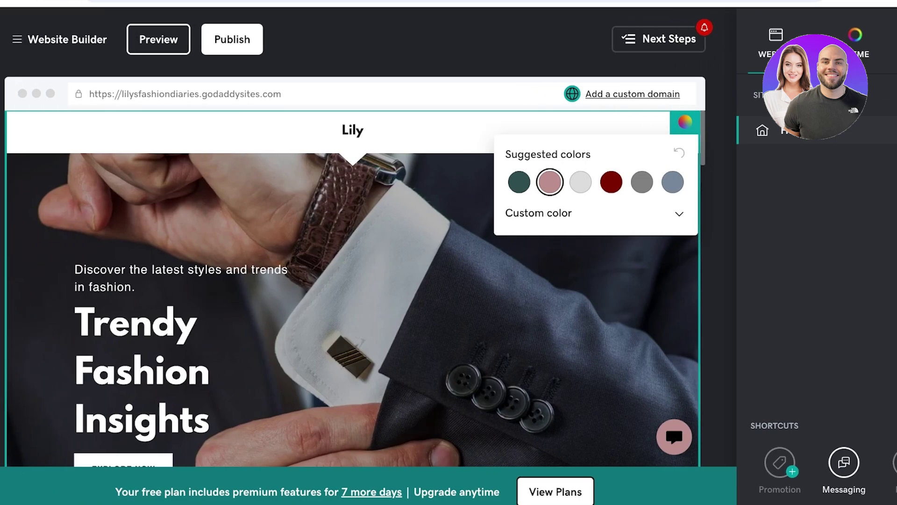
- Try dark green, settle on light grey for the header, and change the logo to 'Lilys Fashion Blog'
left_click(452, 181)
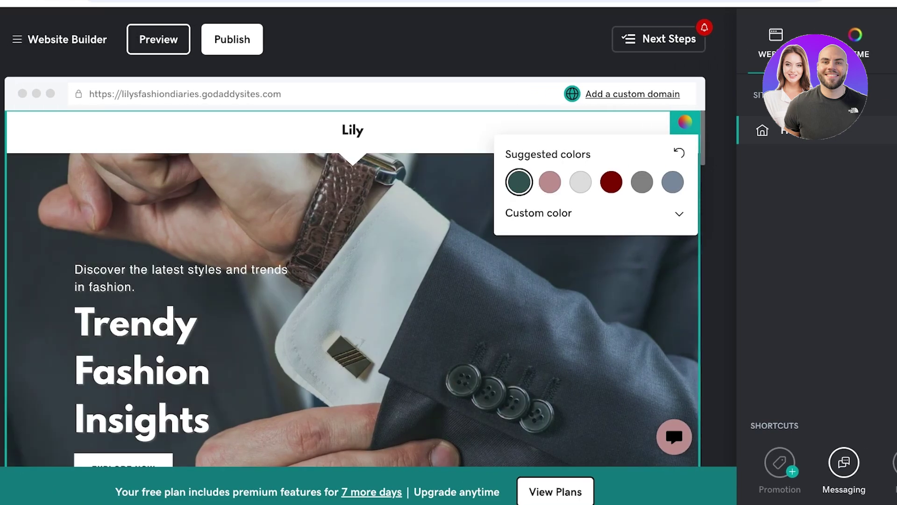
left_click(580, 182)
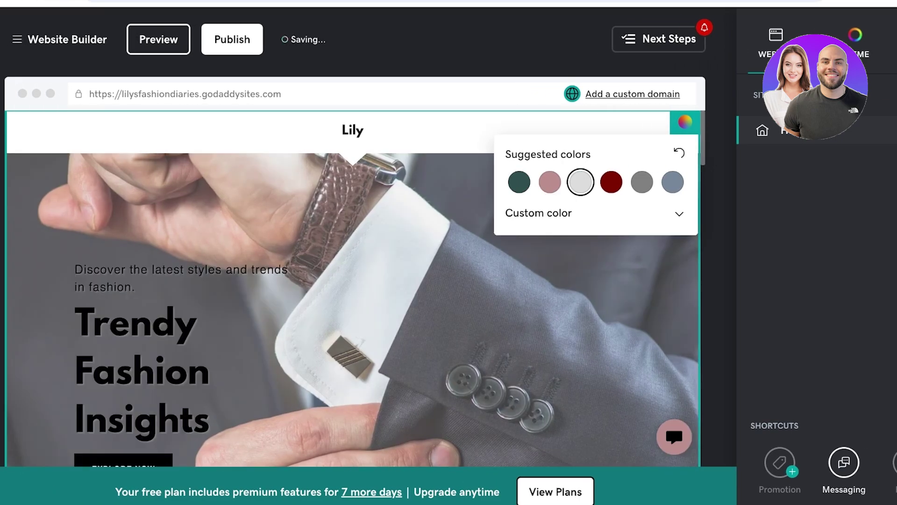
left_click(353, 130)
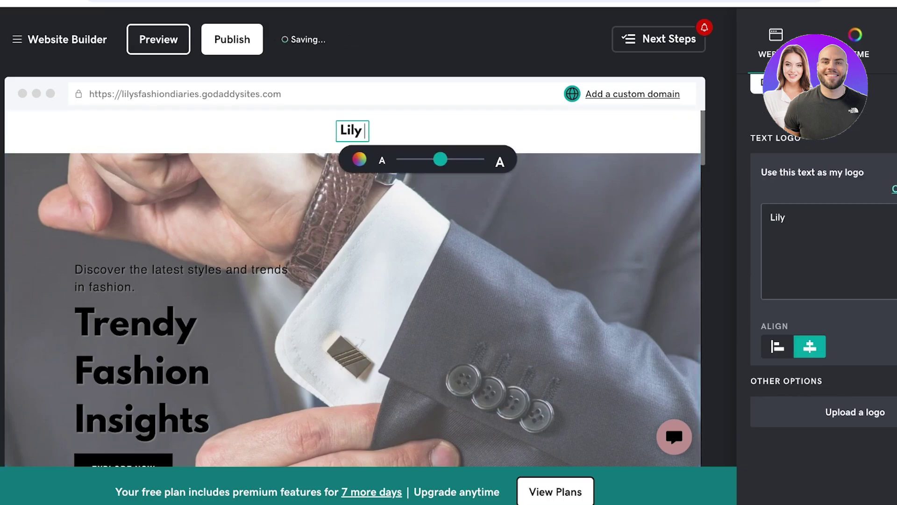
type("s Fashion Blog")
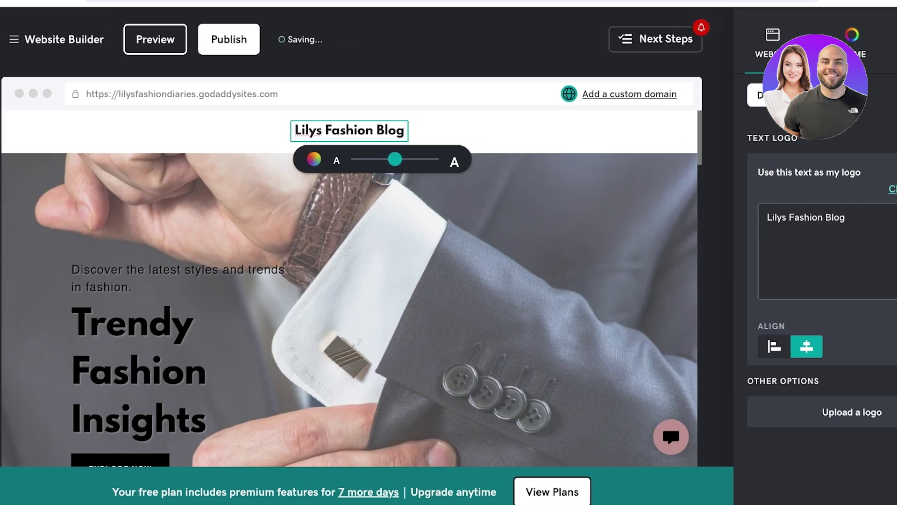
key("Escape")
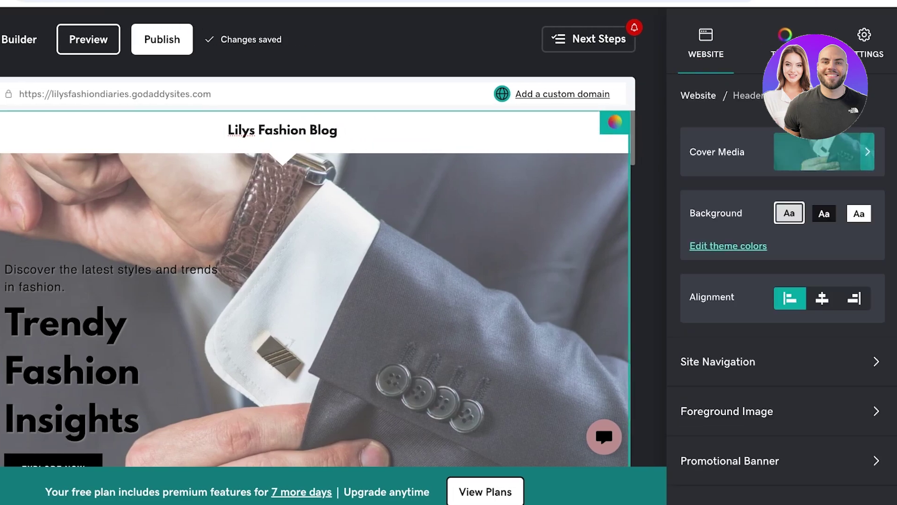
- In Cover Media, replace the hero image with the brown-accessories stock flat-lay photo
scroll(783, 310, "down", 1)
scroll(783, 310, "up", 1)
left_click(782, 152)
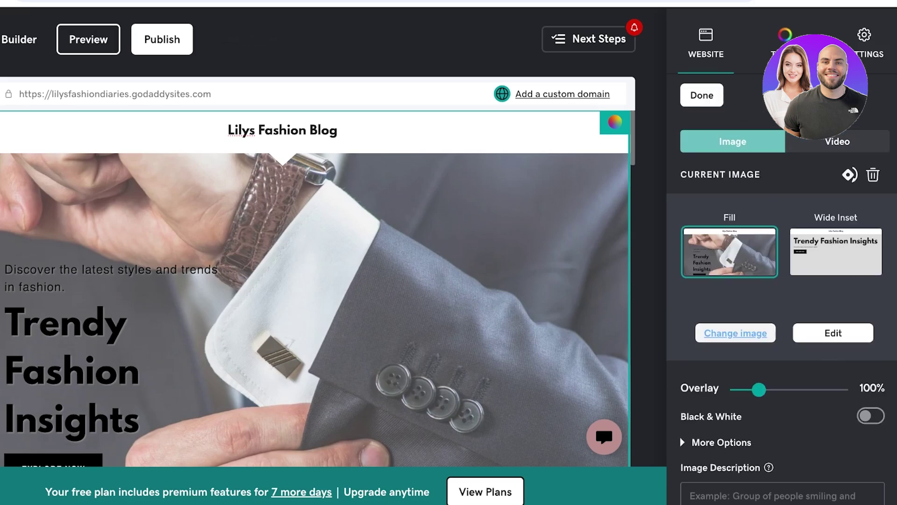
left_click(737, 332)
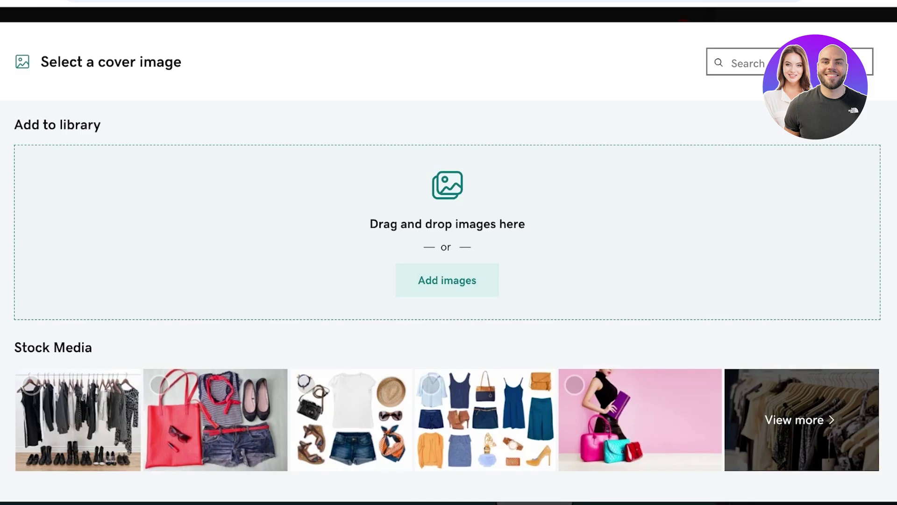
scroll(447, 145, "down", 3)
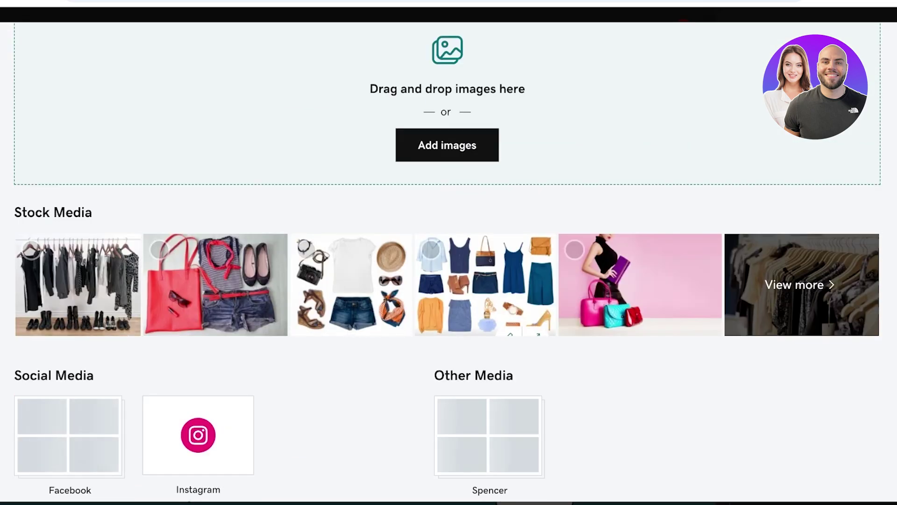
left_click(794, 285)
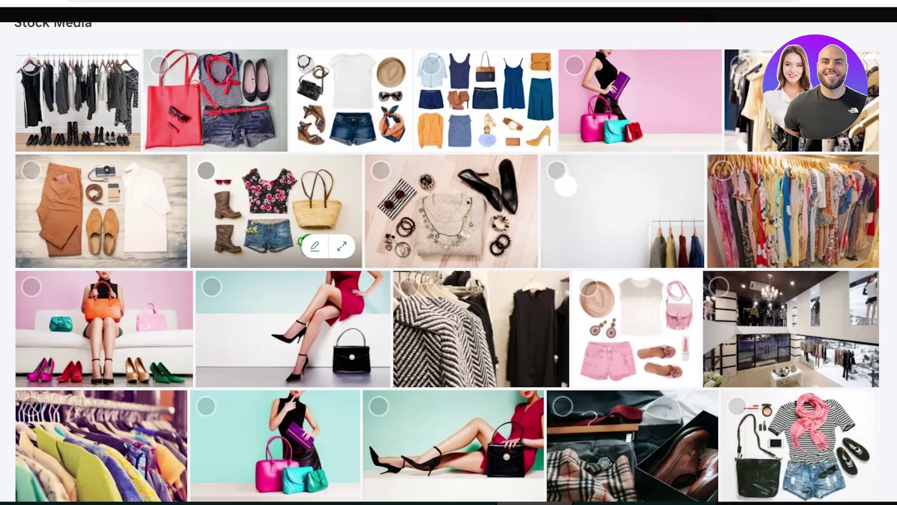
scroll(327, 224, "down", 7)
scroll(449, 261, "down", 5)
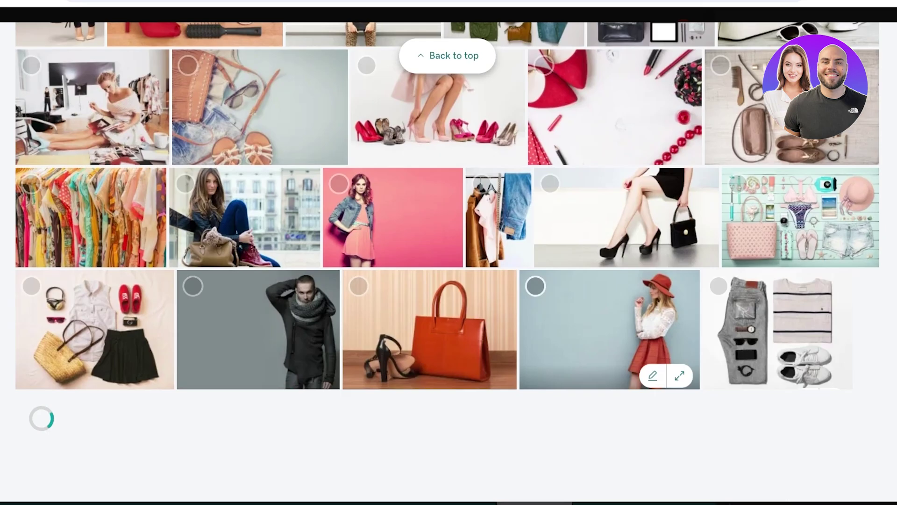
scroll(776, 290, "down", 1)
scroll(776, 289, "up", 10)
scroll(795, 262, "down", 4)
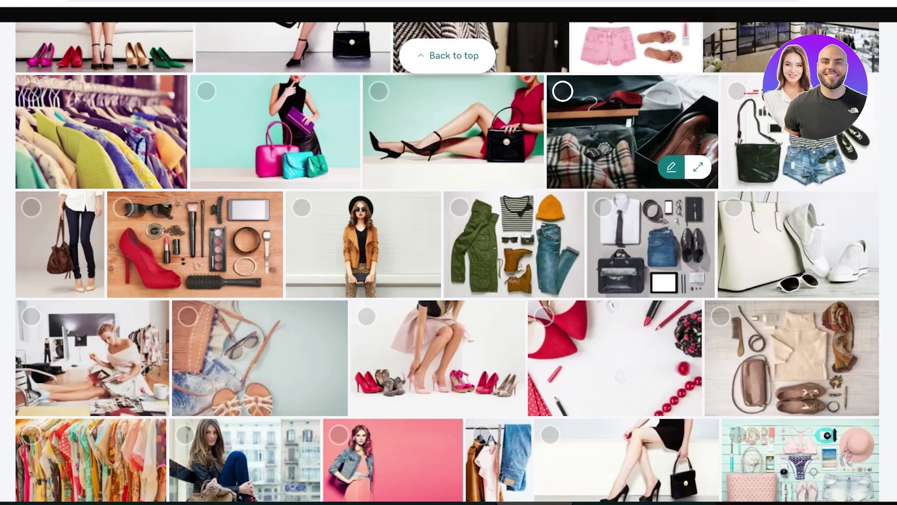
left_click(795, 360)
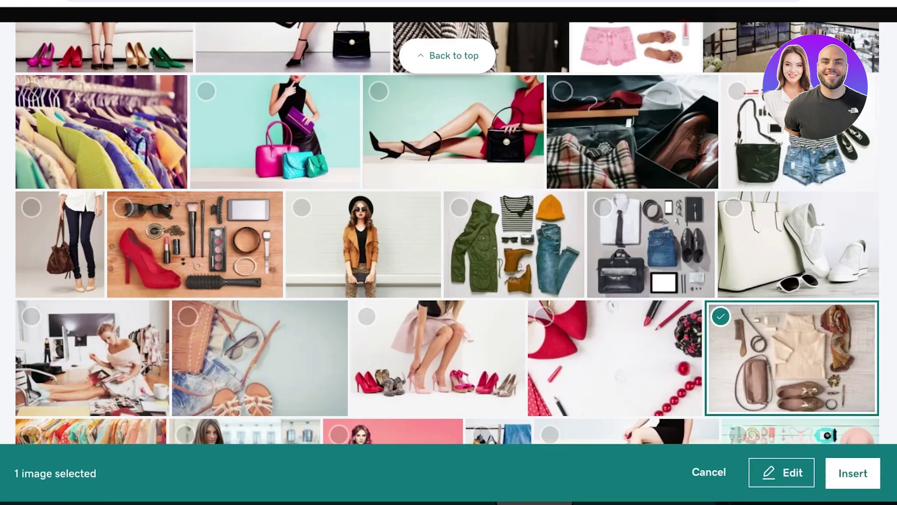
left_click(858, 471)
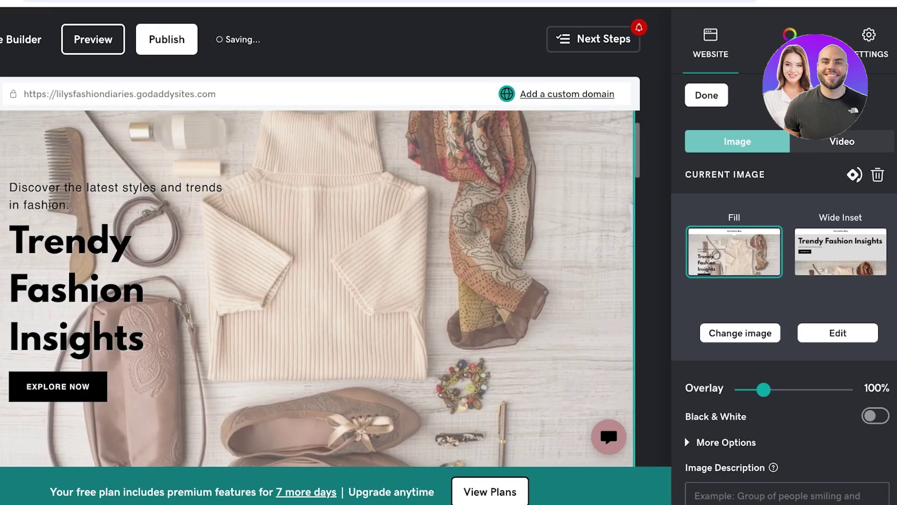
scroll(317, 288, "down", 2)
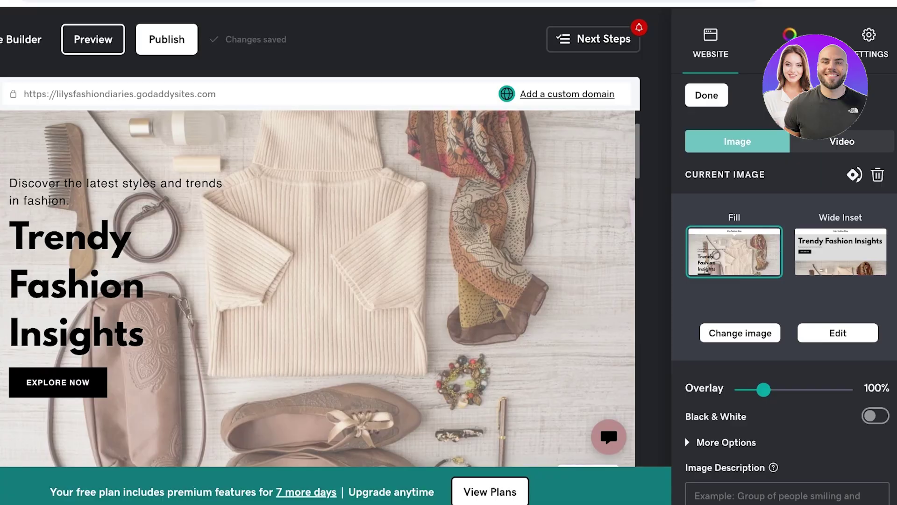
- Run the sweater flat-lay cover photo through the image editor and save it back to the hero
left_click(837, 333)
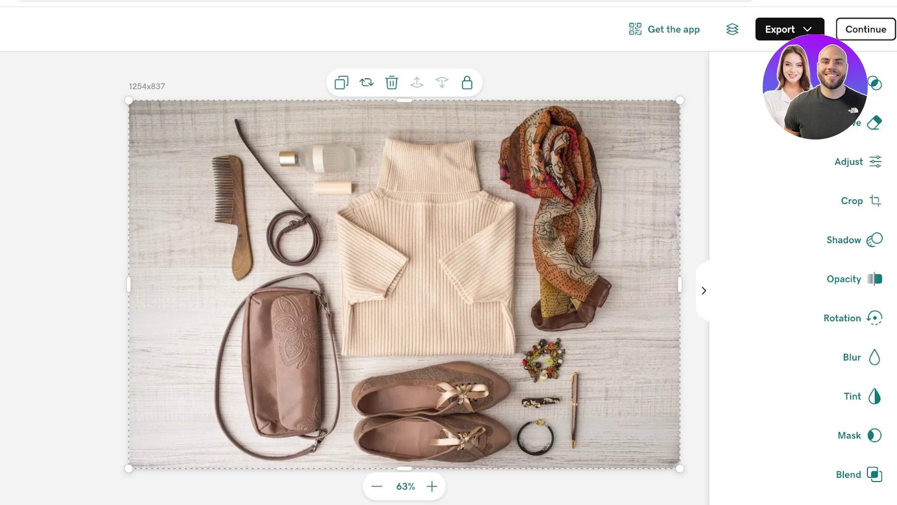
left_click(866, 29)
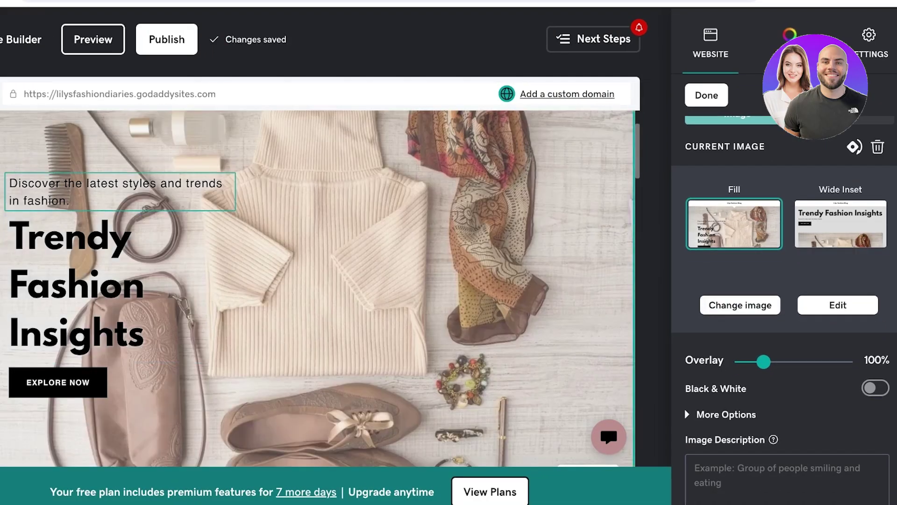
- Delete the hero tagline text
left_click(69, 201)
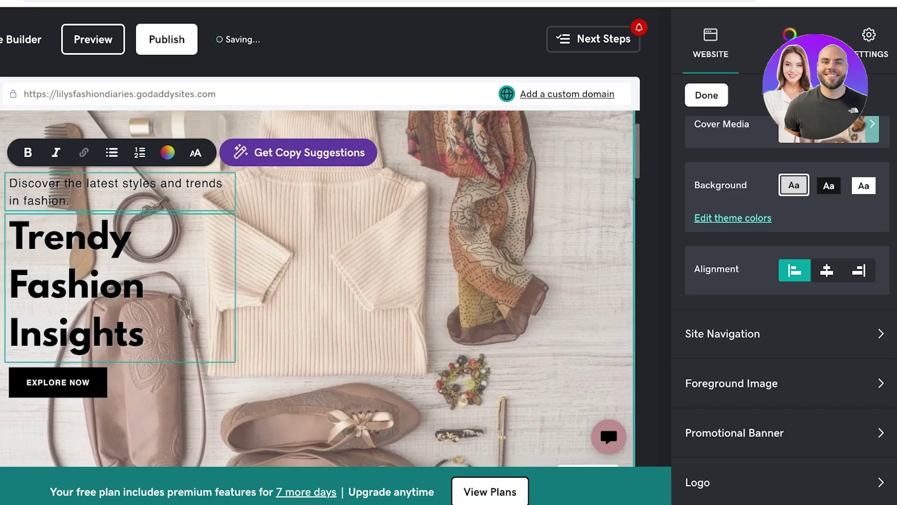
key("ctrl+a")
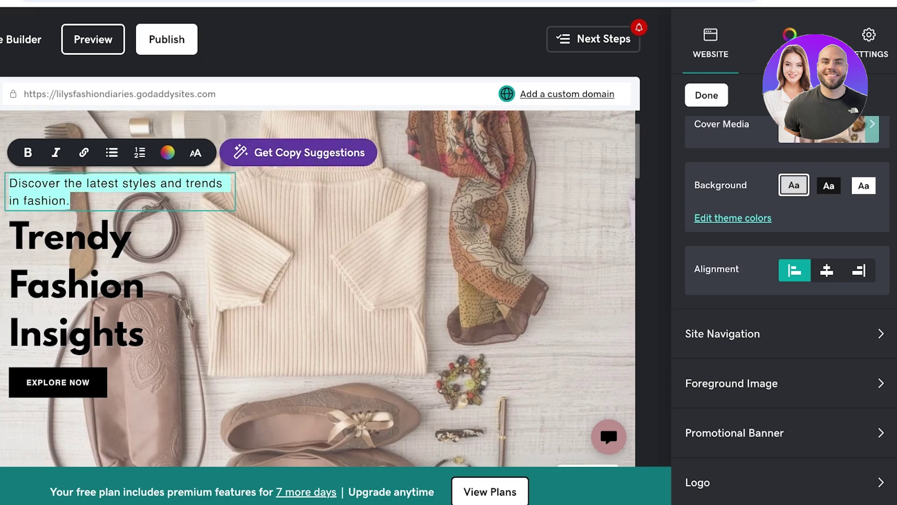
key("BackSpace")
- Replace the Trendy Fashion Insights heading with 'Learn your best styles with me, Lily!'
triple_click(75, 268)
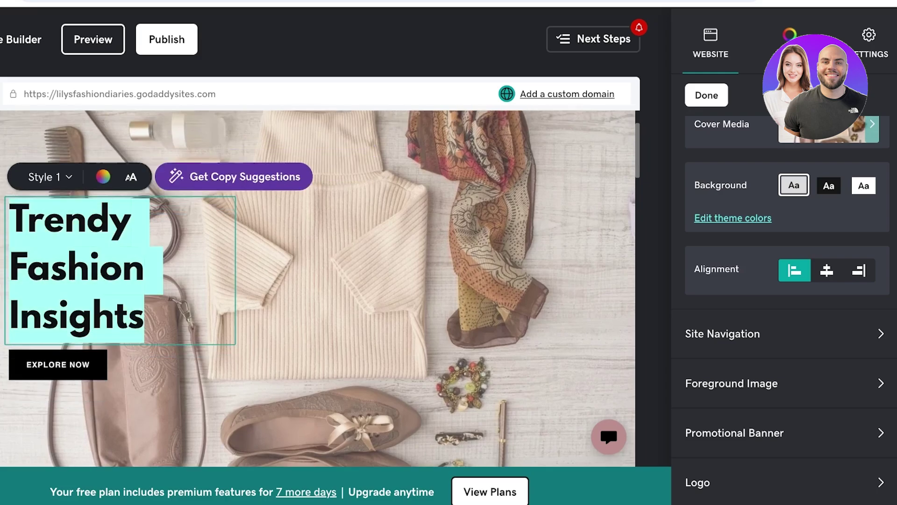
key("BackSpace")
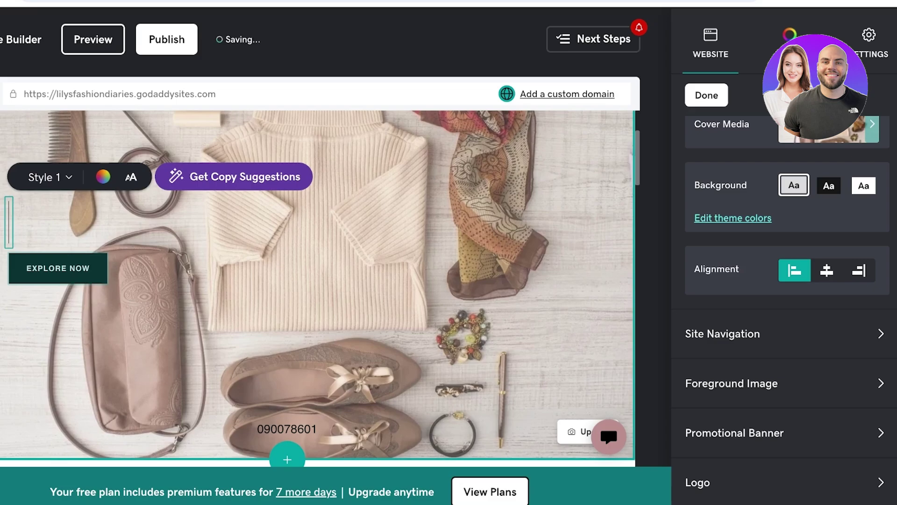
type("S")
key("BackSpace")
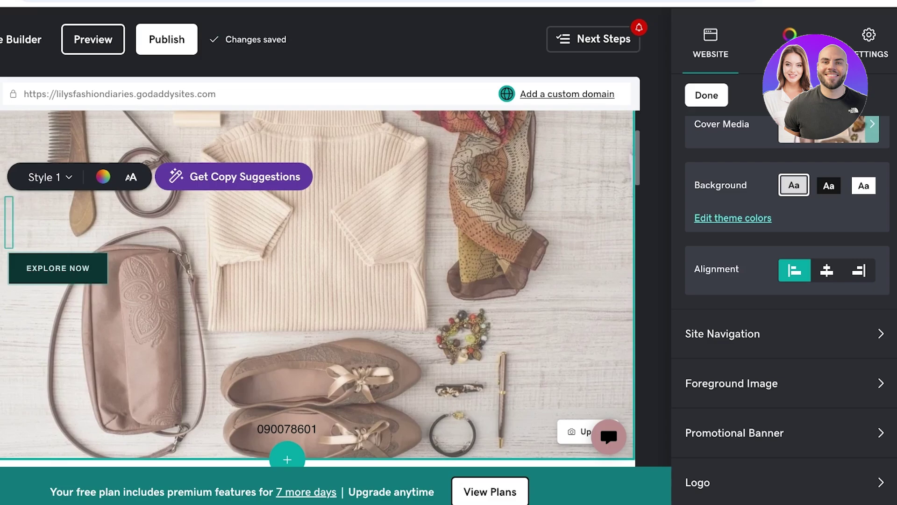
type("Learn your")
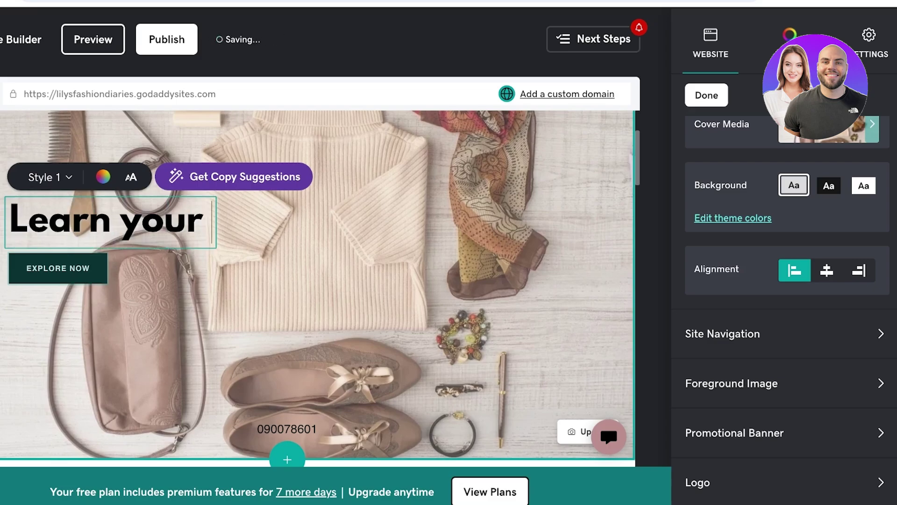
type(" best style")
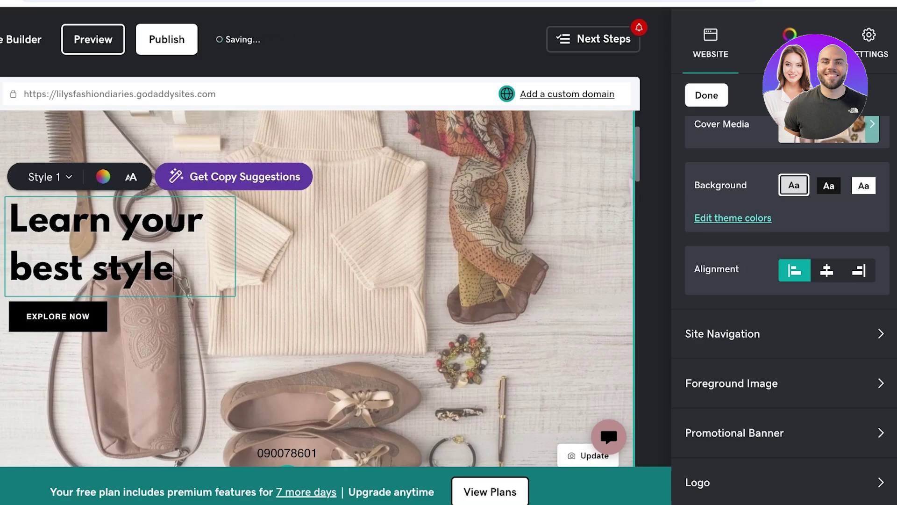
type("s with me")
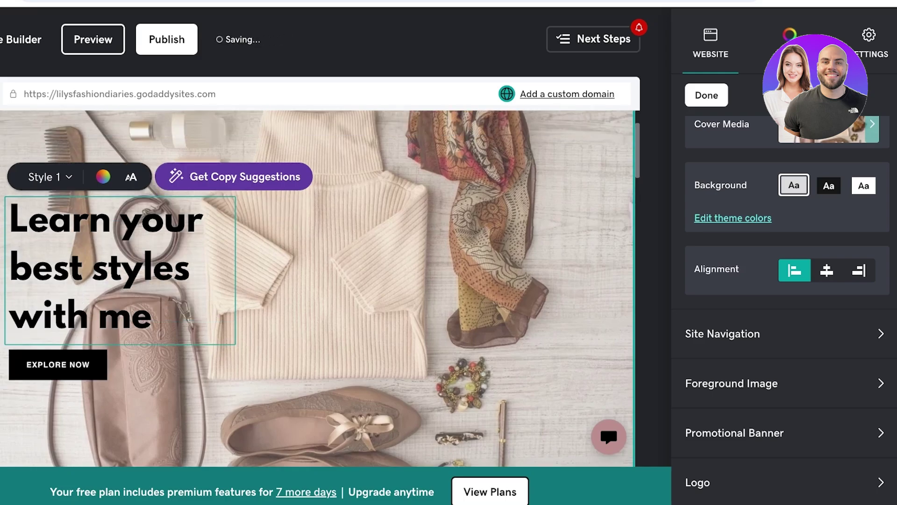
type(", Lily!")
left_click(57, 413)
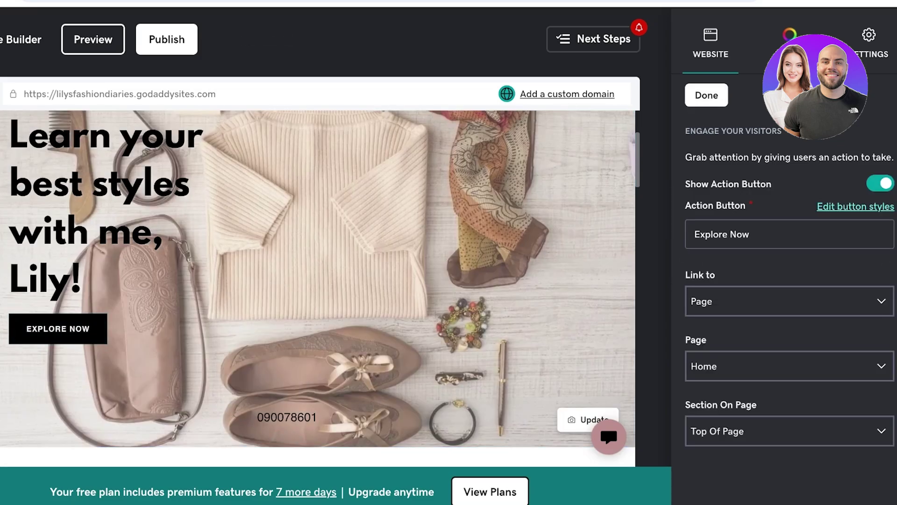
- Clear the Explore Now label, switch off Show Action Button, and close the button settings
key("ctrl+shift+Left")
key("ctrl+shift+Left")
key("BackSpace")
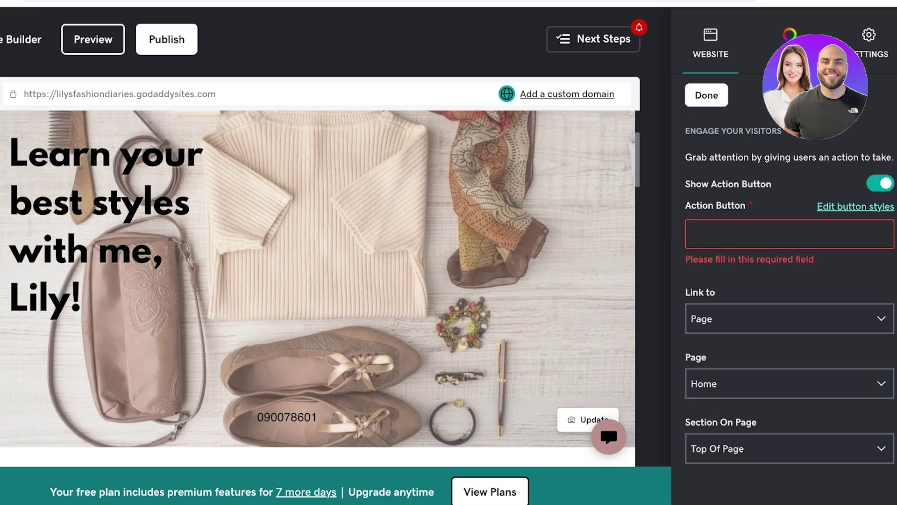
left_click(880, 183)
left_click(707, 95)
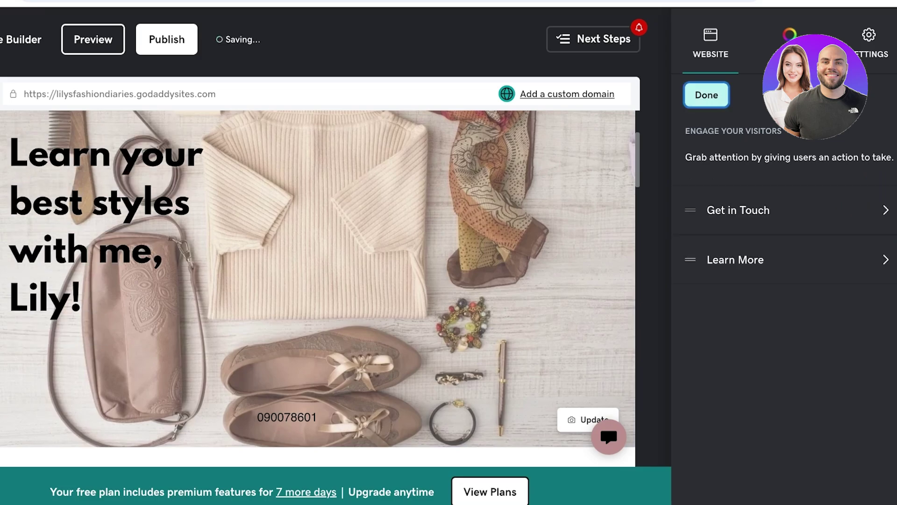
left_click(699, 95)
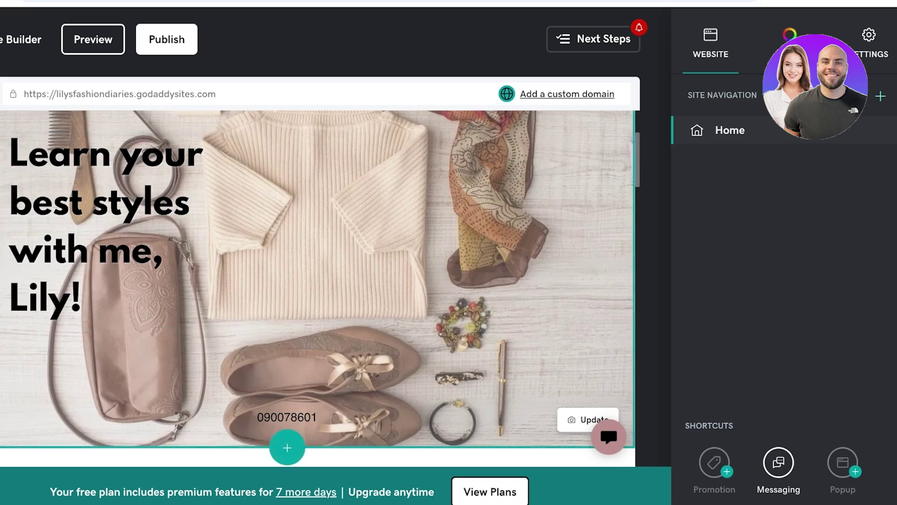
scroll(318, 288, "down", 2)
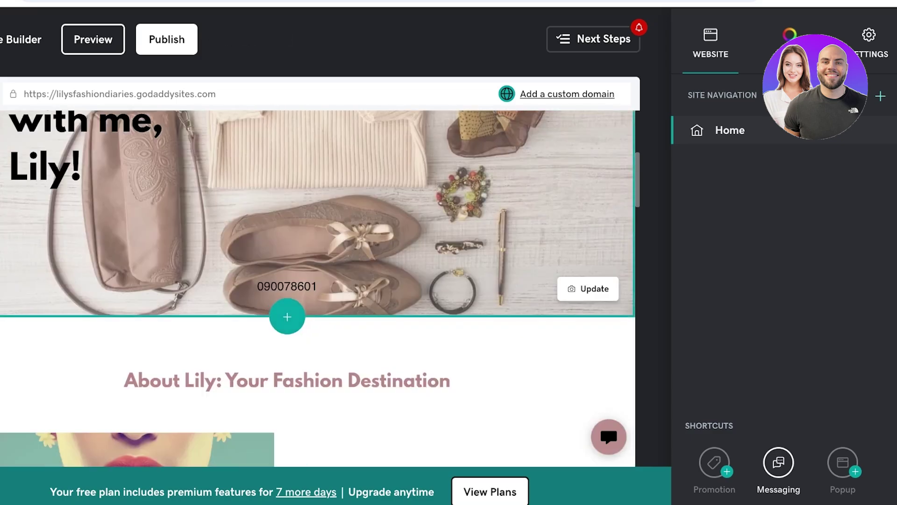
scroll(318, 288, "up", 5)
scroll(318, 289, "down", 3)
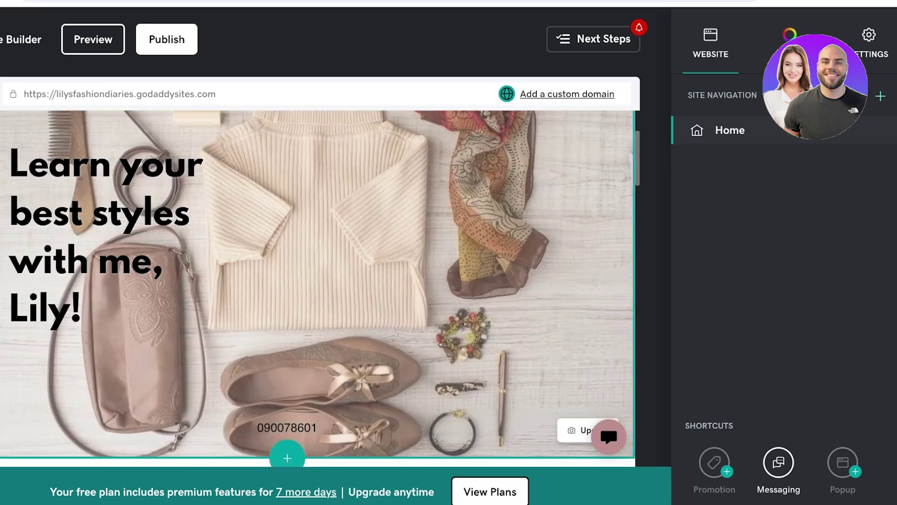
- Browse the Blog & Newsletter and Audio & Video section types, then close the library unchanged
left_click(295, 458)
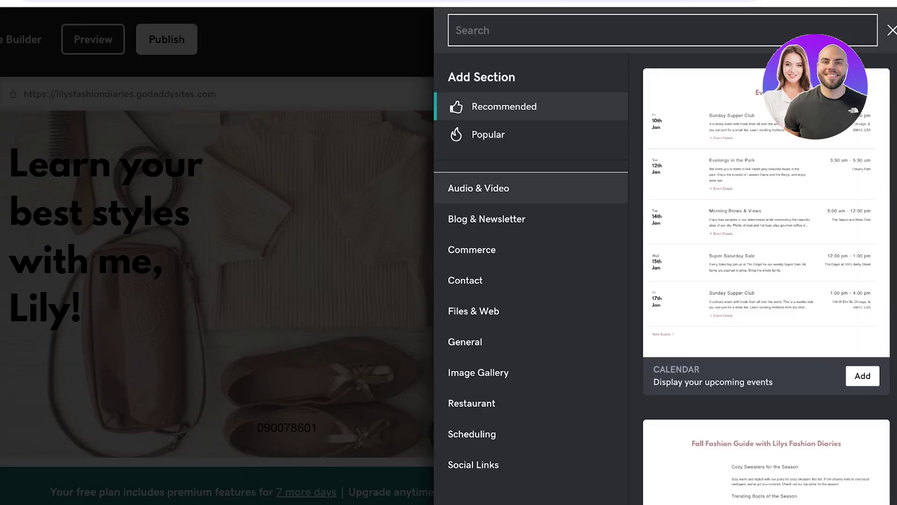
left_click(487, 218)
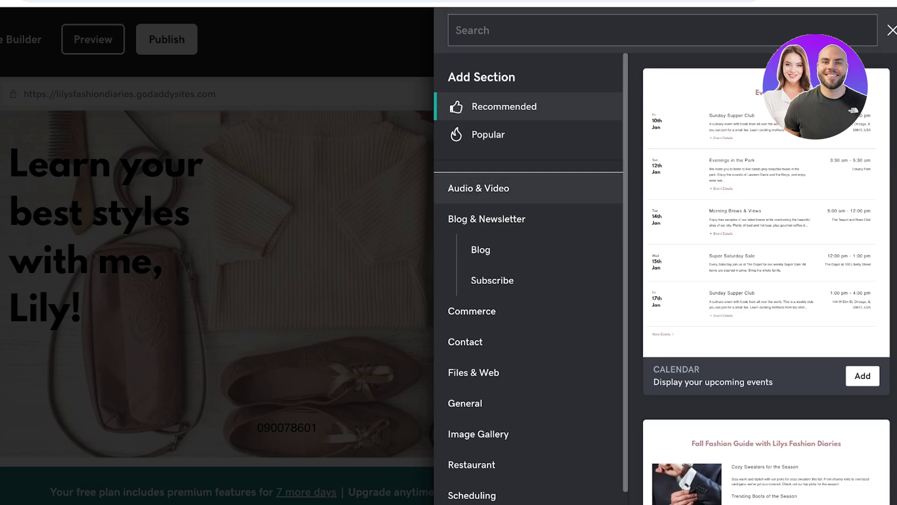
left_click(479, 188)
key("Escape")
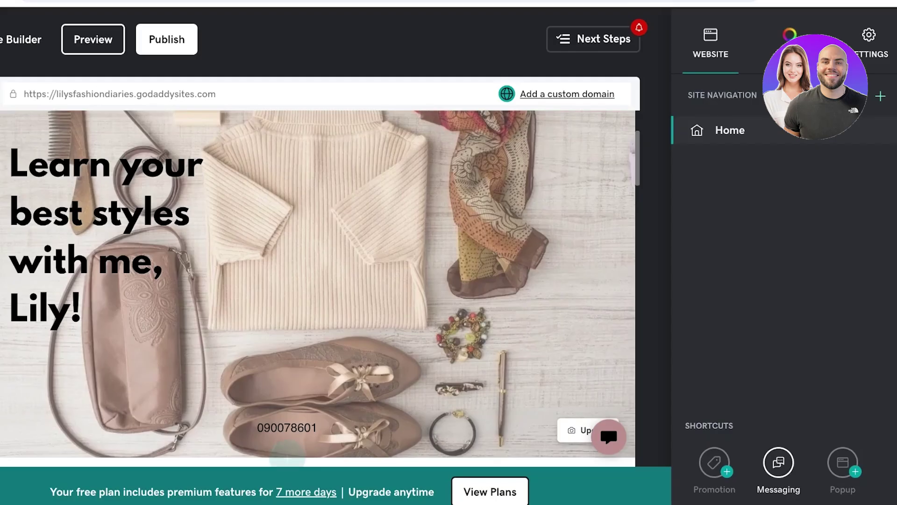
- Scroll down through the page to review the updated sections
scroll(318, 280, "down", 3)
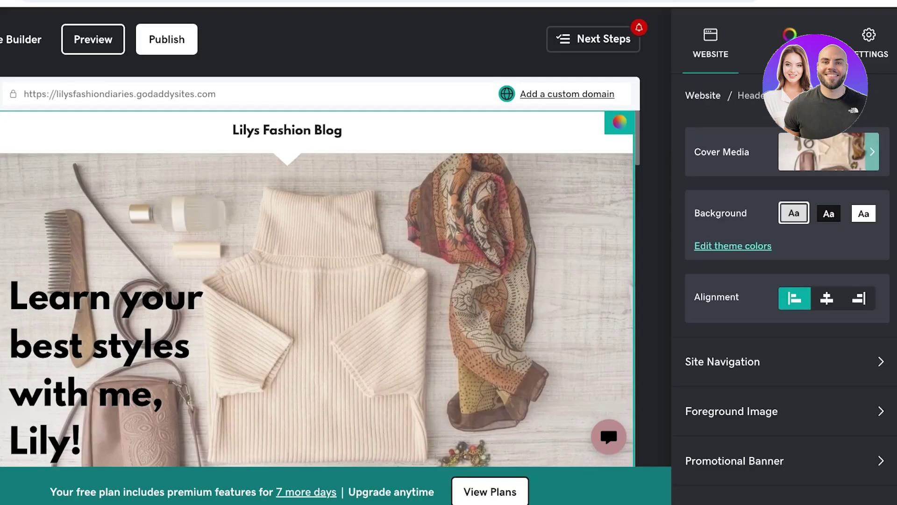
scroll(787, 304, "down", 3)
scroll(317, 289, "down", 1)
scroll(788, 304, "down", 2)
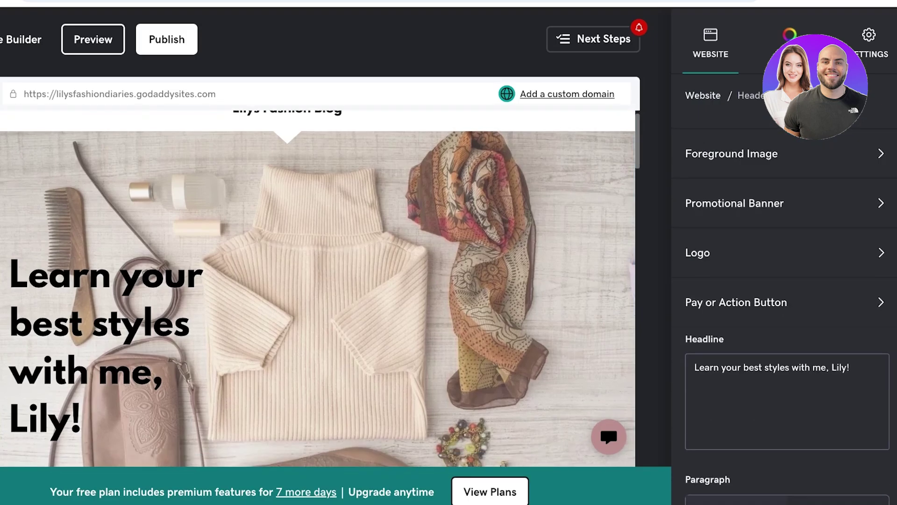
scroll(788, 304, "down", 3)
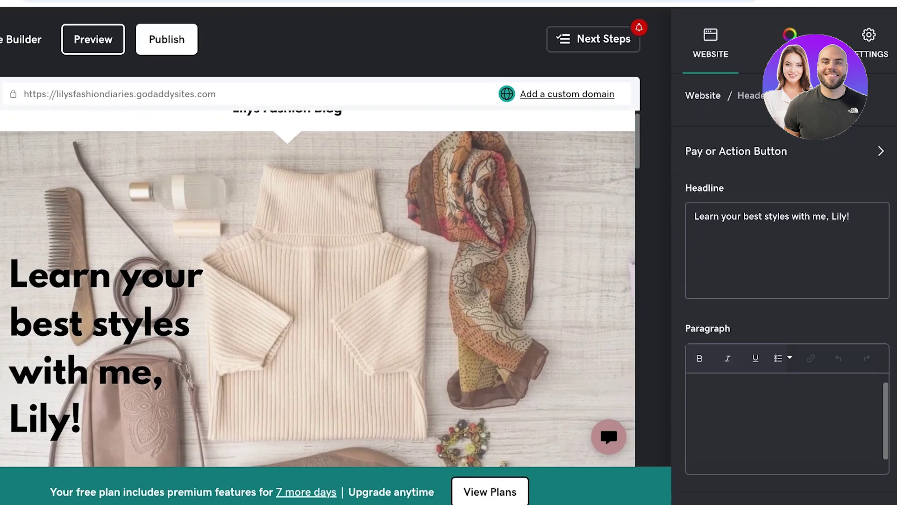
scroll(787, 304, "down", 2)
scroll(788, 303, "up", 10)
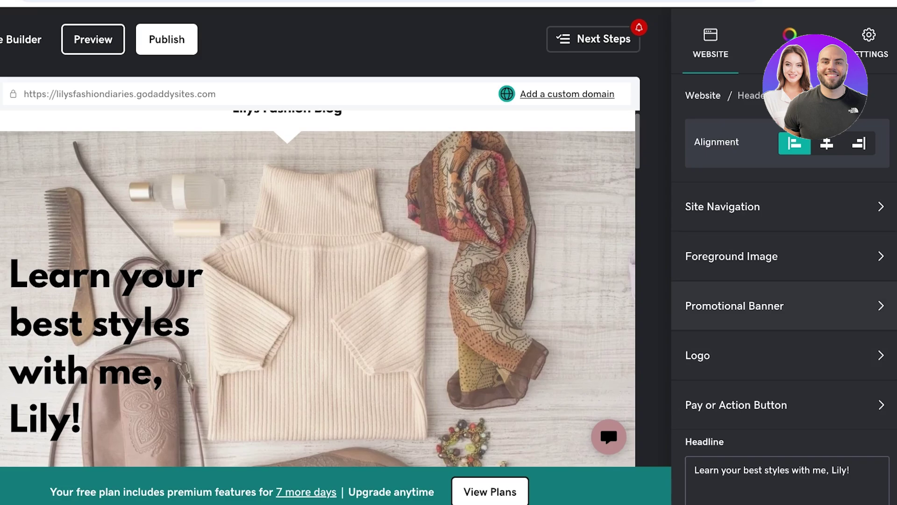
scroll(318, 290, "down", 10)
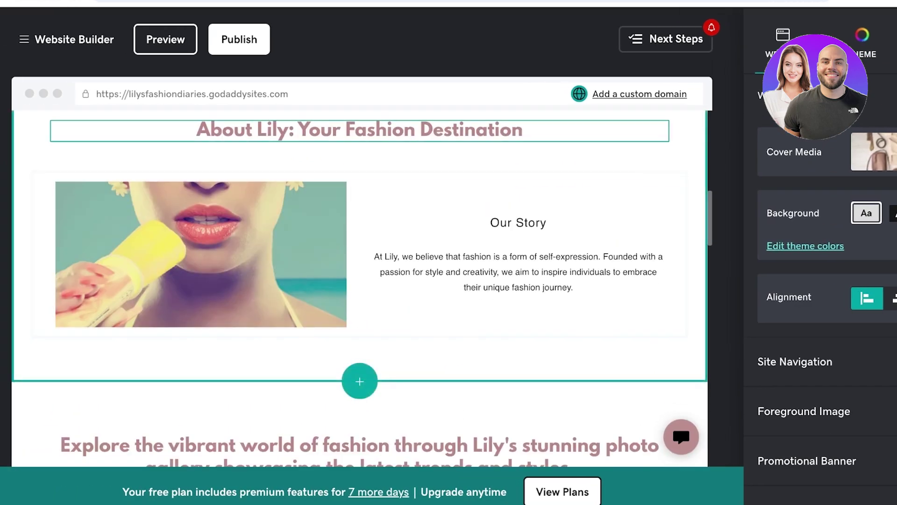
- Remove the Our Story block and delete the whole About Lily section
left_click(387, 131)
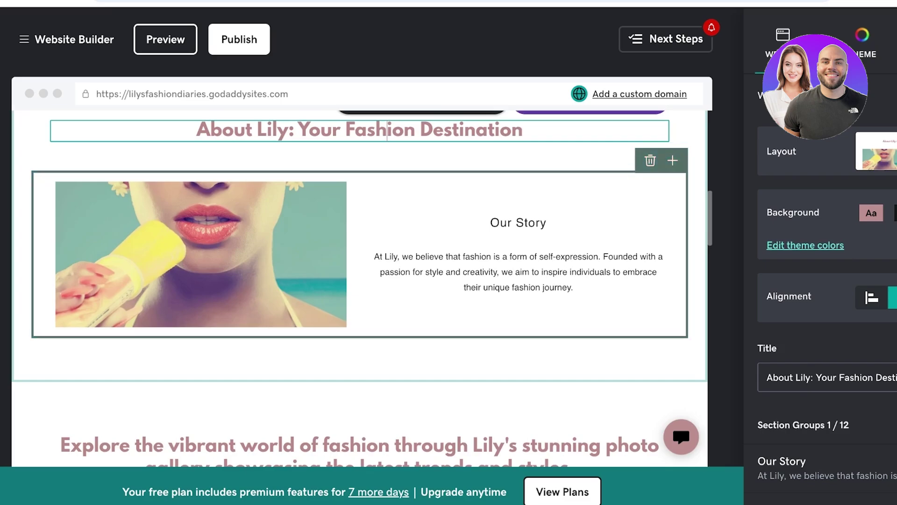
left_click(650, 166)
left_click(335, 304)
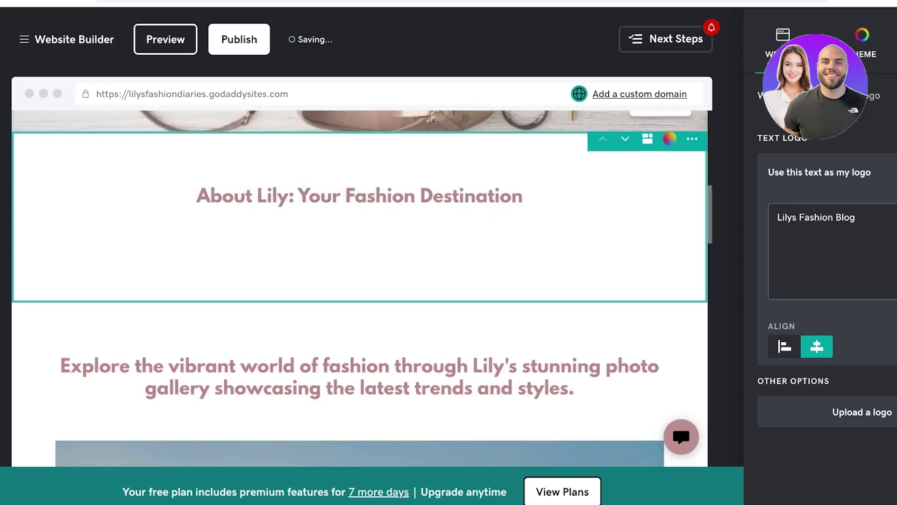
left_click(692, 144)
left_click(694, 207)
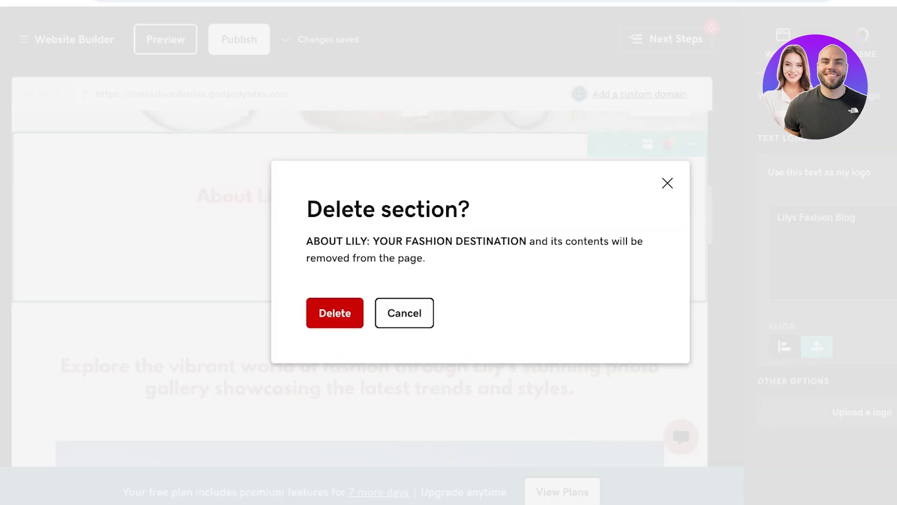
key("Return")
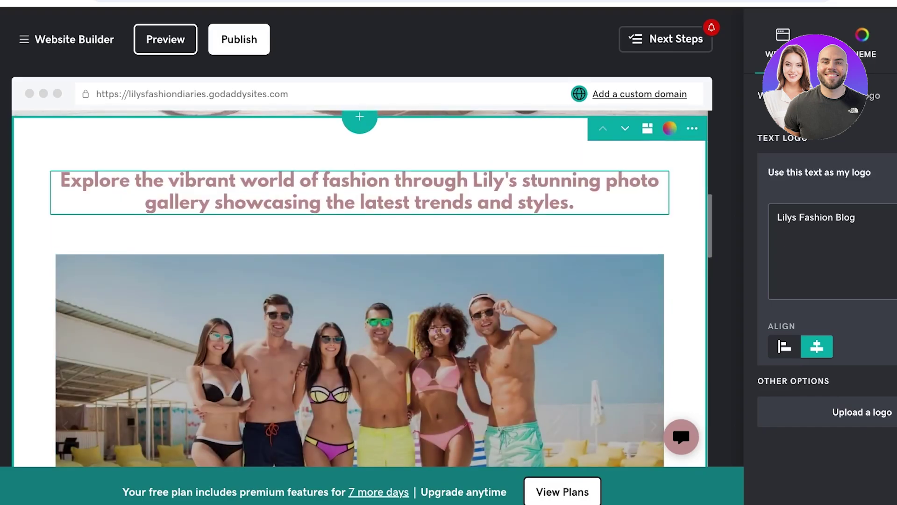
- Clear the gallery heading and delete the Photo Gallery section
triple_click(360, 191)
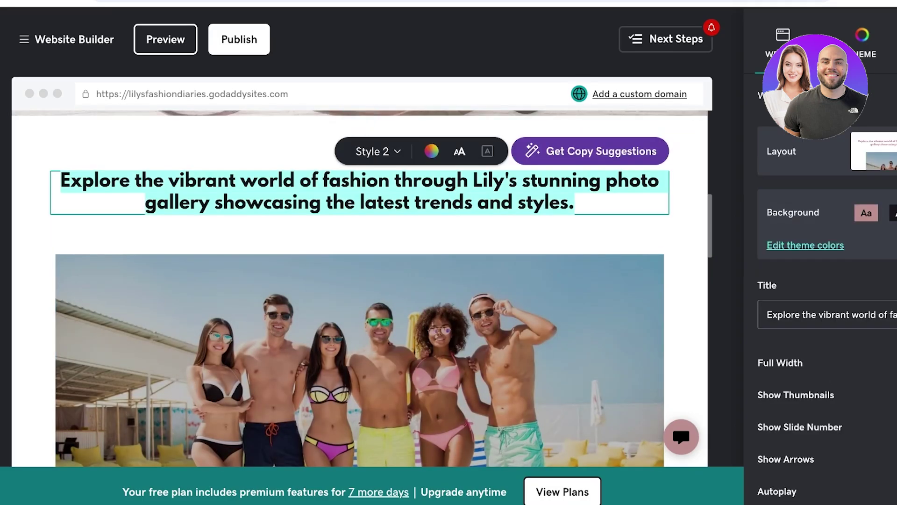
type("A")
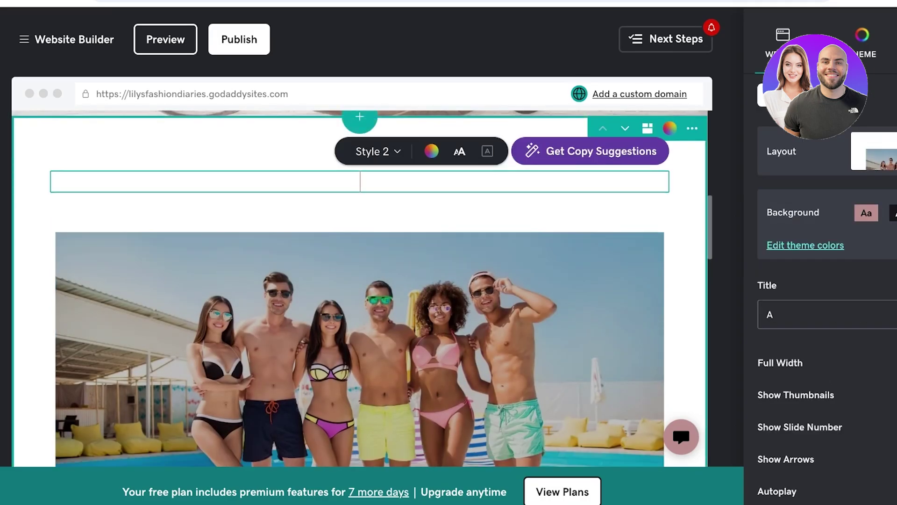
key("BackSpace")
left_click(692, 128)
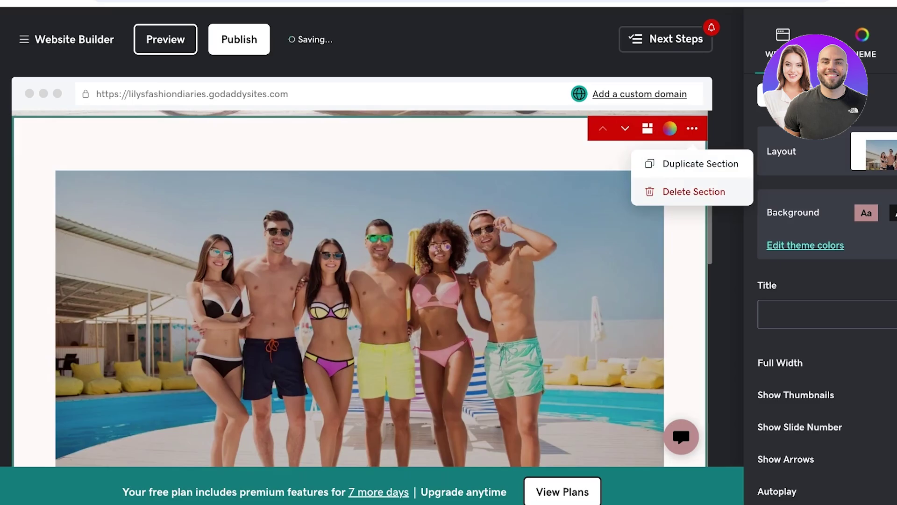
left_click(694, 192)
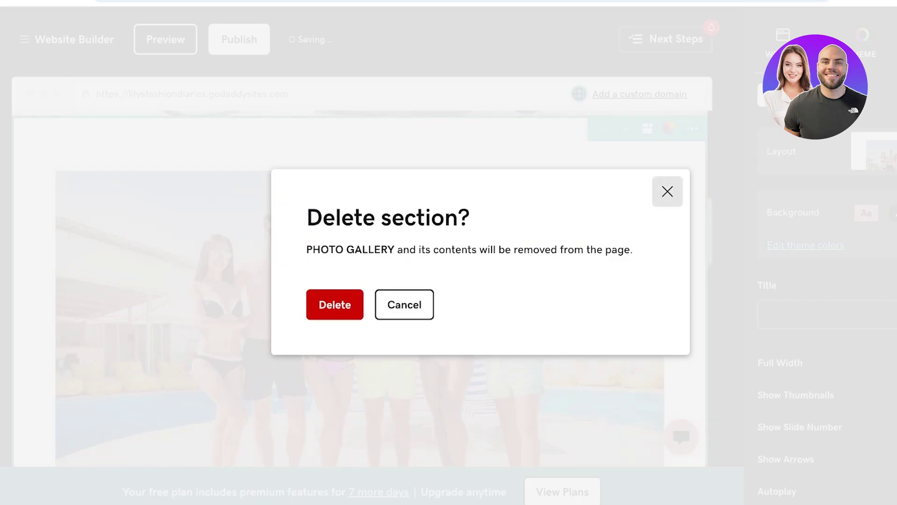
left_click(348, 304)
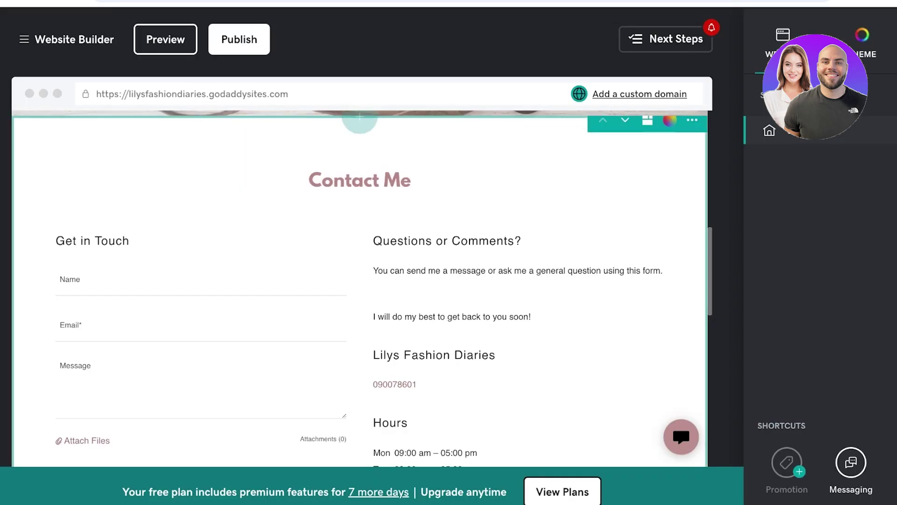
- Add the Horizontal scrolling layout from the Photo Gallery section types
left_click(360, 242)
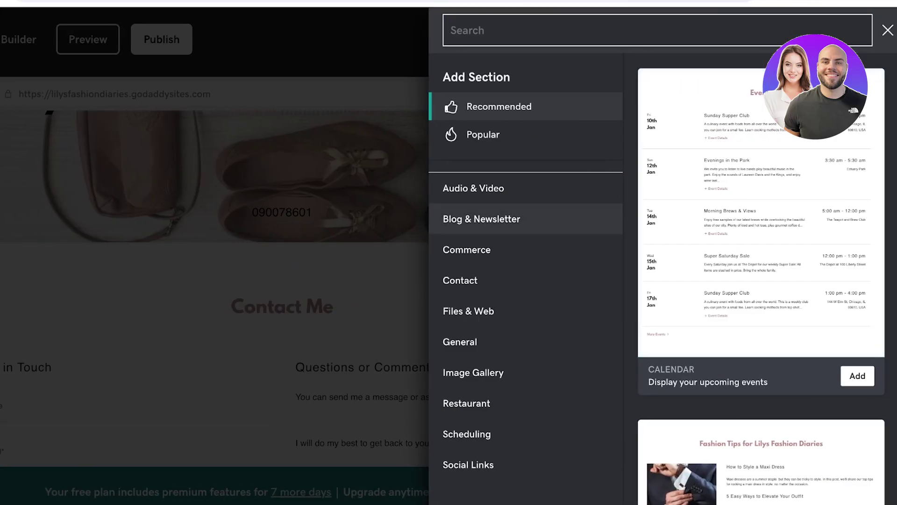
left_click(461, 280)
scroll(472, 372, "down", 1)
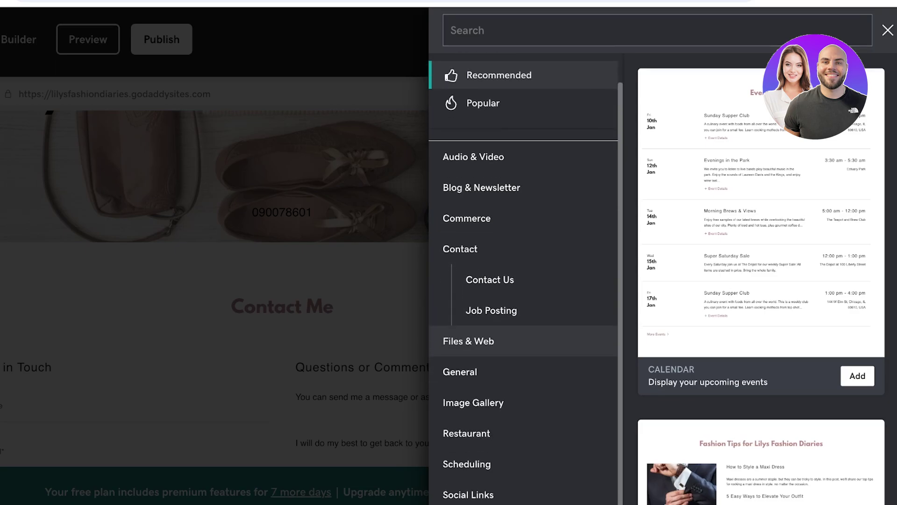
left_click(473, 397)
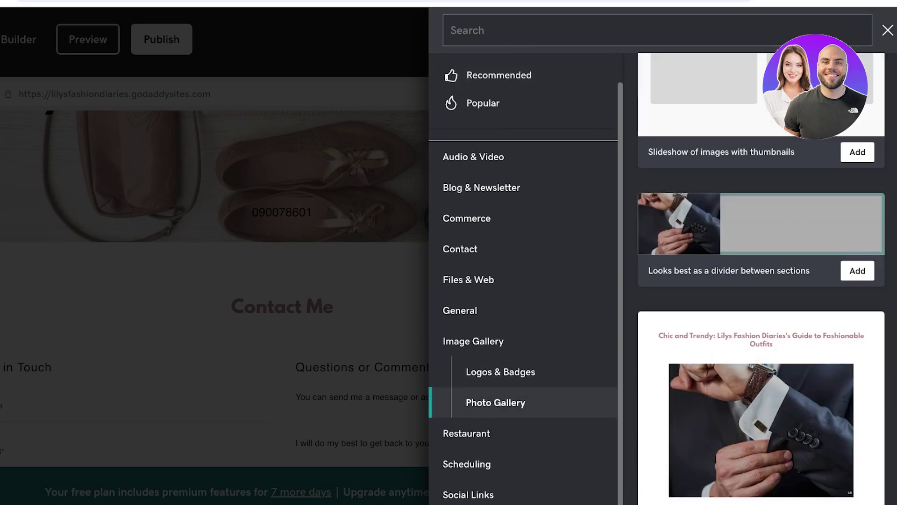
scroll(761, 281, "down", 10)
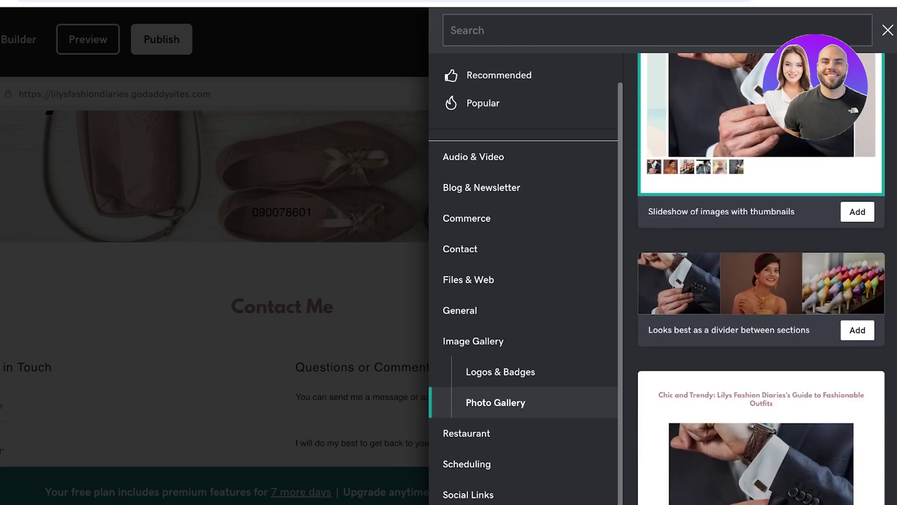
scroll(761, 279, "down", 10)
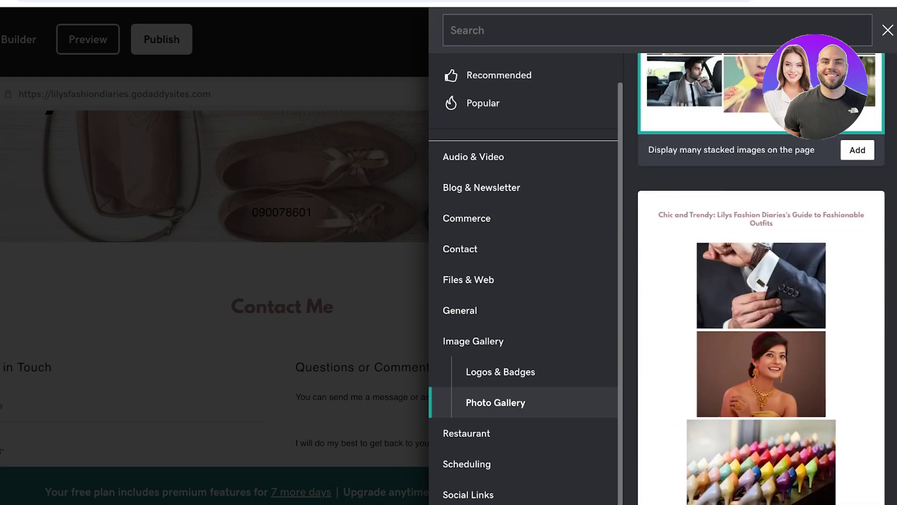
scroll(761, 279, "down", 6)
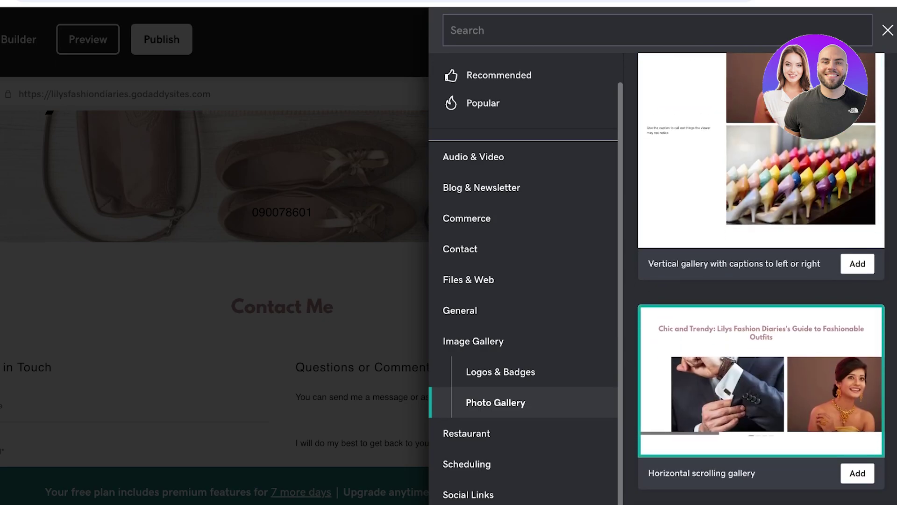
left_click(857, 473)
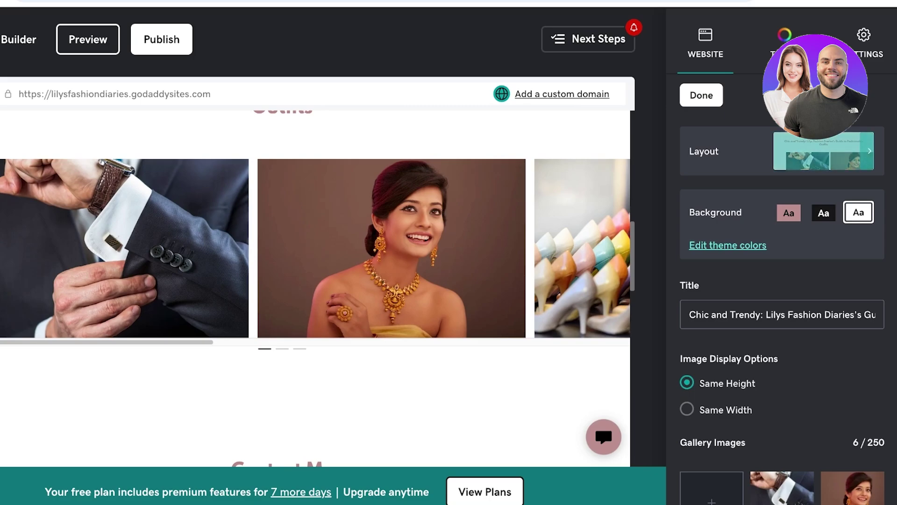
- Switch the gallery layout to slideshow with thumbnails and apply the light grey theme colour
left_click(823, 151)
left_click(785, 201)
scroll(785, 308, "down", 10)
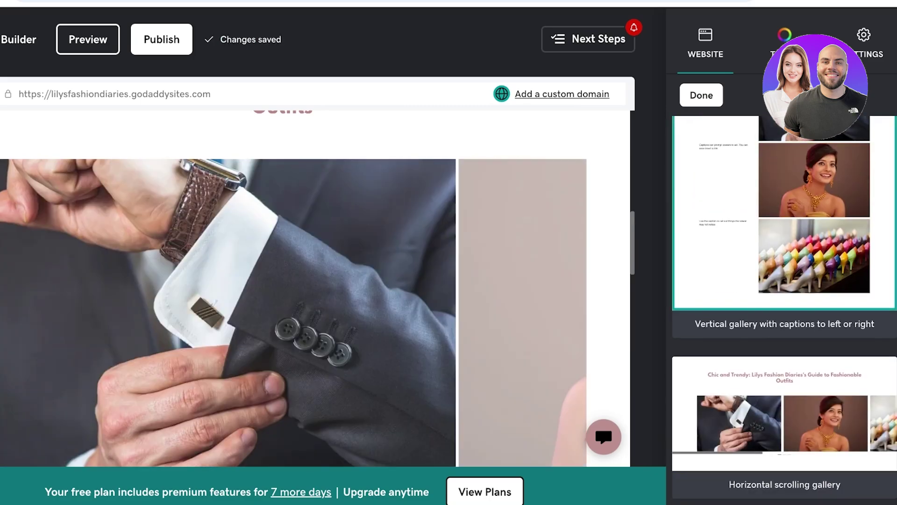
scroll(784, 309, "down", 5)
left_click(702, 95)
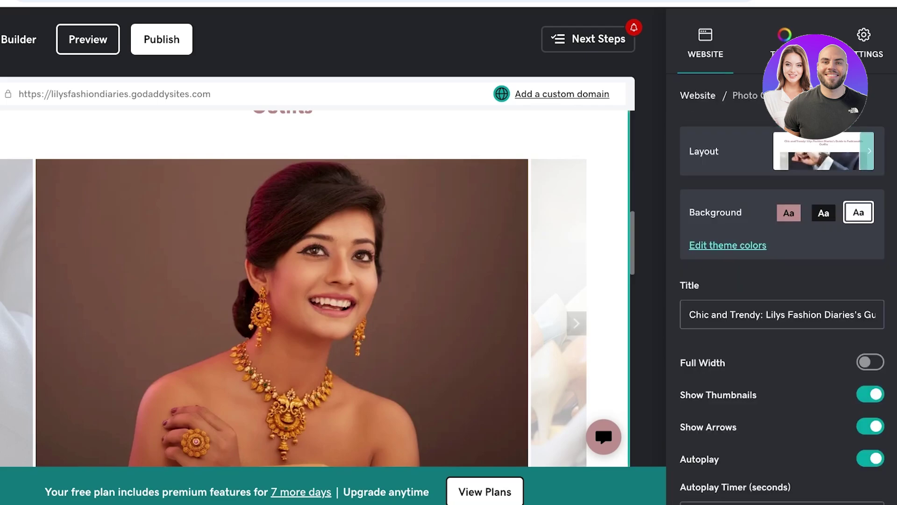
key("Tab")
key("Return")
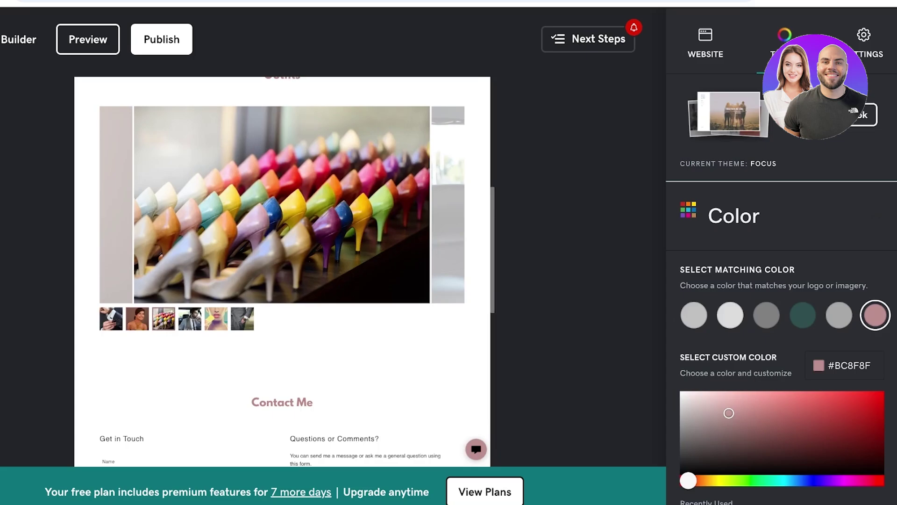
left_click(730, 315)
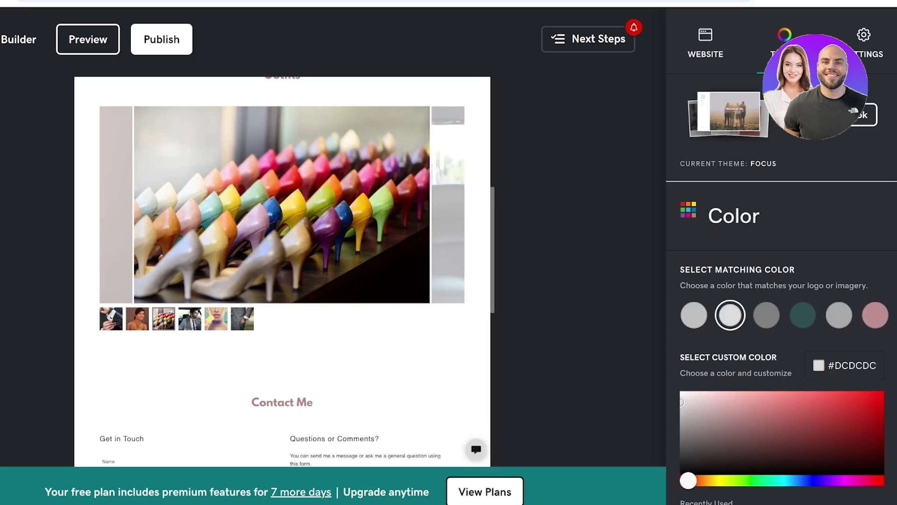
key("Escape")
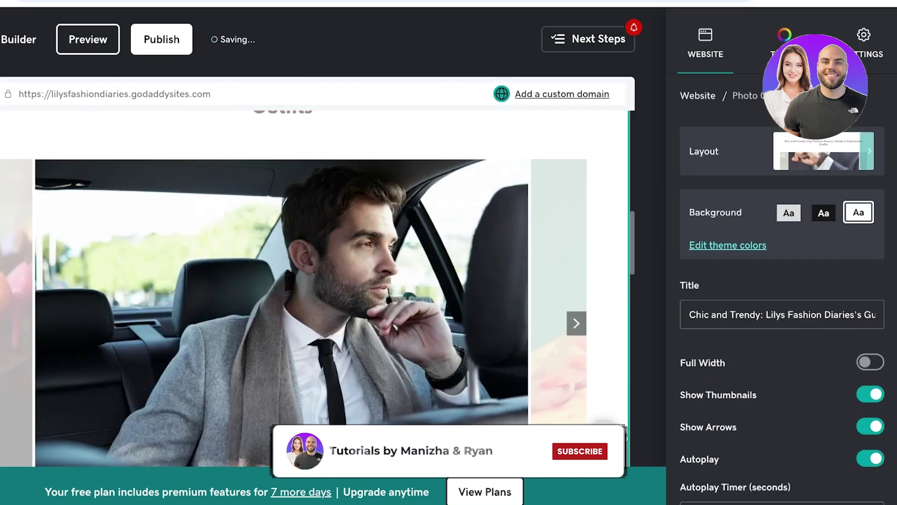
- Retitle the gallery 'Take a look at some of my famous styled looks!' and make it full width
scroll(782, 309, "down", 2)
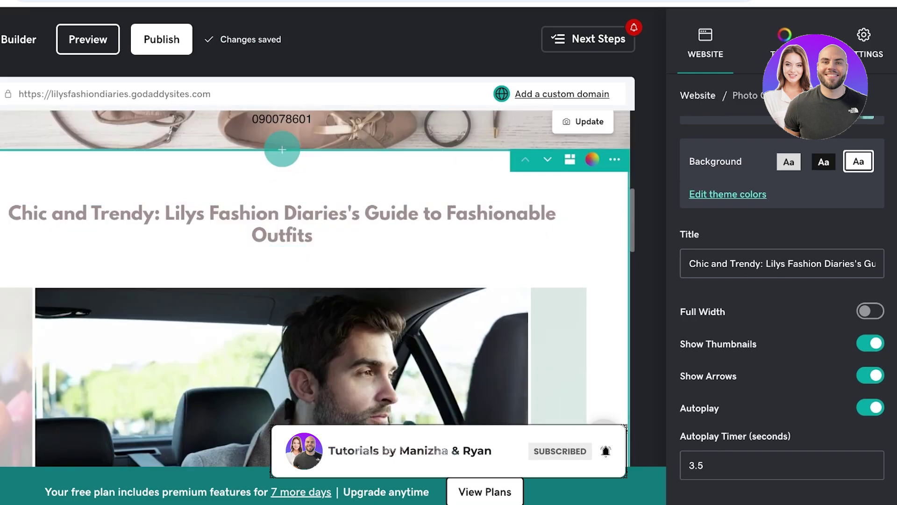
triple_click(776, 264)
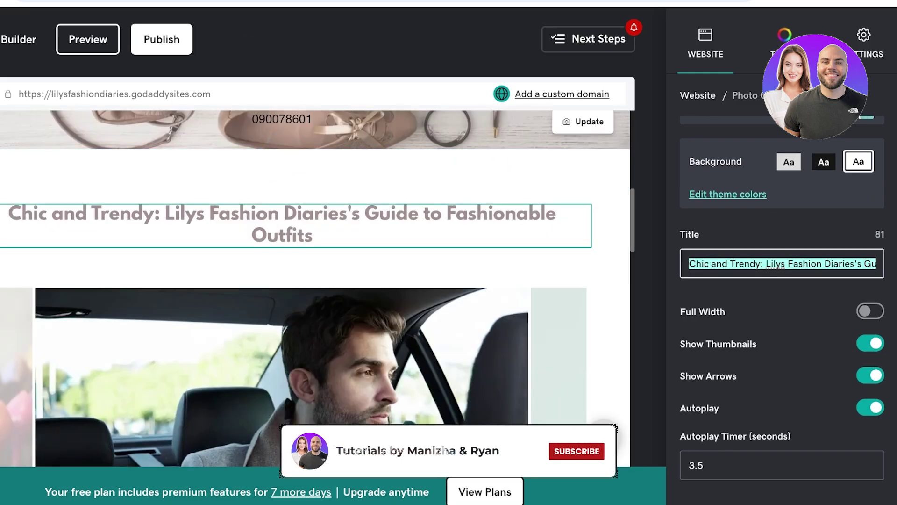
key("BackSpace")
type("Take a ")
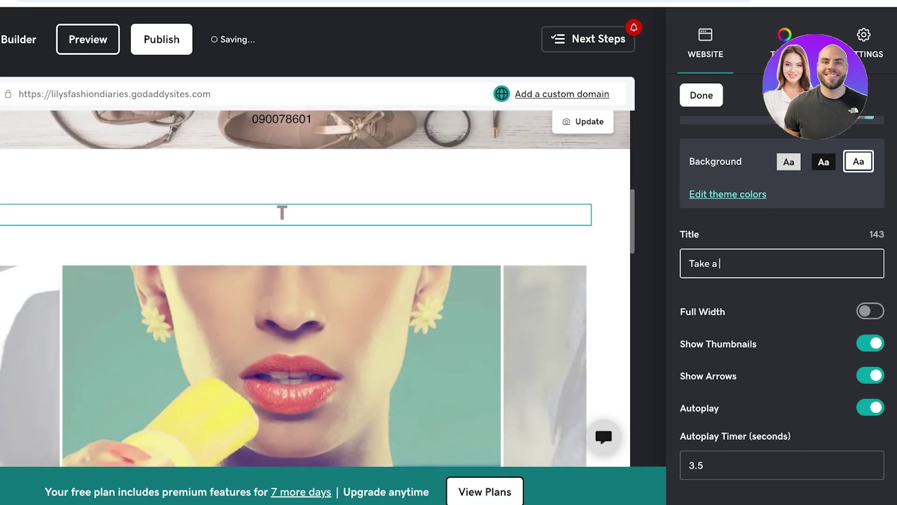
type("look at some o")
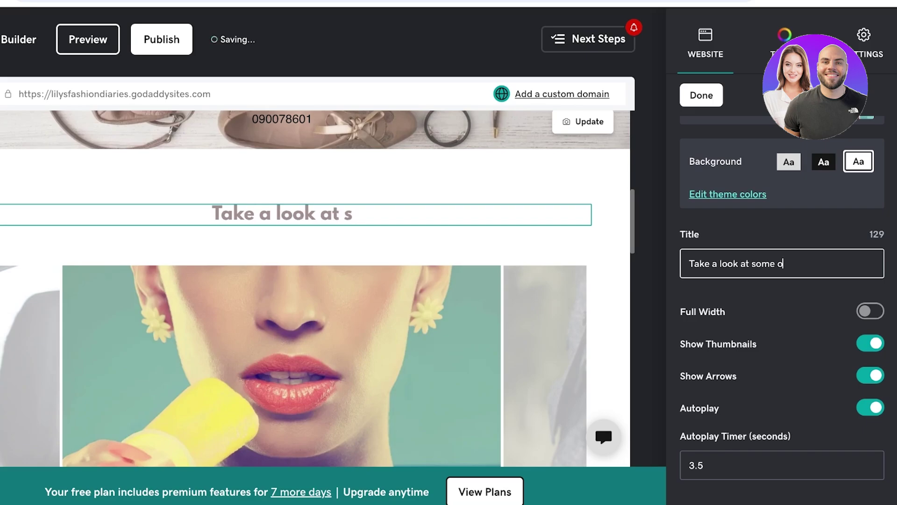
type("f my famous sty")
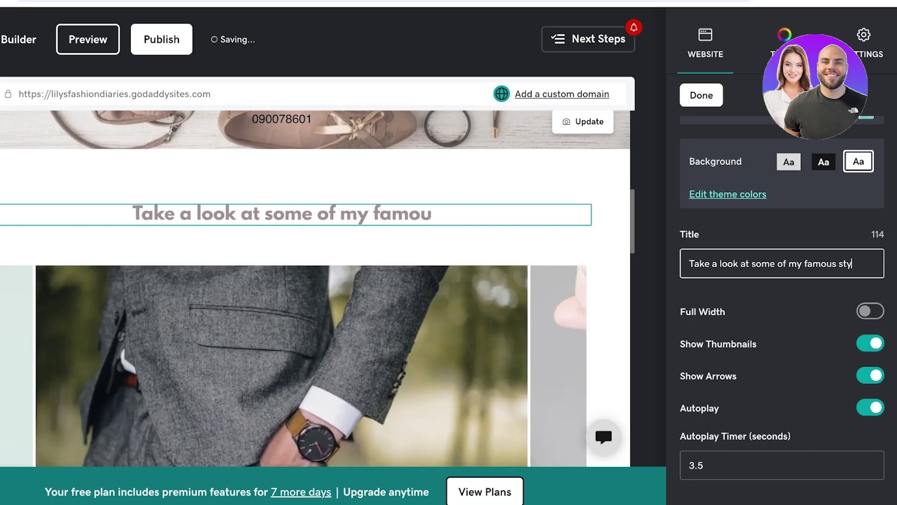
type("led looks!")
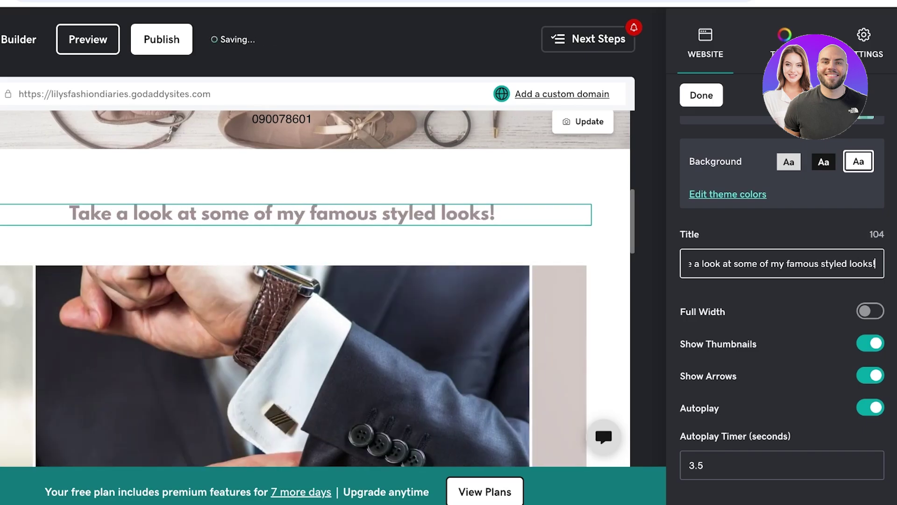
scroll(781, 280, "down", 2)
left_click(871, 206)
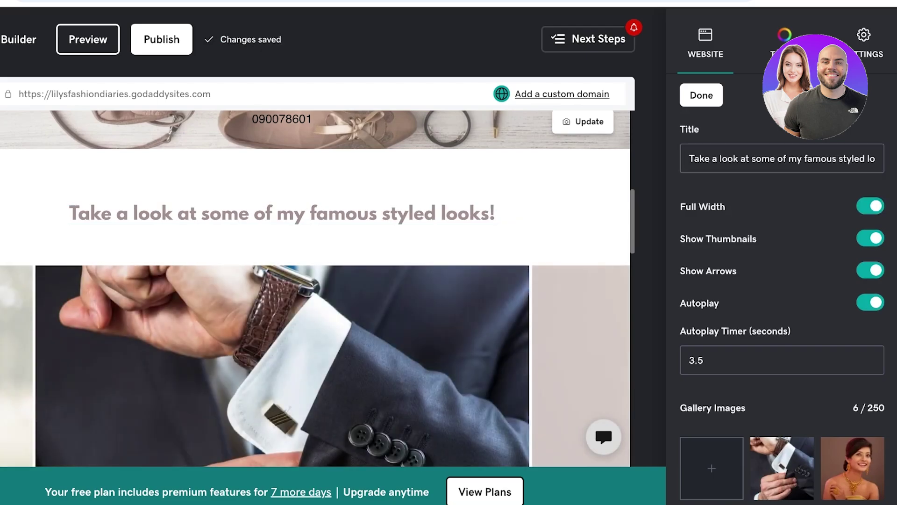
scroll(782, 280, "down", 1)
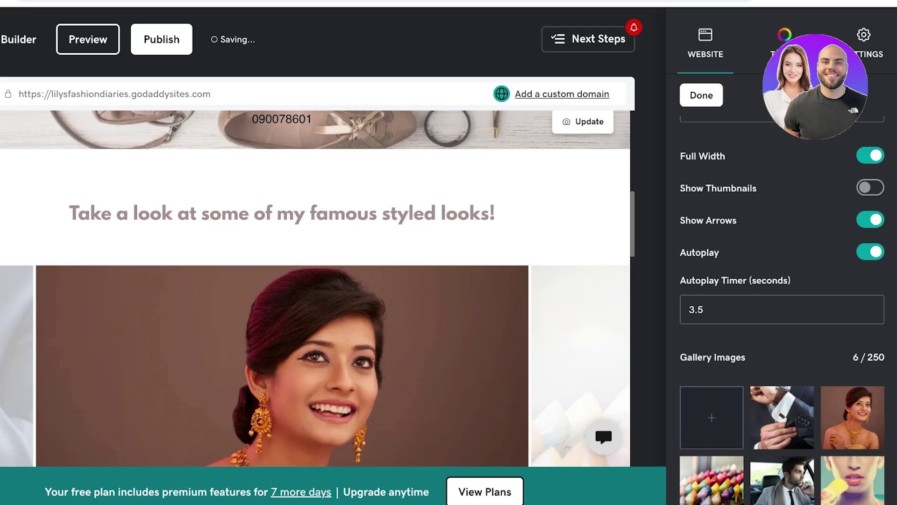
scroll(782, 280, "down", 2)
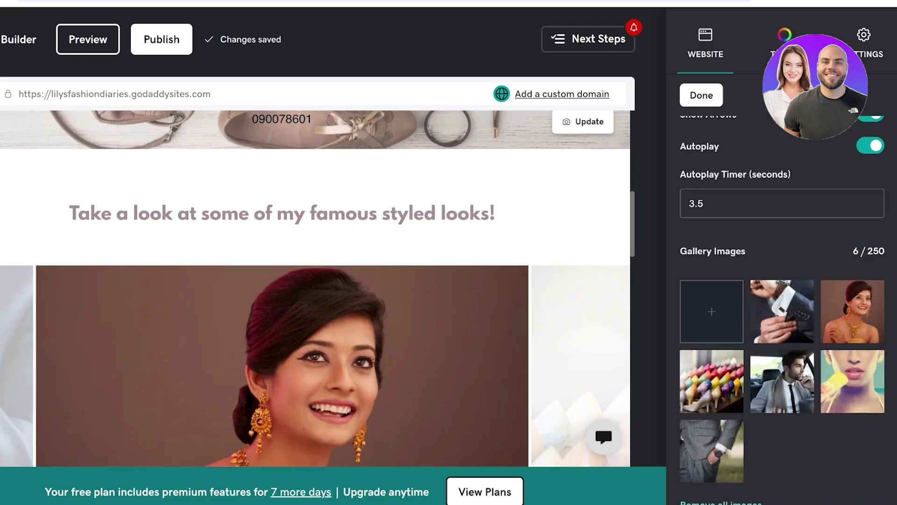
left_click(782, 312)
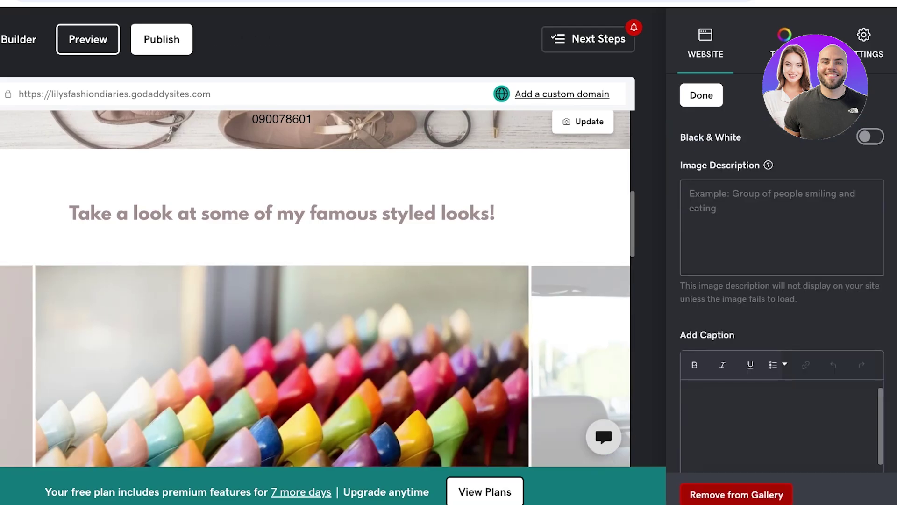
left_click(701, 95)
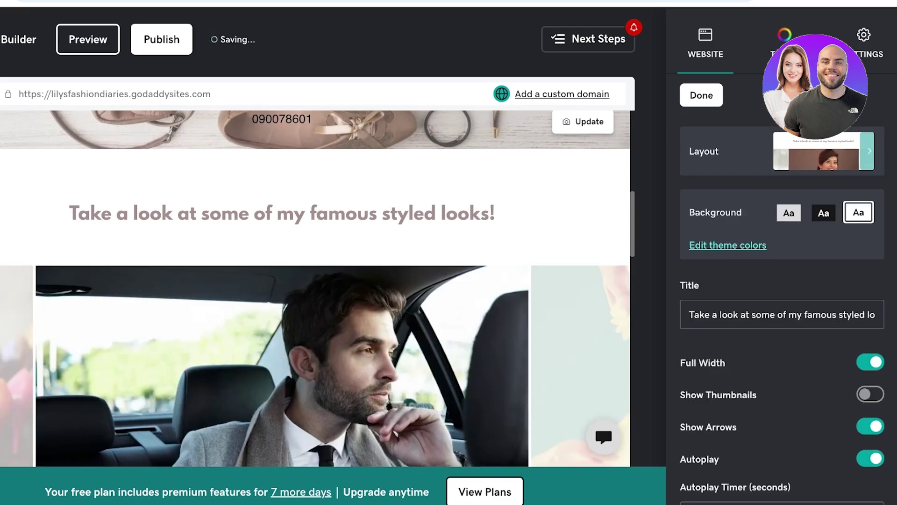
scroll(782, 281, "down", 4)
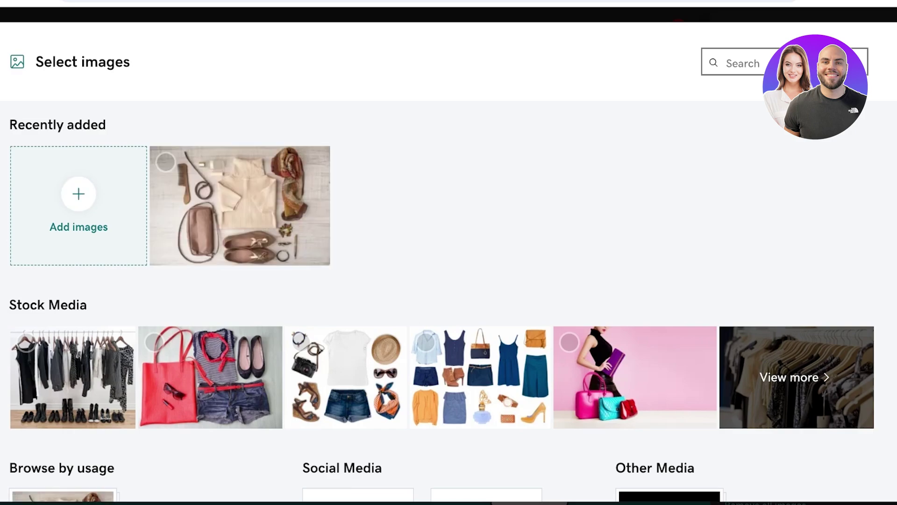
- Search stock media for 'model' and select the fur-hood, curly-haired and first model photos
left_click(789, 377)
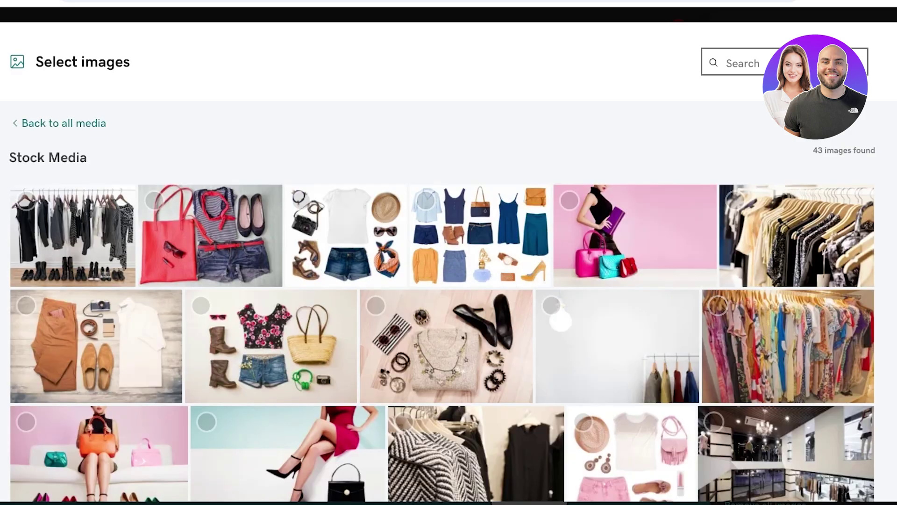
scroll(449, 280, "down", 15)
scroll(448, 280, "up", 15)
type("model")
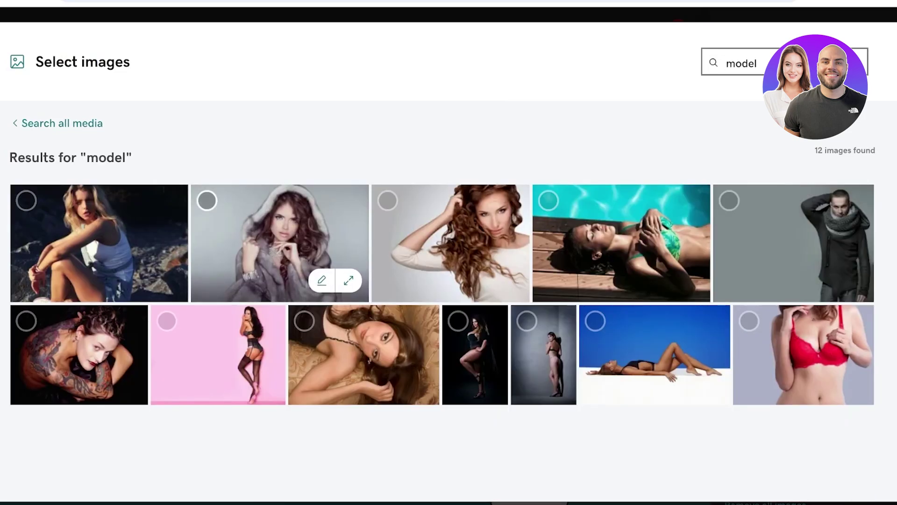
left_click(207, 201)
left_click(549, 201)
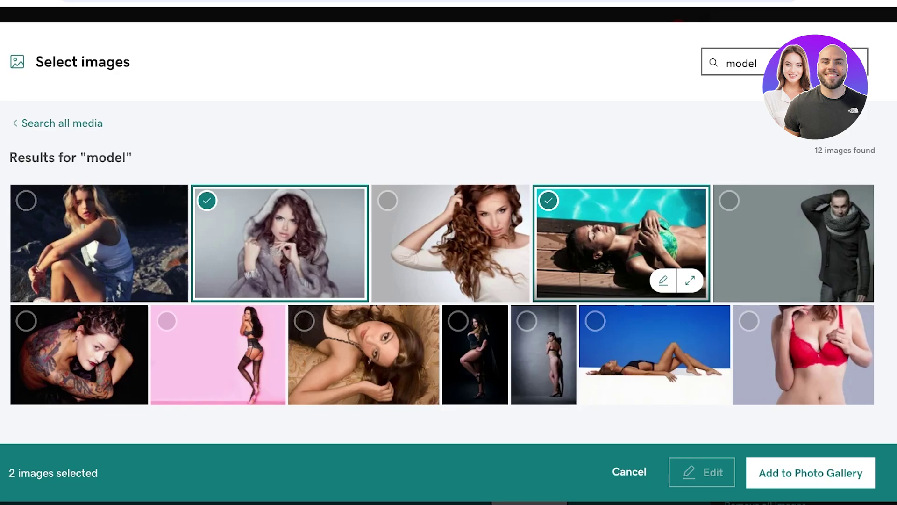
left_click(548, 201)
left_click(387, 201)
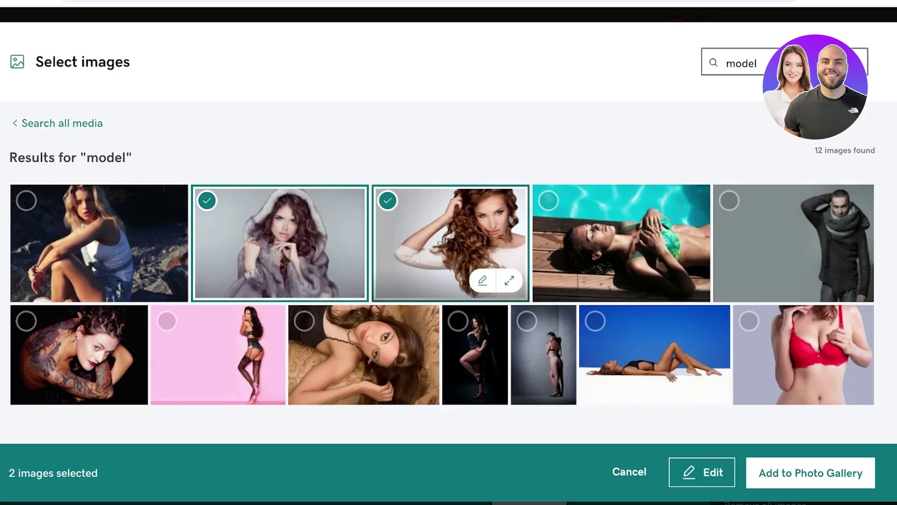
left_click(26, 201)
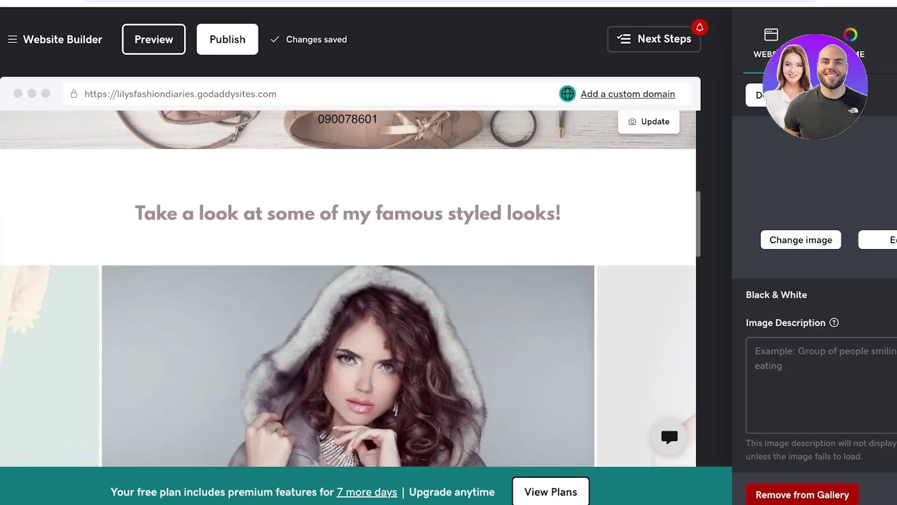
- Review the Contact Me section and its opening hours block
scroll(351, 281, "down", 5)
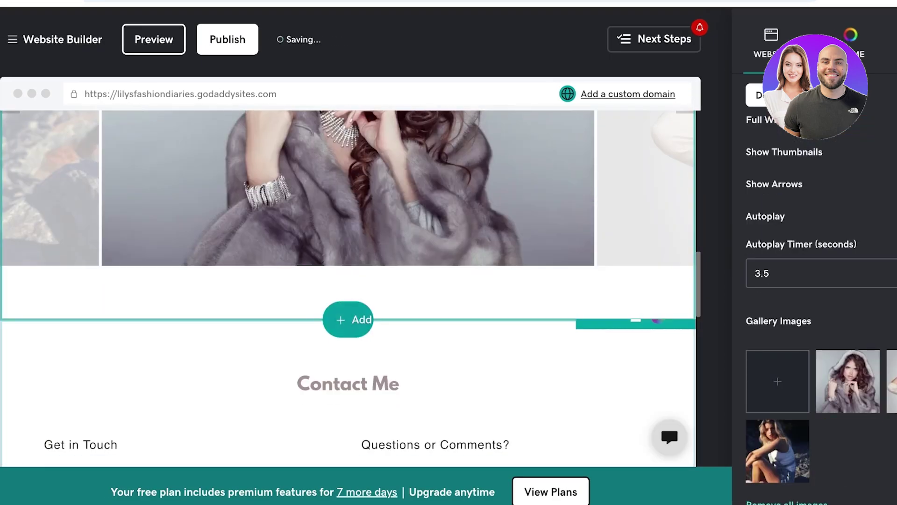
scroll(348, 281, "up", 3)
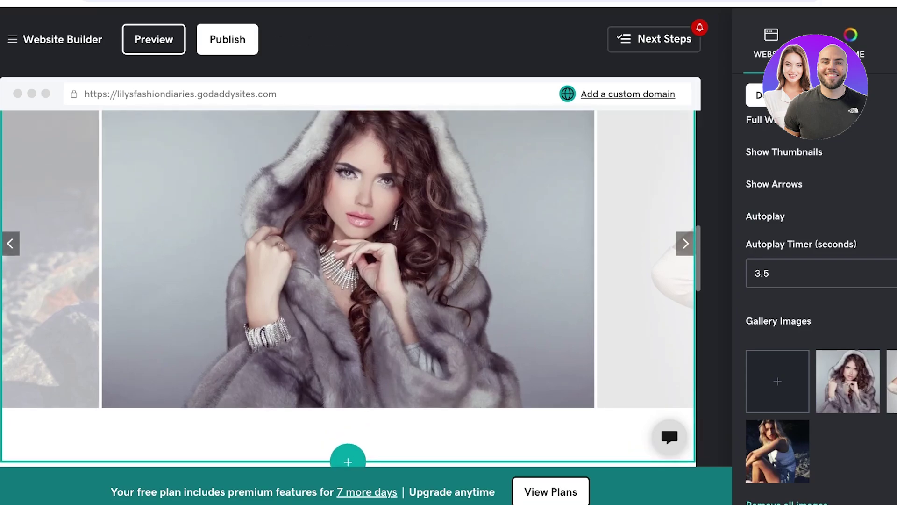
scroll(351, 289, "down", 8)
scroll(467, 397, "up", 2)
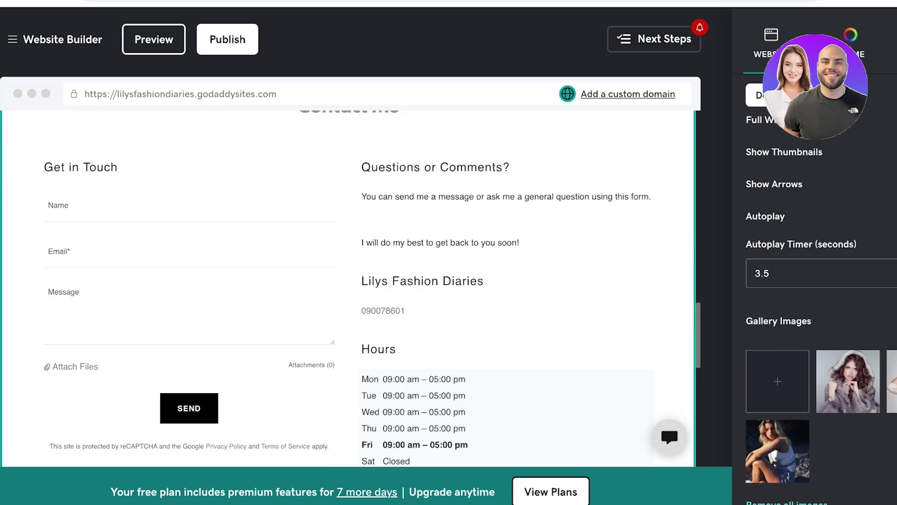
scroll(351, 289, "up", 2)
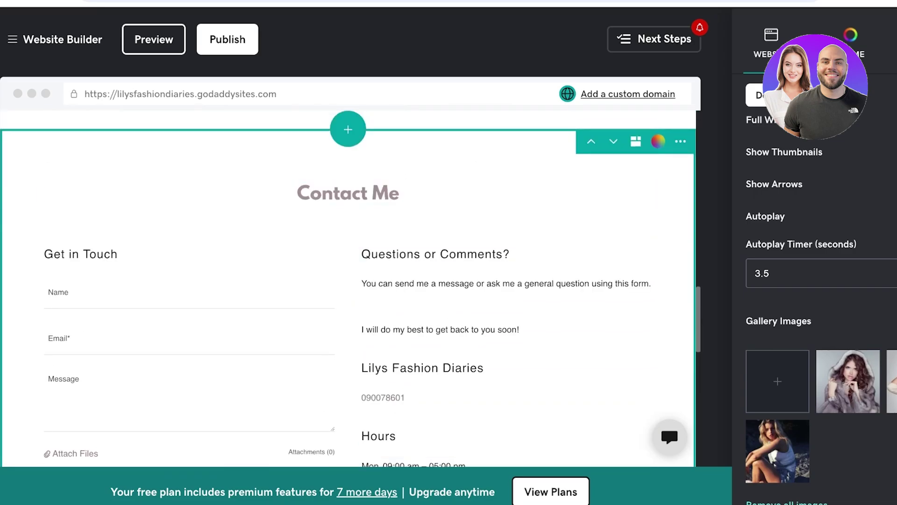
left_click(514, 215)
scroll(467, 303, "down", 6)
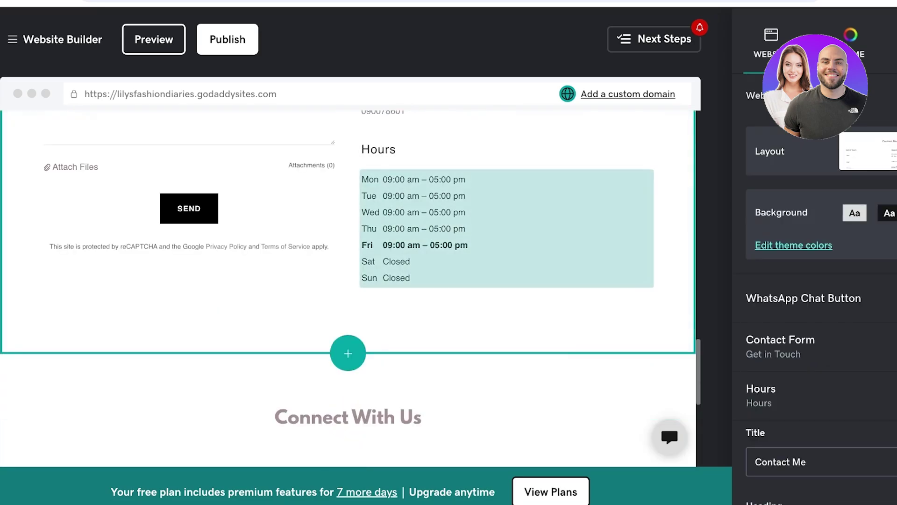
scroll(467, 304, "up", 5)
scroll(467, 398, "down", 1)
left_click(507, 421)
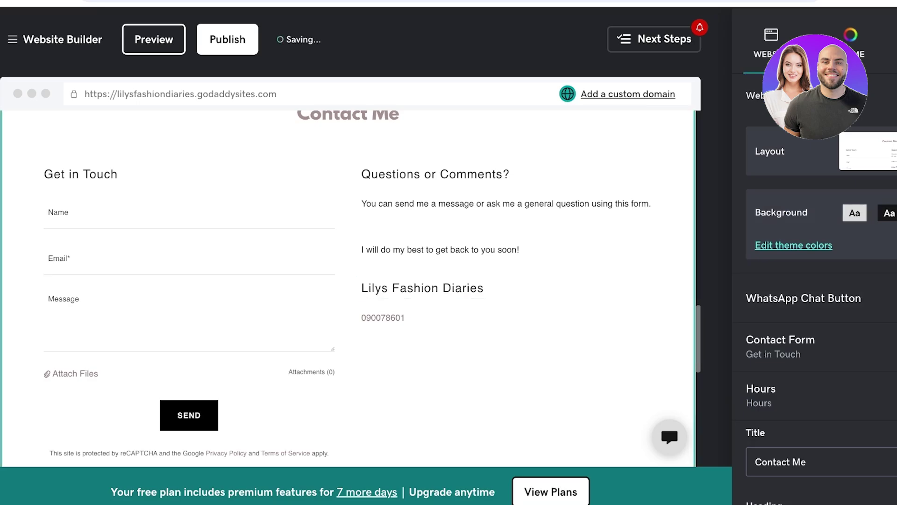
- Check the mailing list and footer, then start adding a new page
scroll(348, 281, "down", 10)
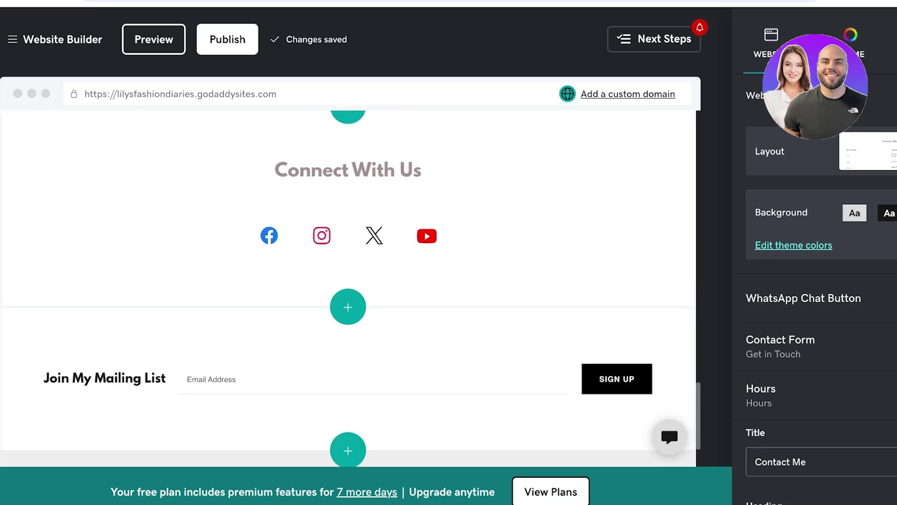
scroll(348, 281, "up", 7)
scroll(349, 281, "down", 7)
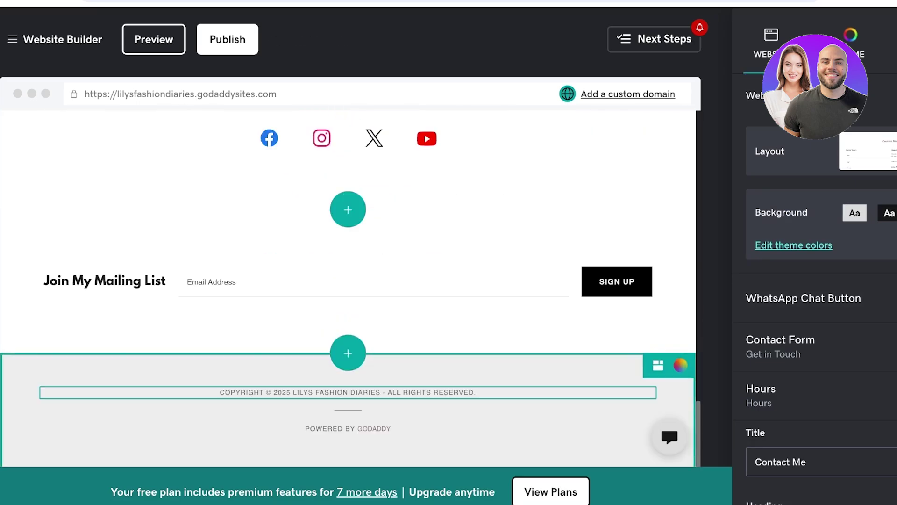
scroll(348, 280, "up", 8)
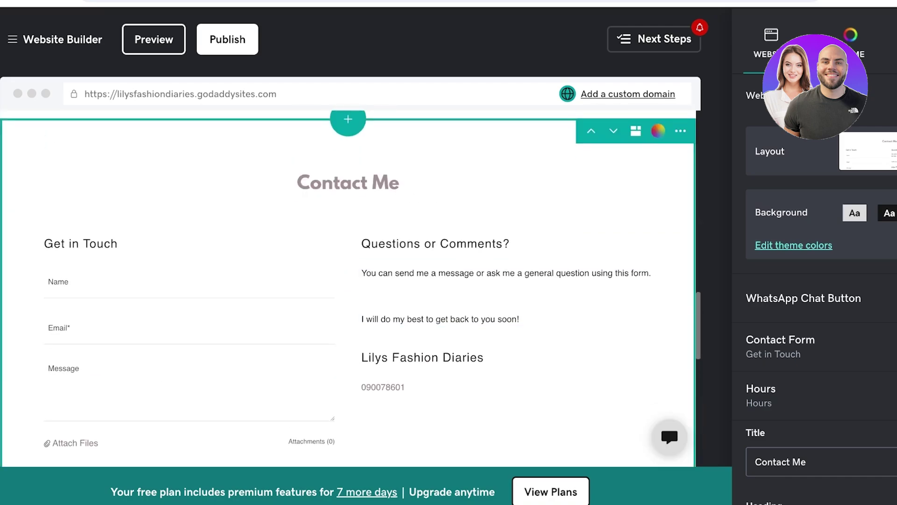
left_click(349, 245)
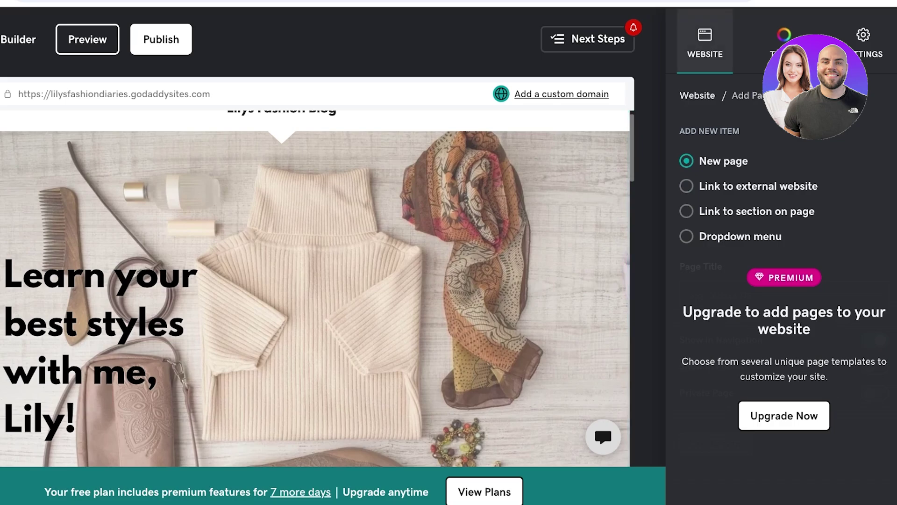
- Leave the premium-locked Add Page form and open the section library above Contact Me
left_click(705, 45)
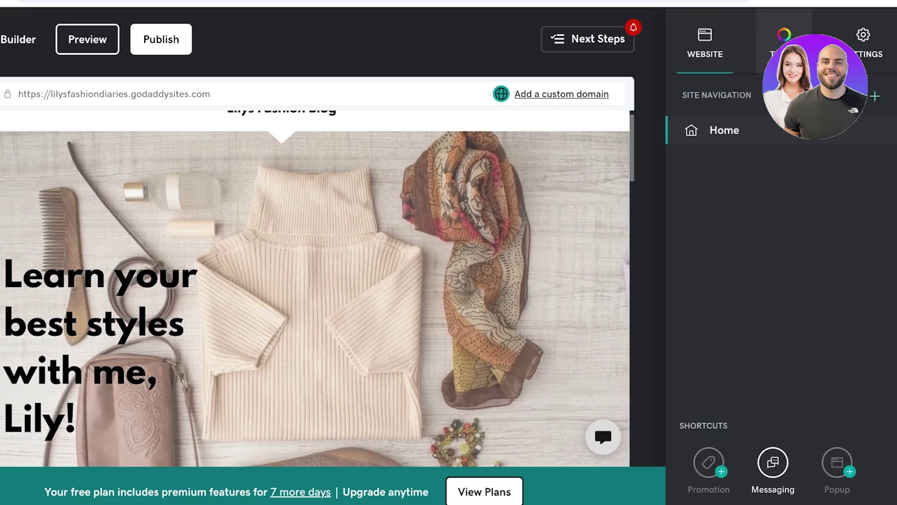
scroll(318, 281, "down", 5)
scroll(282, 358, "down", 6)
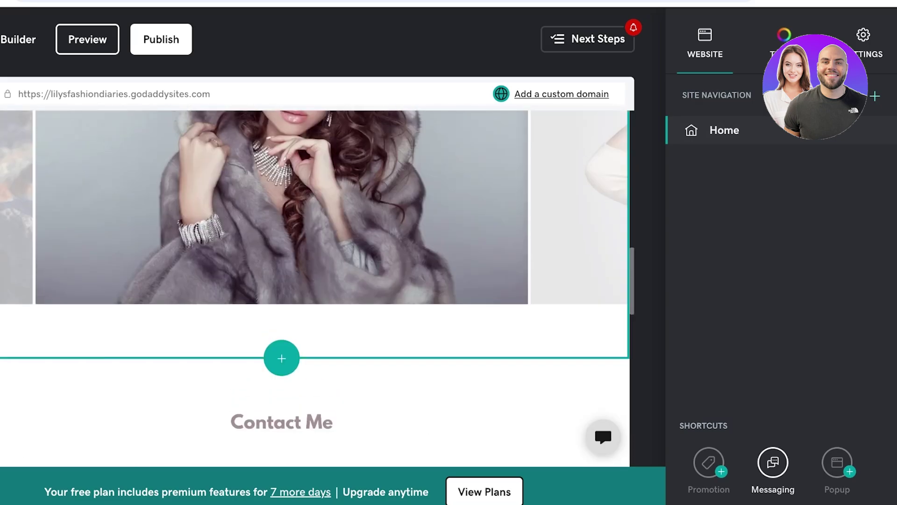
left_click(281, 358)
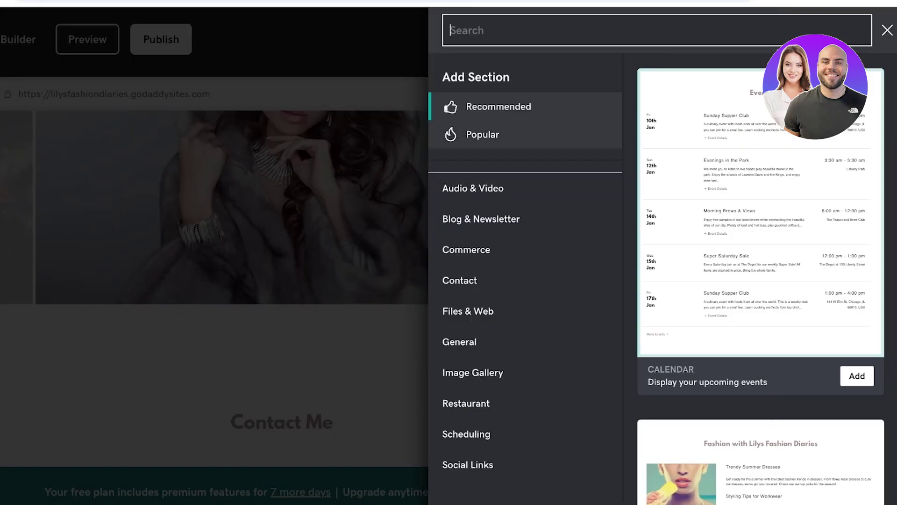
- Under Blog & Newsletter, choose Blog and add the single-column post list layout
left_click(481, 219)
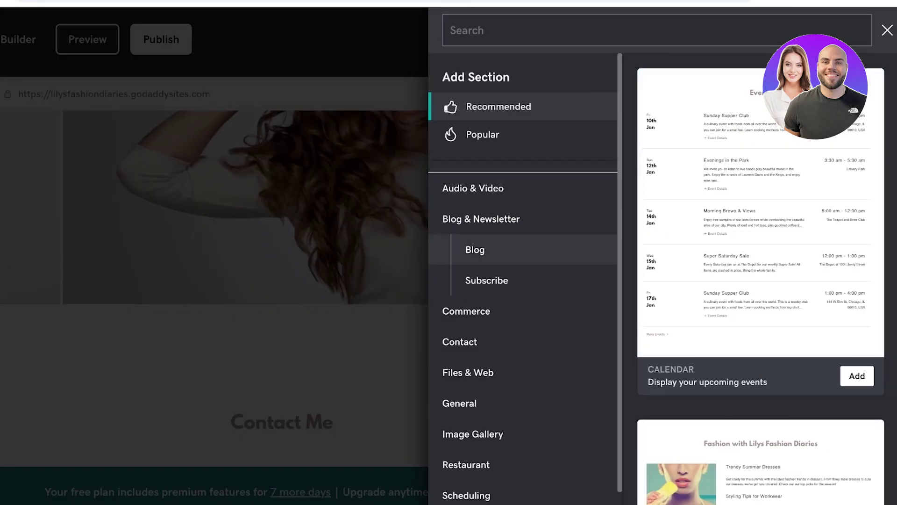
left_click(475, 250)
scroll(760, 281, "down", 4)
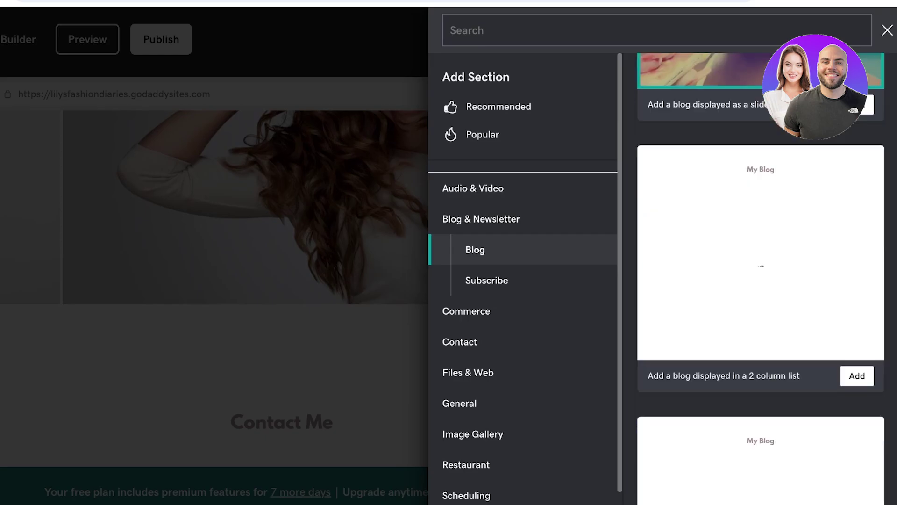
scroll(761, 280, "up", 5)
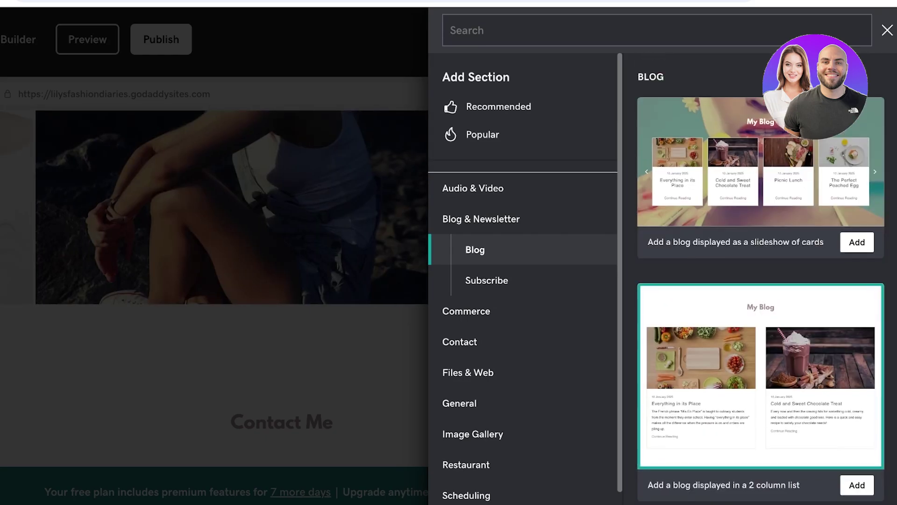
scroll(760, 280, "down", 5)
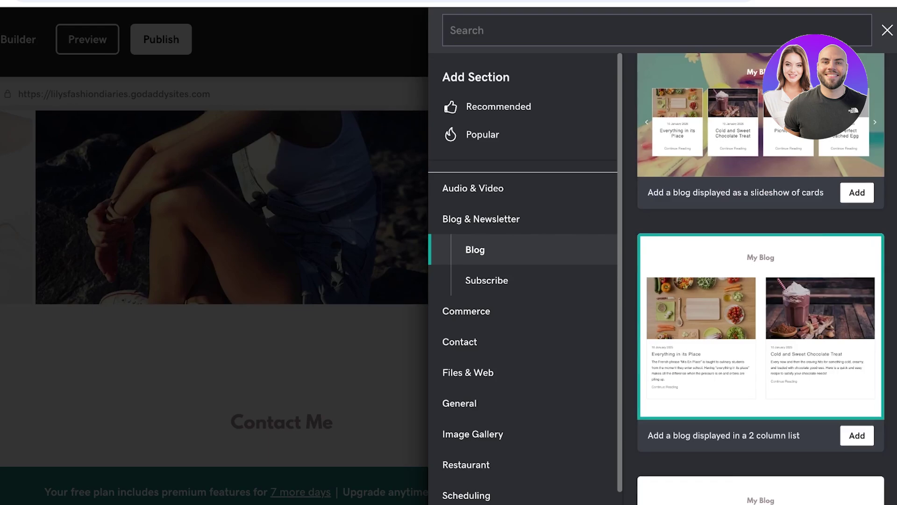
scroll(761, 280, "up", 6)
scroll(761, 280, "down", 5)
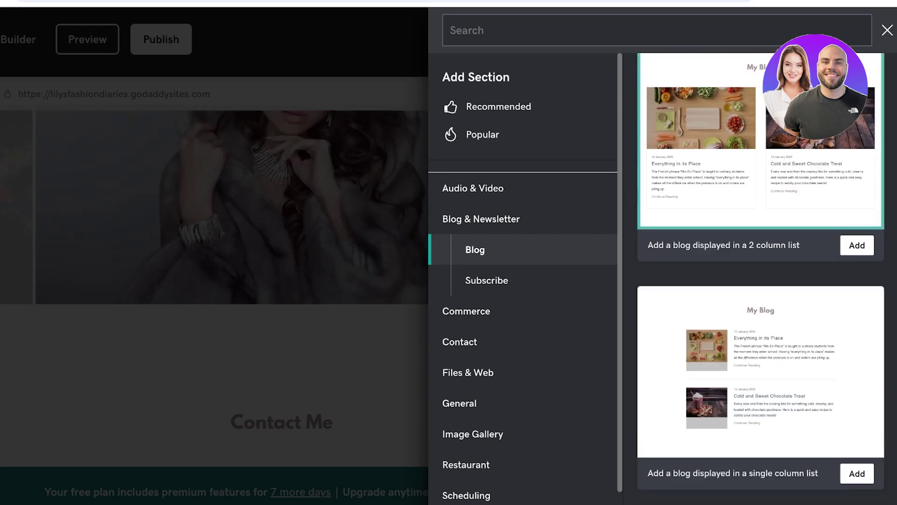
scroll(760, 281, "up", 5)
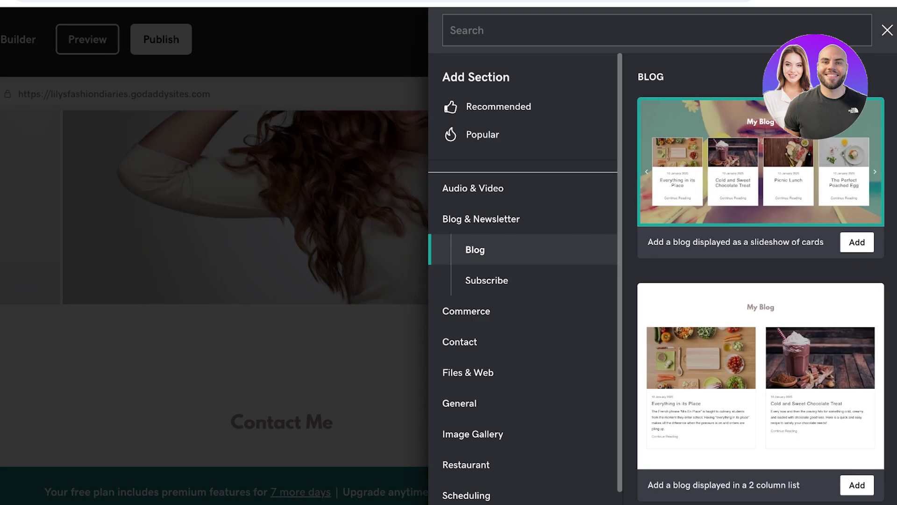
scroll(761, 299, "down", 3)
scroll(761, 299, "down", 2)
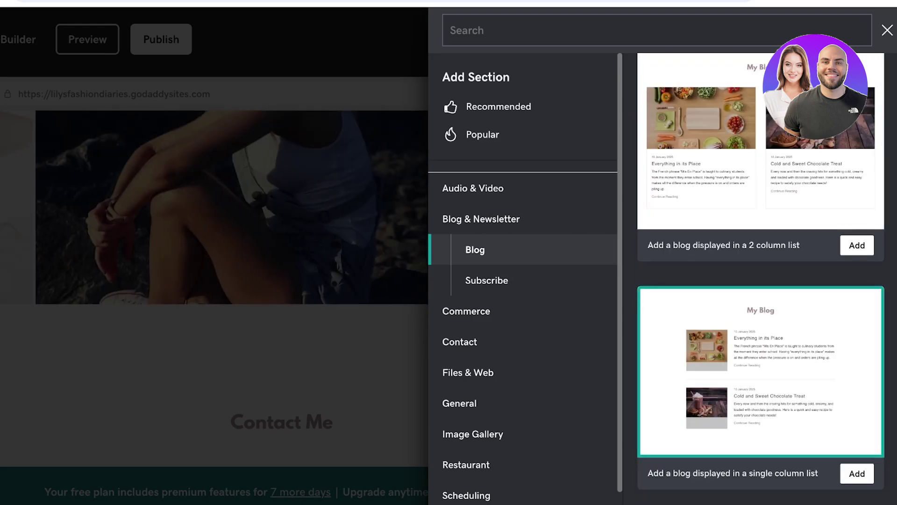
left_click(857, 473)
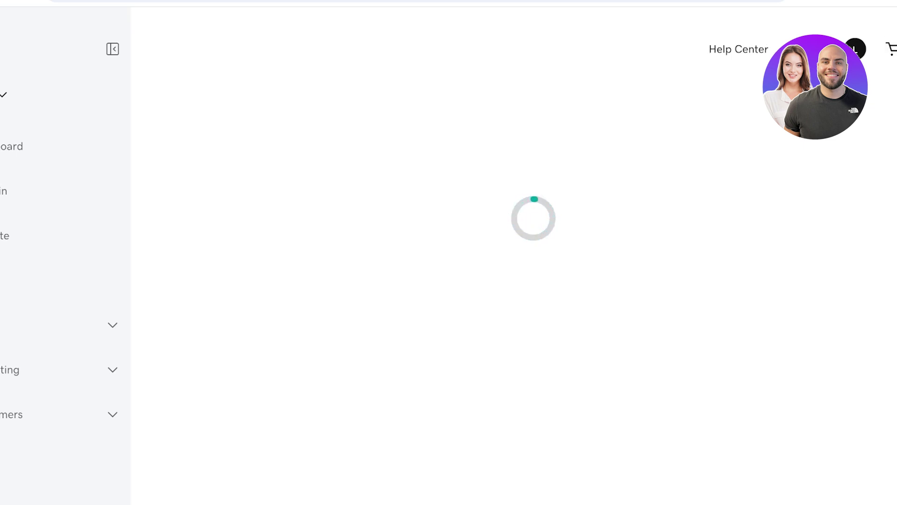
- Scroll the blog section settings toward the posts manager
scroll(405, 280, "down", 4)
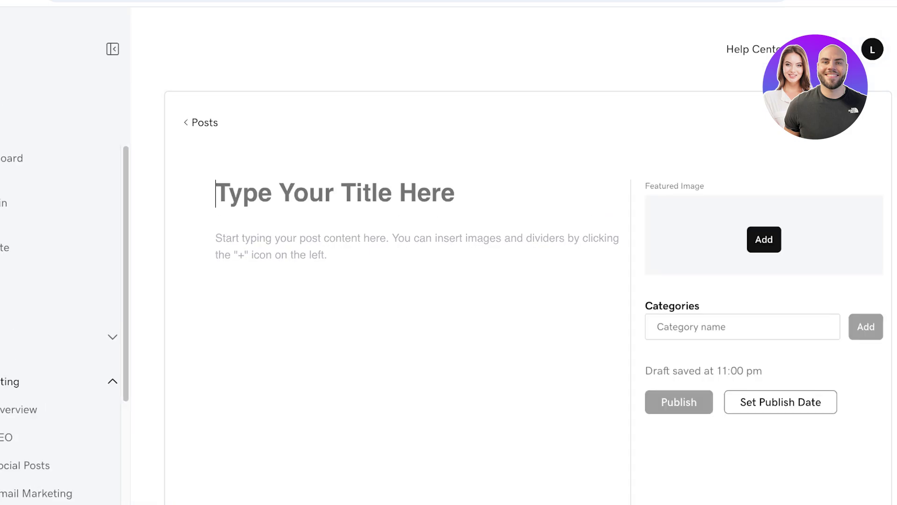
- Enter the post title 'Silver or Gold?' and body text 'What color should you be wearing?'
type("WHAT")
key("BackSpace")
key("BackSpace")
key("BackSpace")
key("BackSpace")
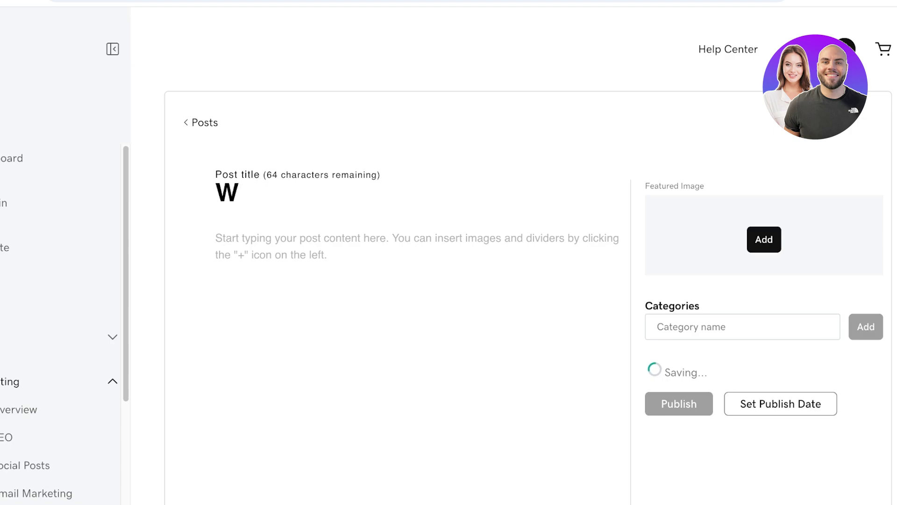
type("Silver ")
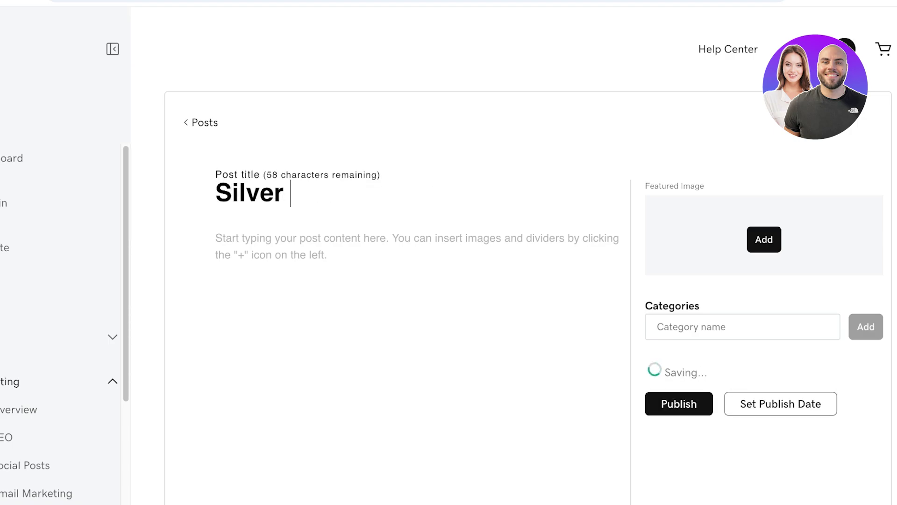
type("or Gold?")
key("Return")
type("Wha")
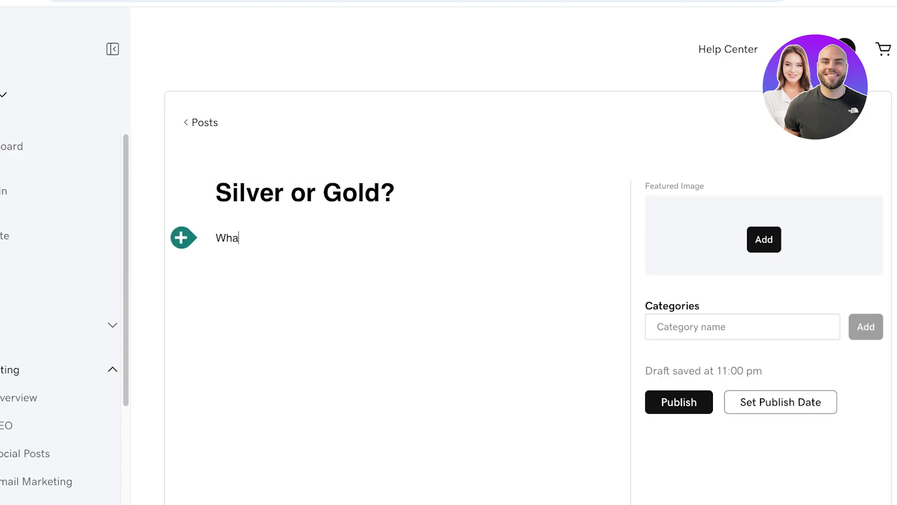
type("t color should you")
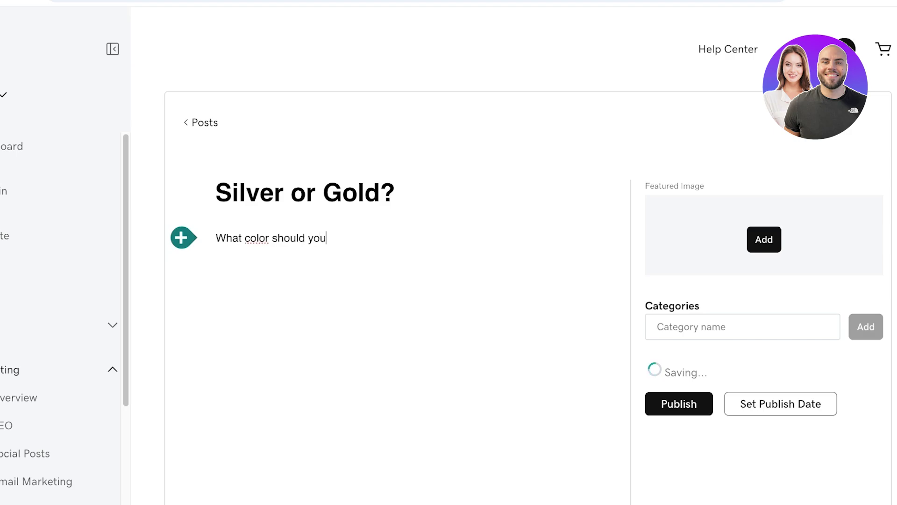
type(" be wearing?")
- Complete the title with 'The final battle for engagement rings!', publish the post, and return to the editor
left_click(399, 193)
type("E")
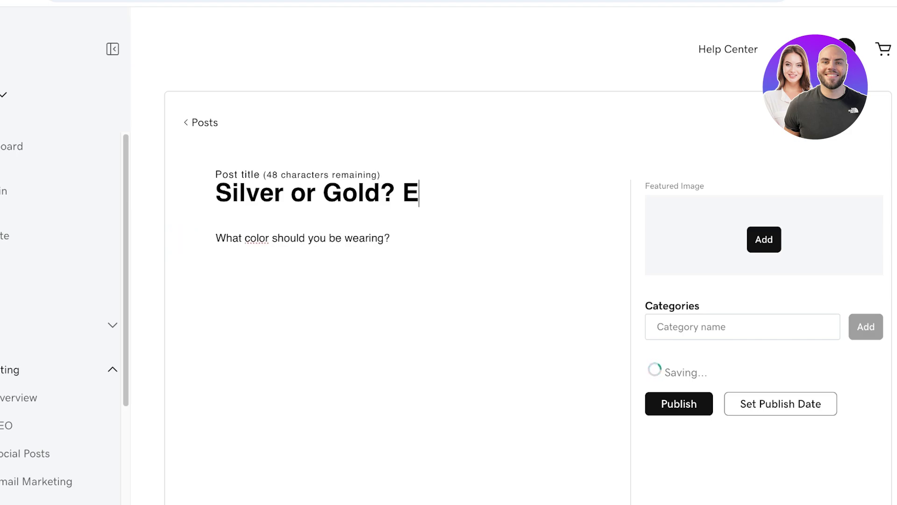
key("BackSpace")
key("BackSpace")
type("The ")
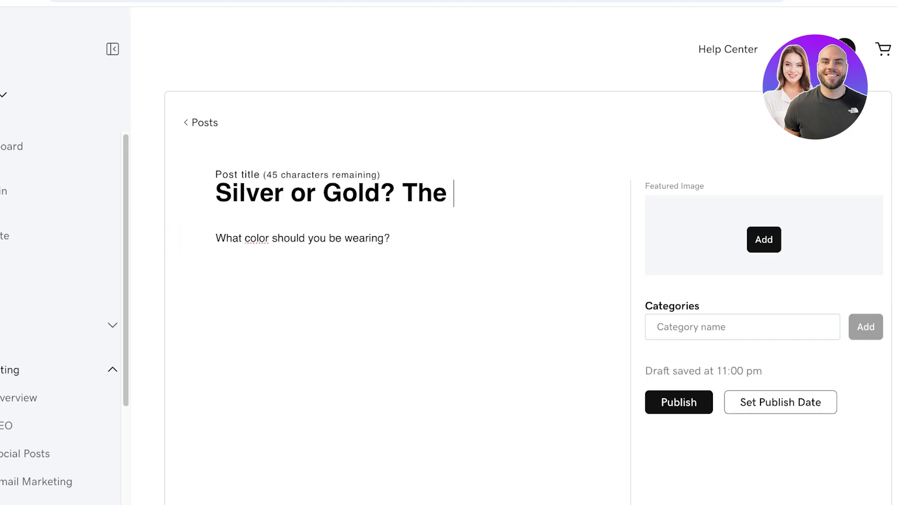
type("final battle for eng")
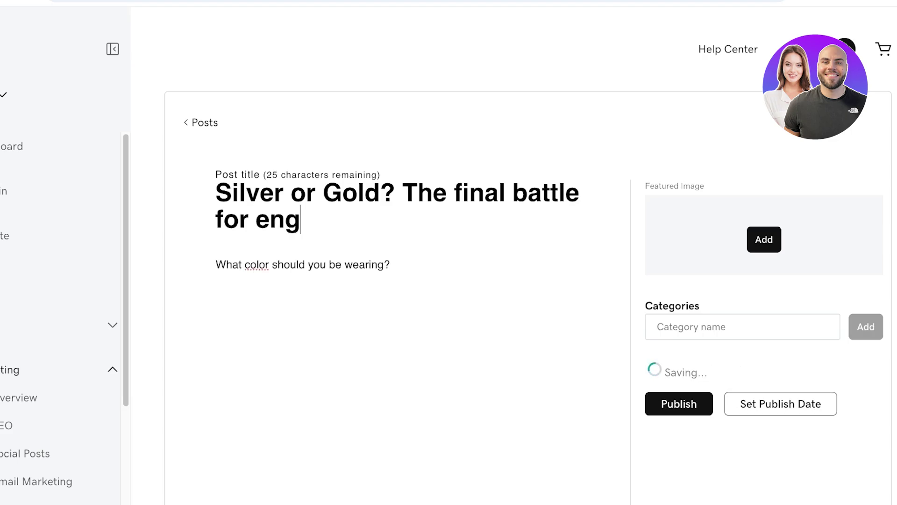
type("agement rings!")
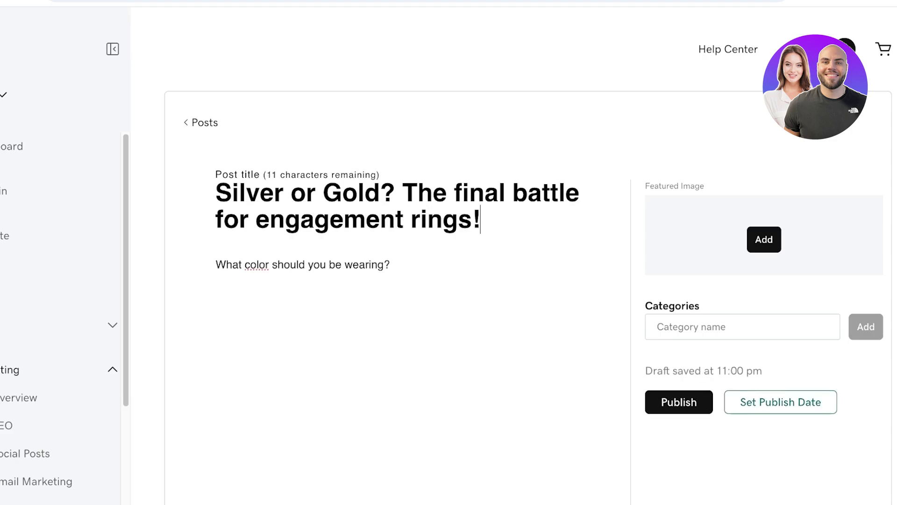
left_click(679, 402)
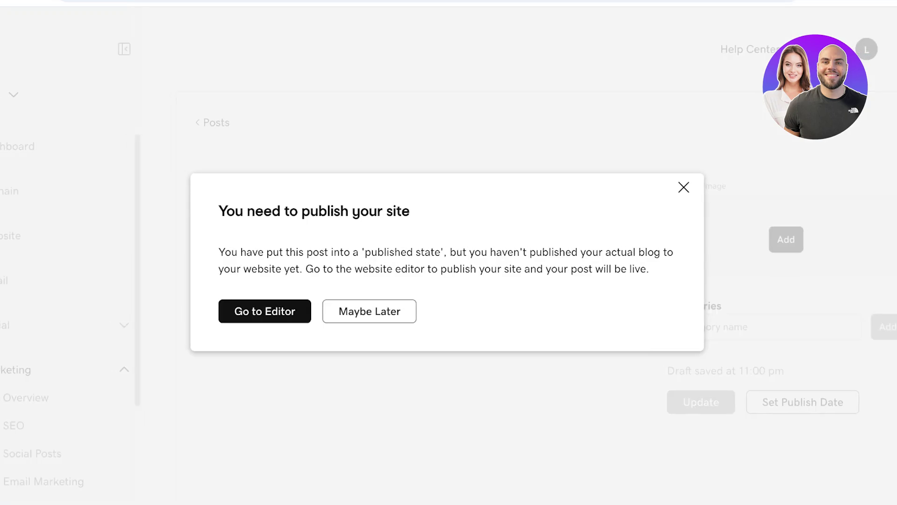
left_click(252, 311)
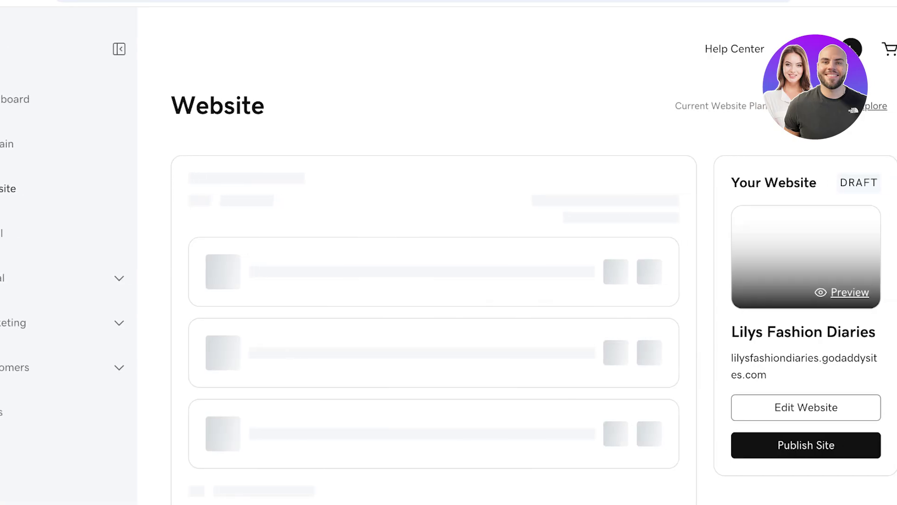
- Launch the Add your logo task from the dashboard's Next Steps list
scroll(417, 280, "down", 4)
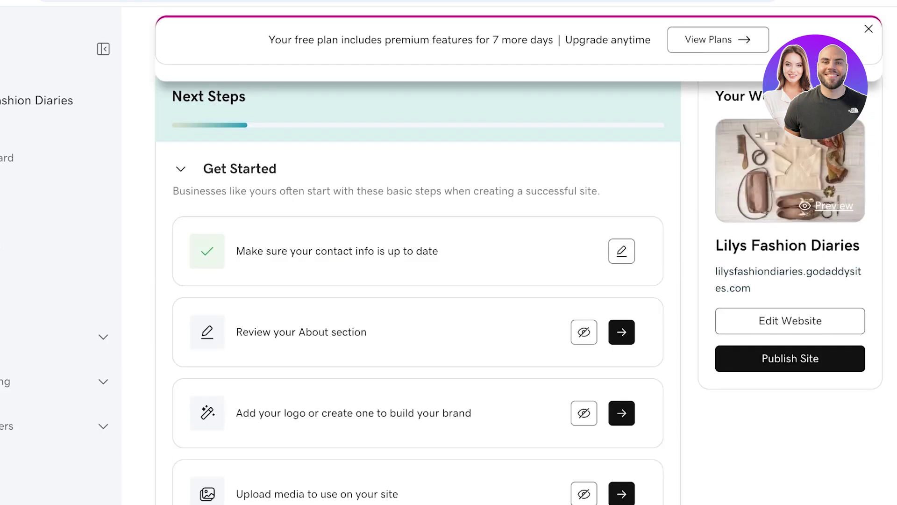
scroll(418, 281, "down", 3)
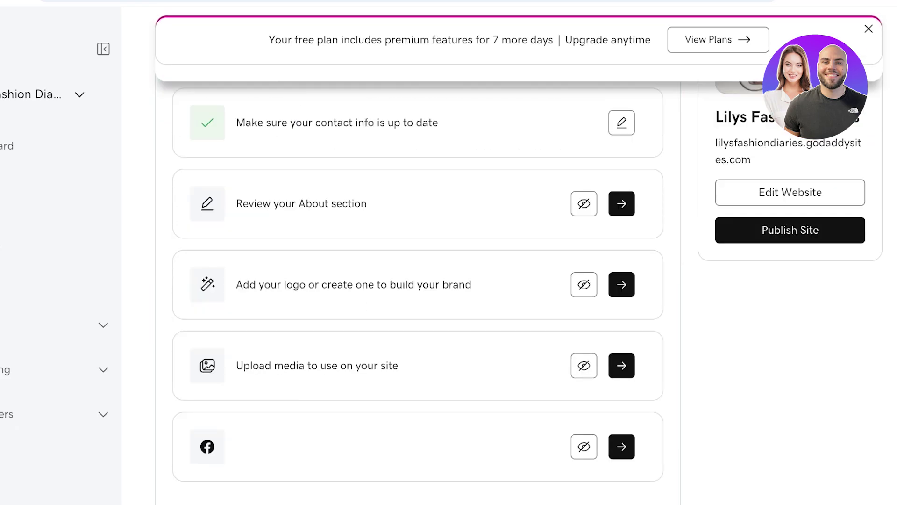
left_click(622, 284)
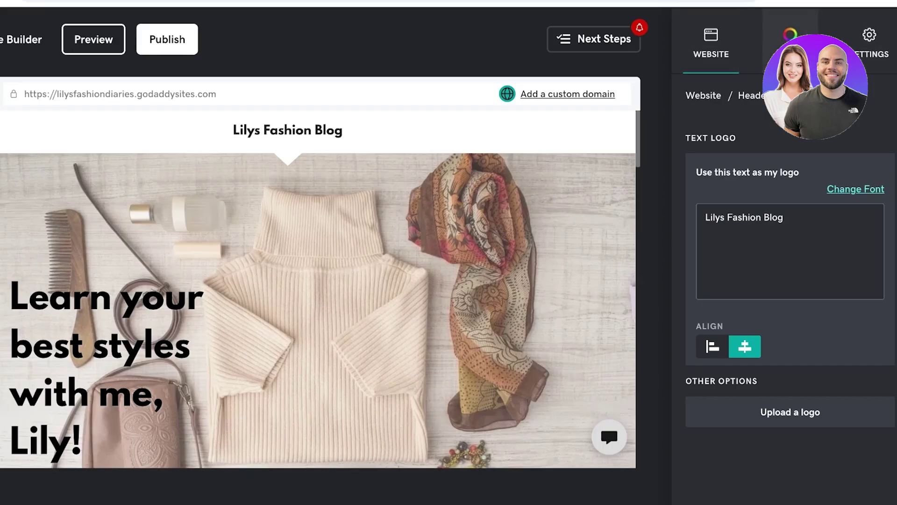
- Leave the header logo settings for the Website tab's navigation and shortcuts panel
scroll(317, 289, "down", 10)
scroll(318, 289, "down", 3)
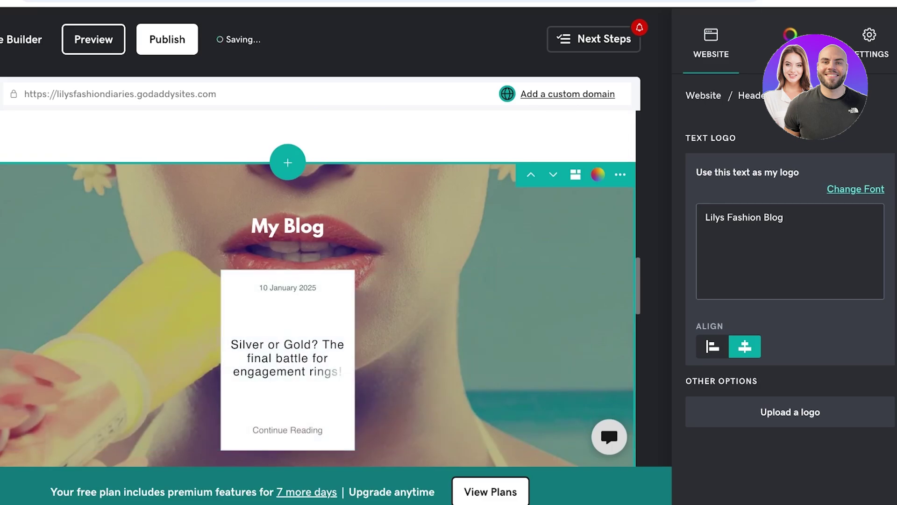
scroll(318, 288, "up", 3)
scroll(318, 288, "down", 3)
scroll(318, 288, "up", 5)
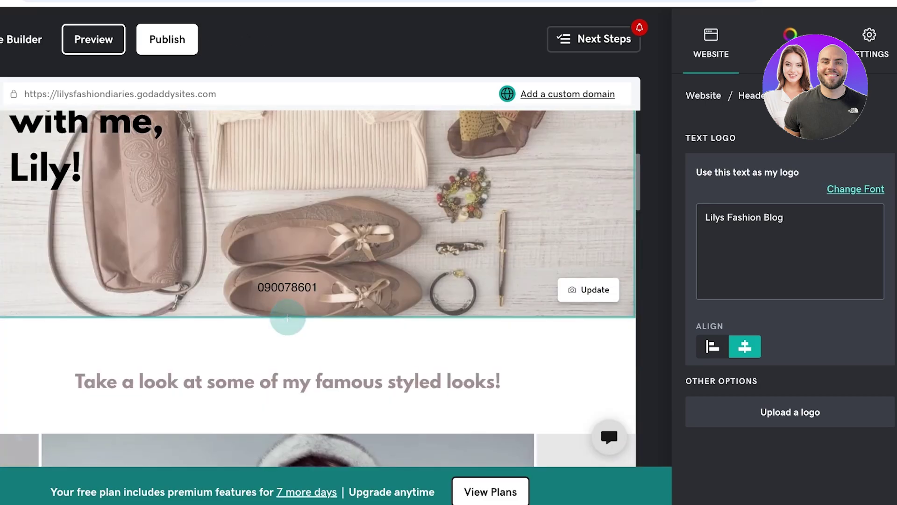
scroll(318, 289, "down", 3)
scroll(318, 288, "up", 10)
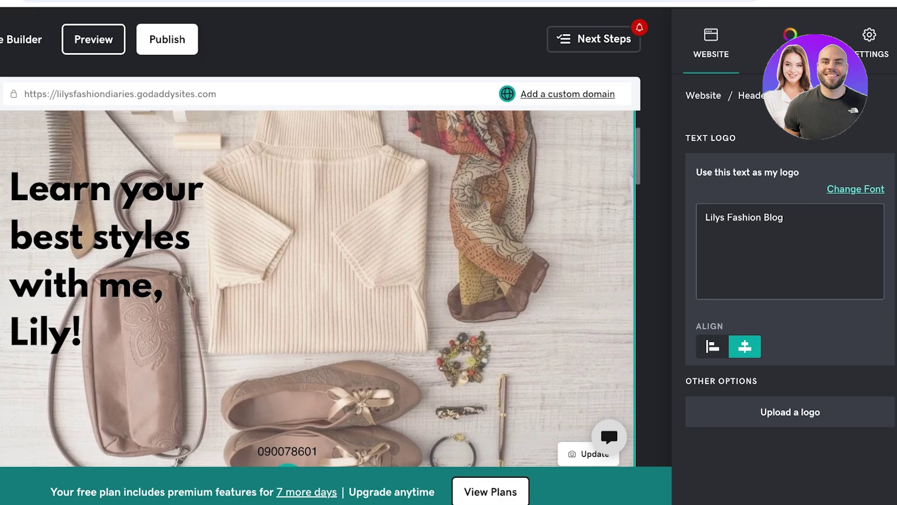
scroll(318, 289, "down", 10)
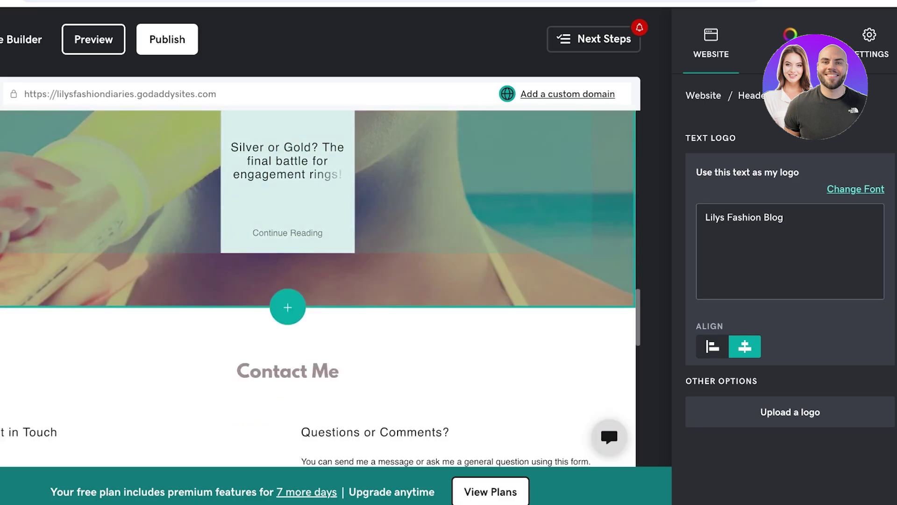
scroll(318, 288, "up", 3)
scroll(318, 288, "down", 1)
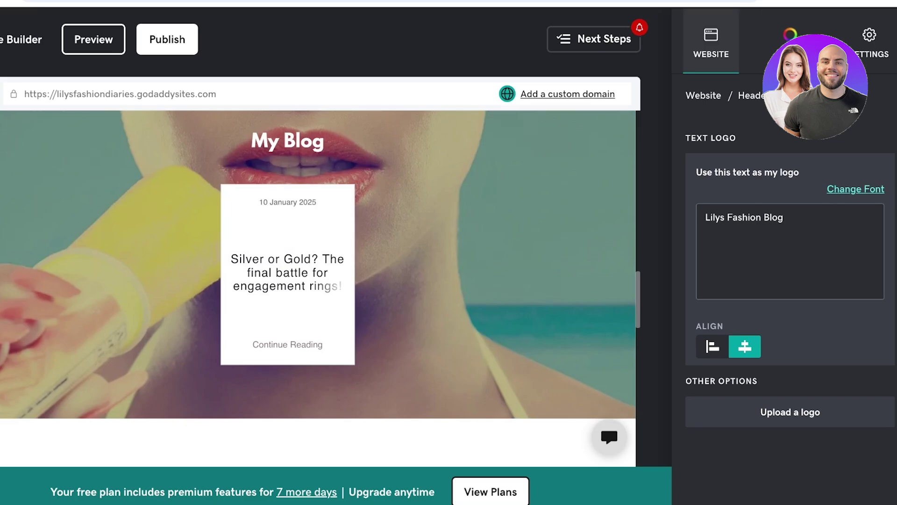
left_click(711, 45)
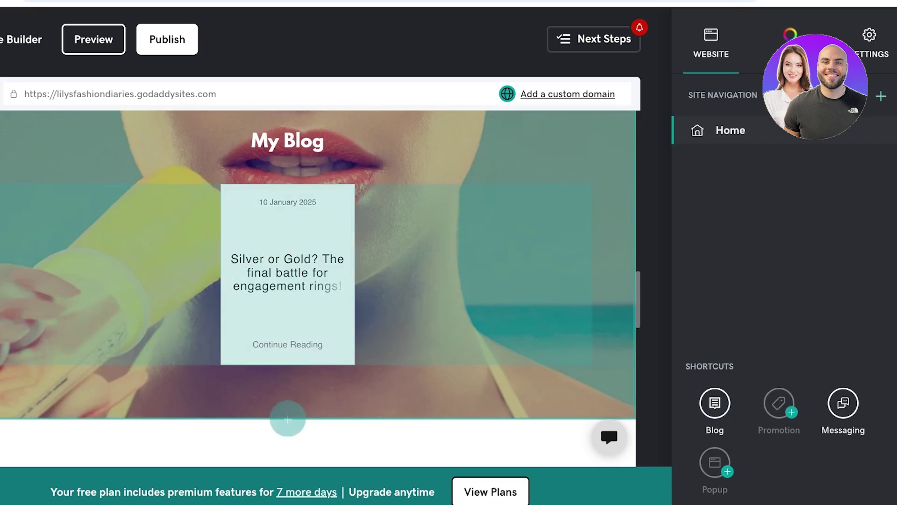
- Return to the page list, open the Blog shortcut, then open the Home page's gear menu
scroll(318, 289, "up", 5)
scroll(318, 288, "up", 2)
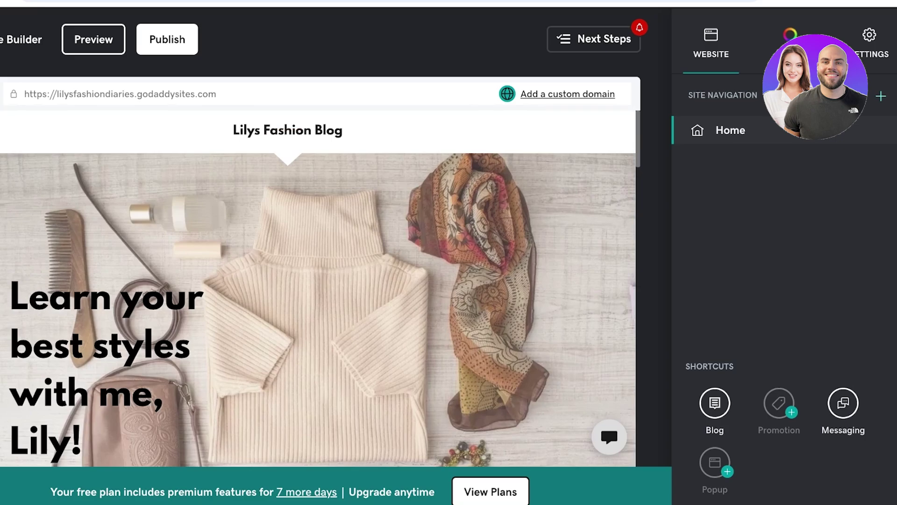
scroll(318, 289, "down", 10)
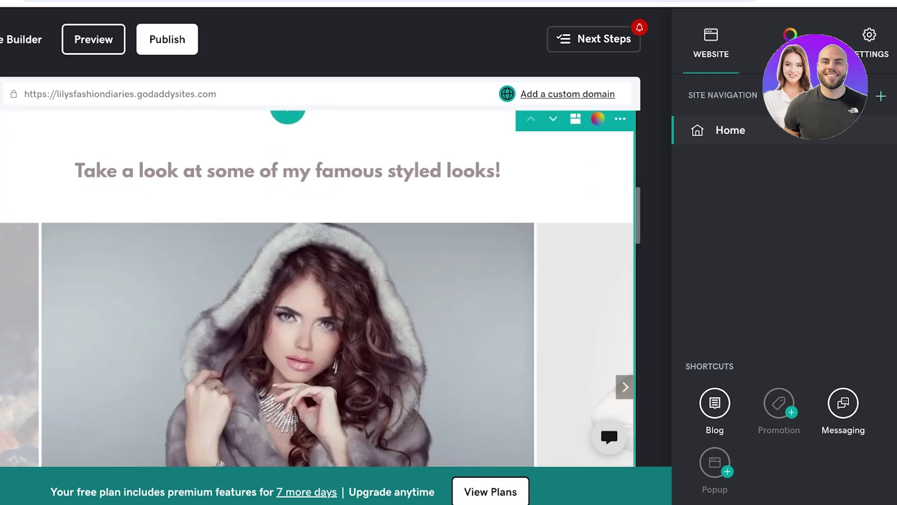
scroll(318, 288, "up", 5)
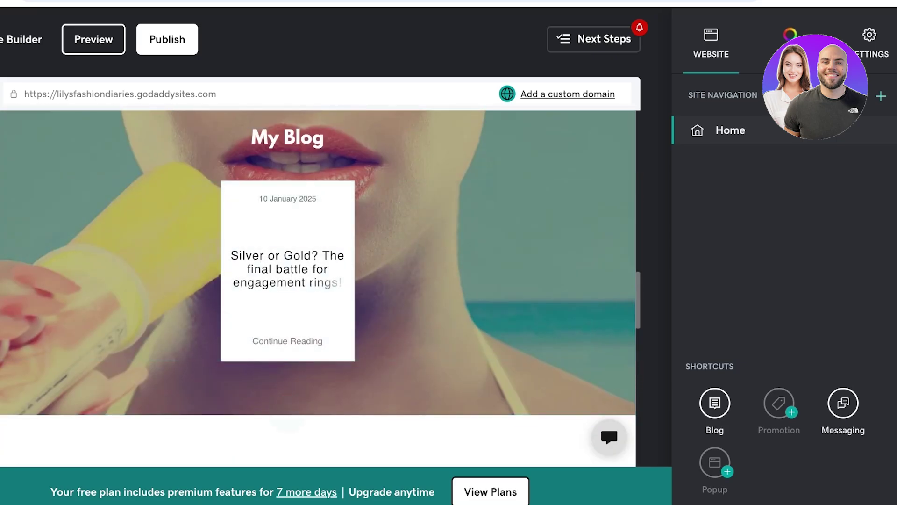
scroll(317, 288, "up", 10)
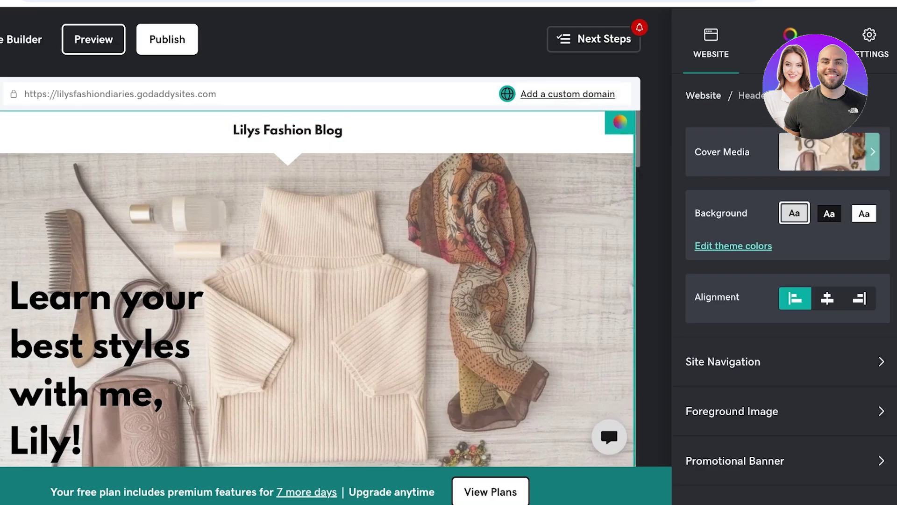
scroll(788, 280, "down", 5)
scroll(788, 281, "up", 5)
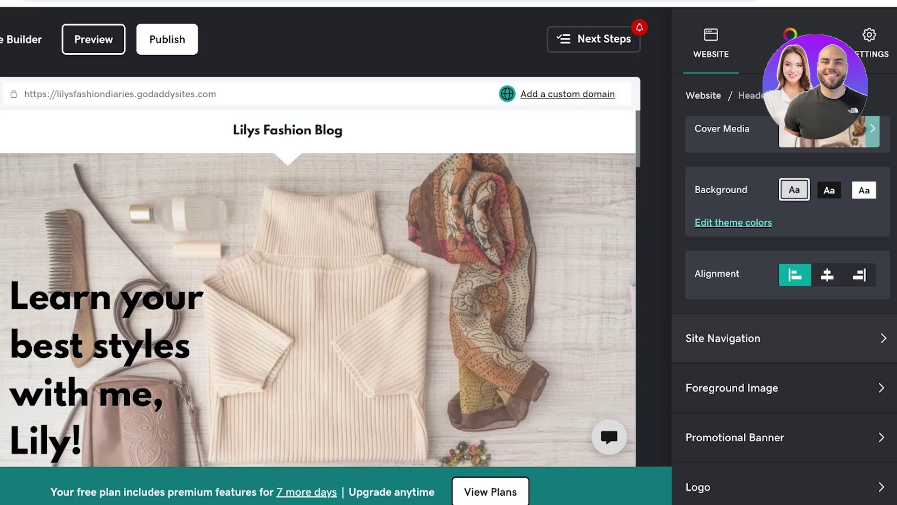
left_click(881, 337)
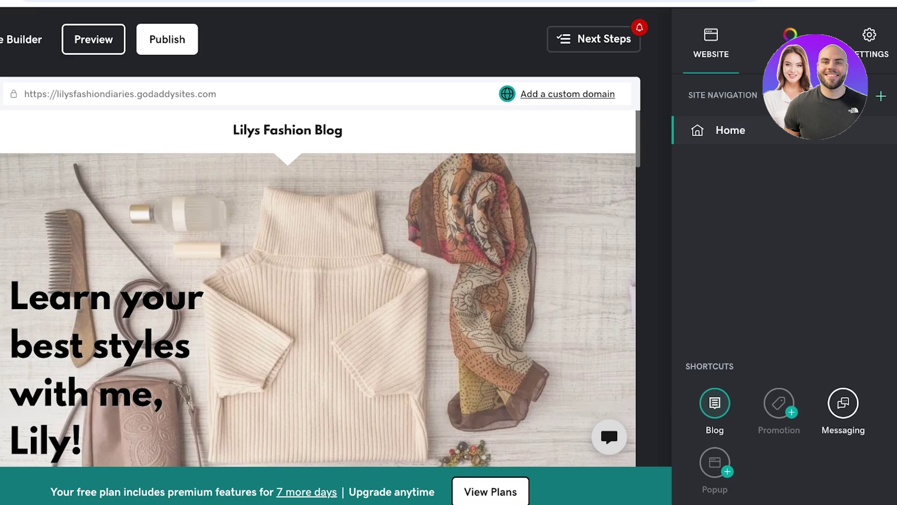
left_click(715, 403)
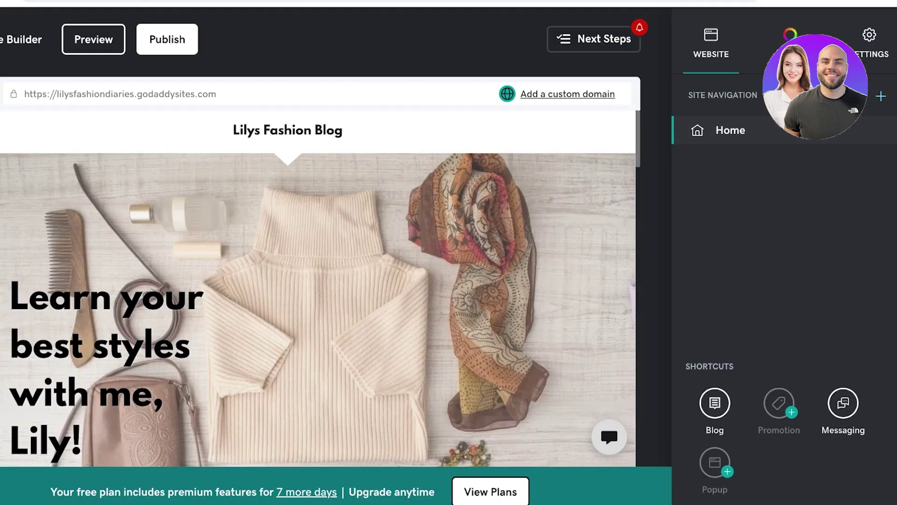
left_click(885, 129)
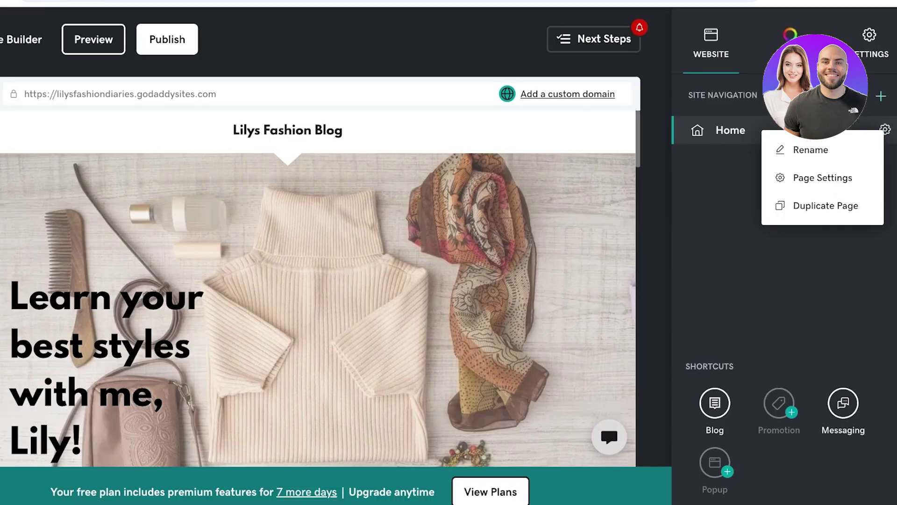
scroll(318, 287, "down", 15)
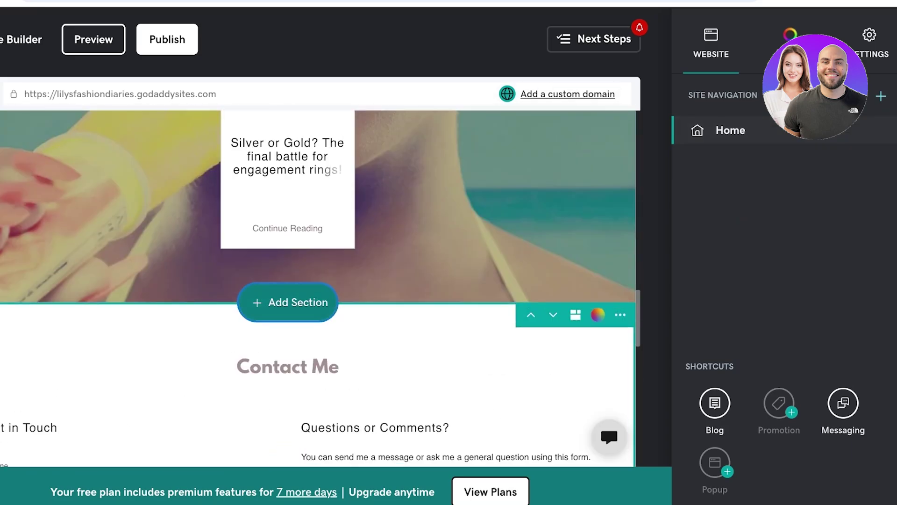
left_click(288, 303)
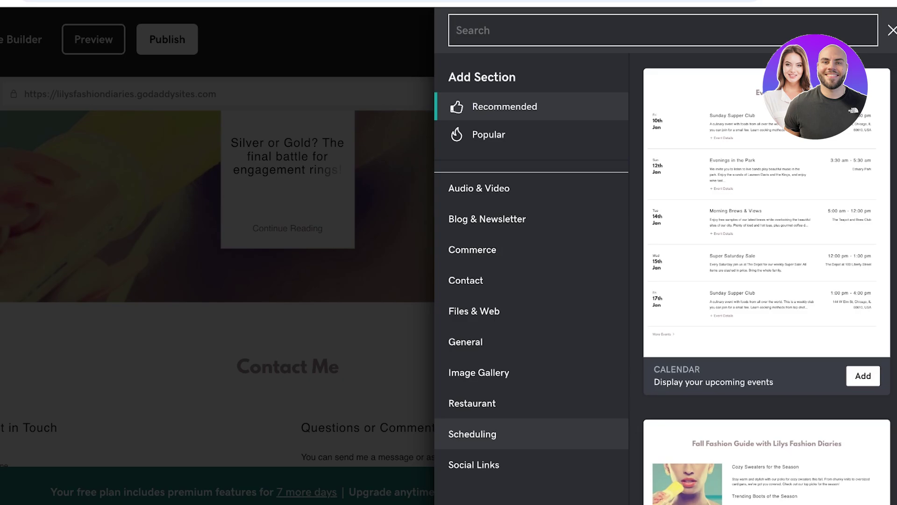
left_click(472, 249)
left_click(526, 280)
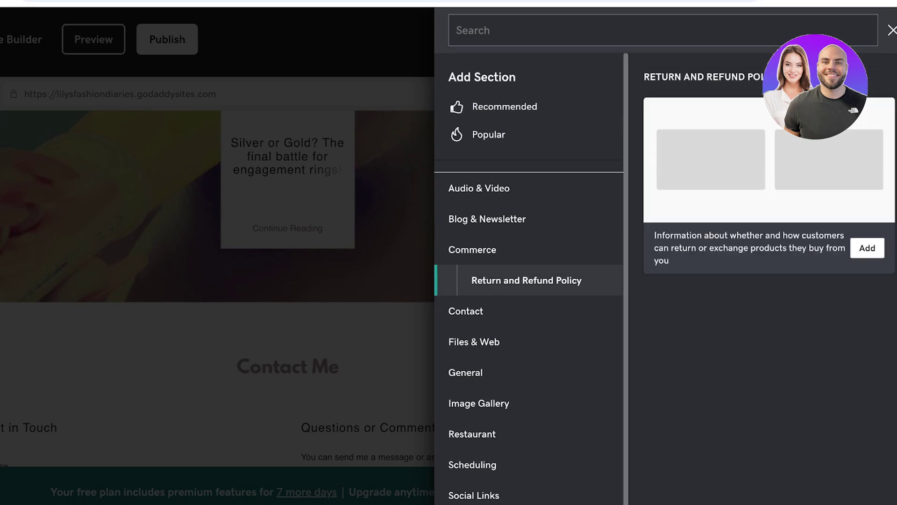
left_click(472, 464)
left_click(474, 489)
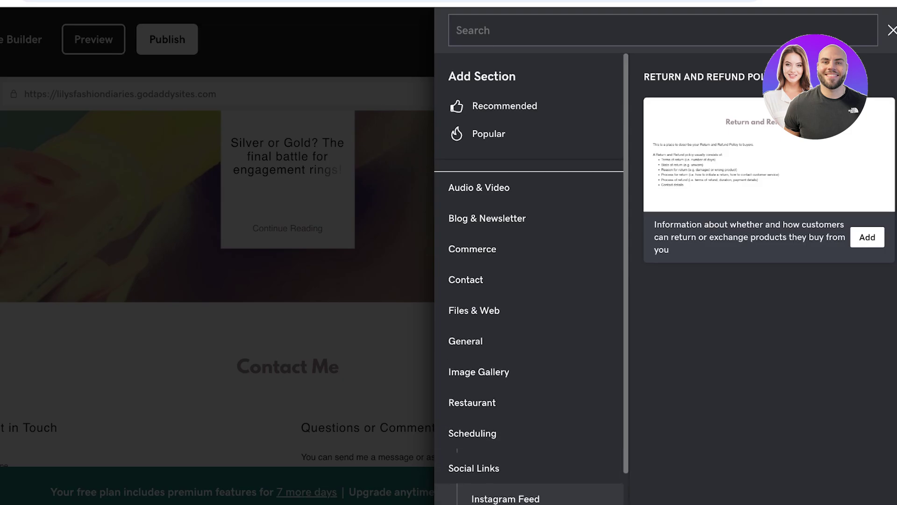
scroll(472, 371, "down", 1)
left_click(472, 372)
left_click(491, 464)
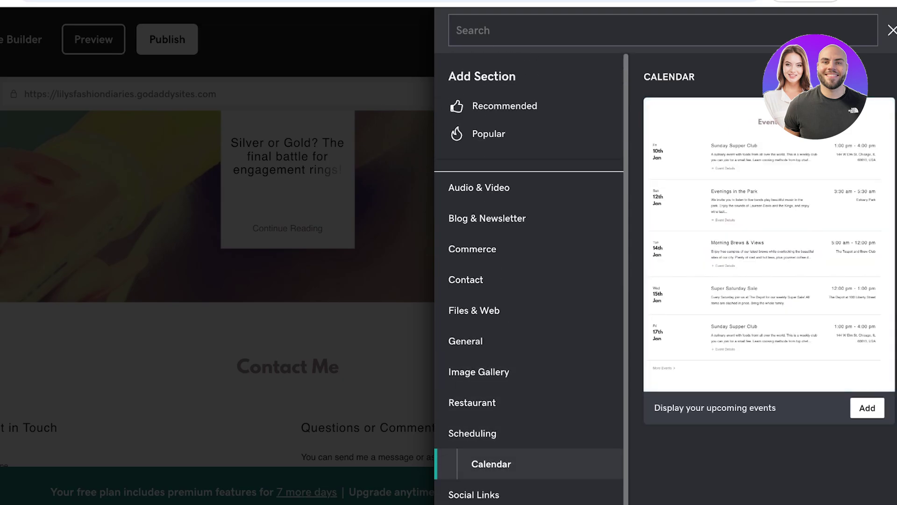
key("Escape")
scroll(318, 280, "up", 15)
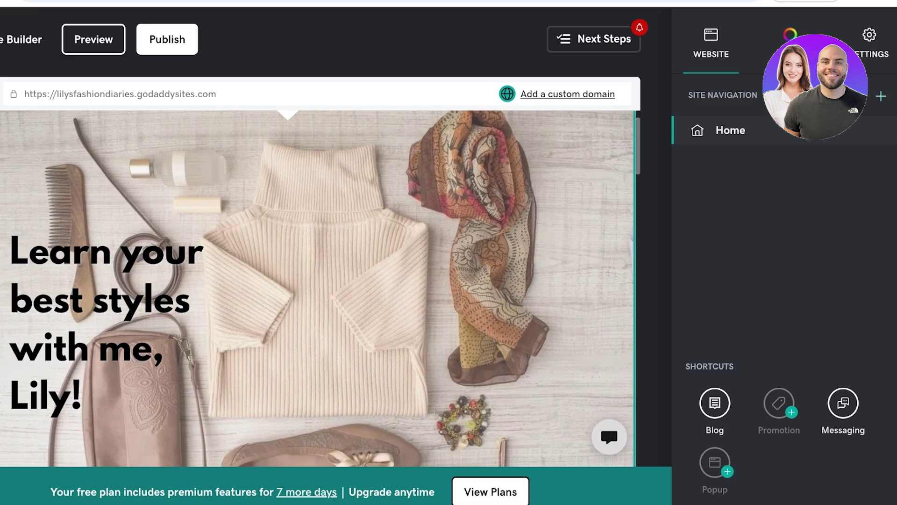
- Open Messaging settings, check the Send Message To address, then switch to Theme options
left_click(843, 403)
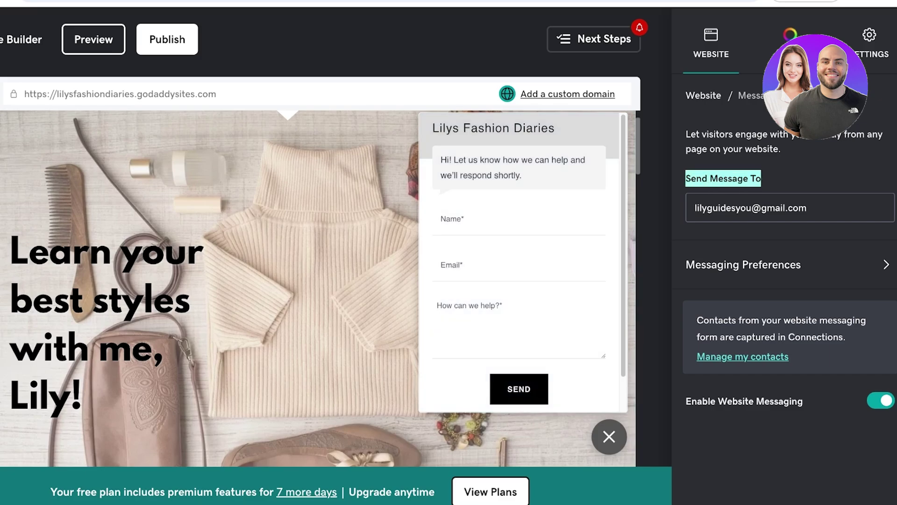
left_click(807, 207)
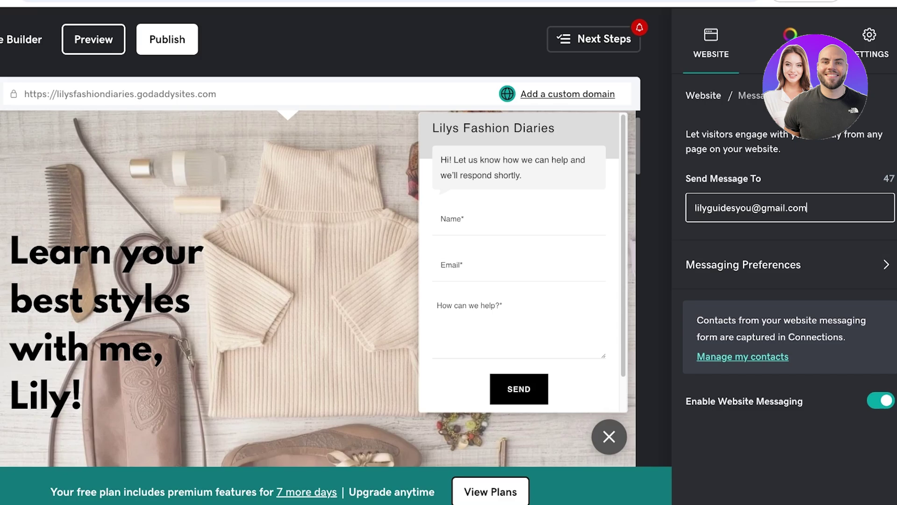
left_click(791, 45)
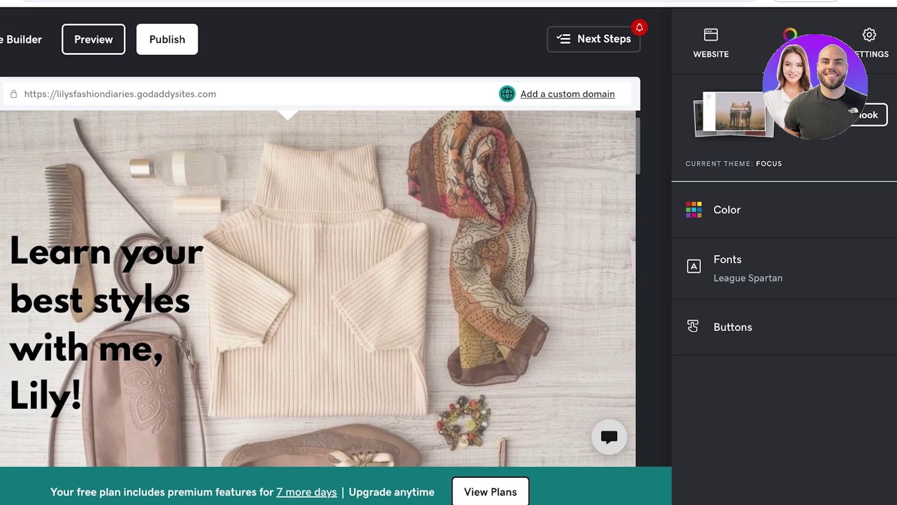
- Preview the site in mobile and desktop views, then return to Edit Site
left_click(870, 45)
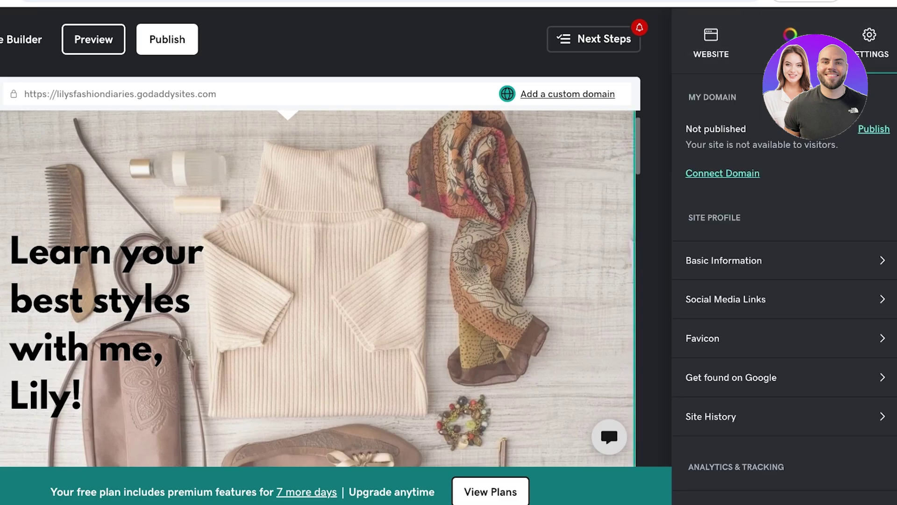
left_click(94, 39)
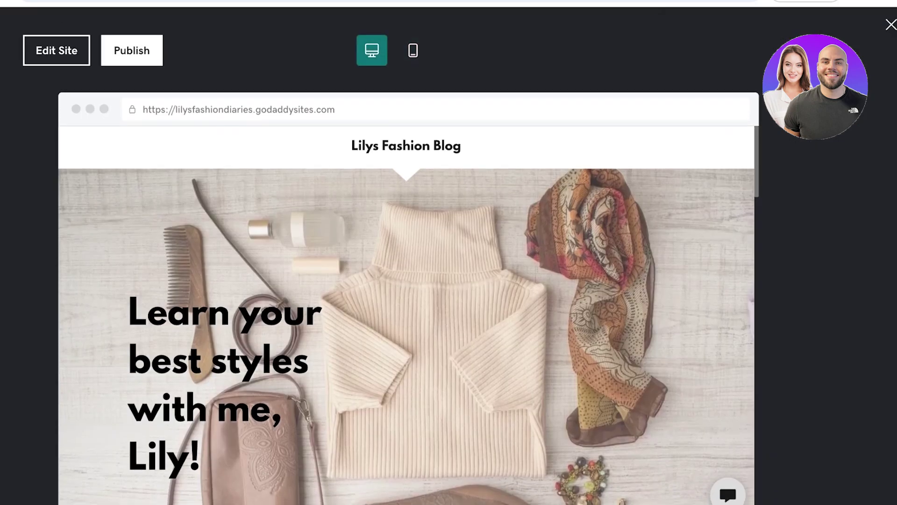
scroll(406, 327, "down", 20)
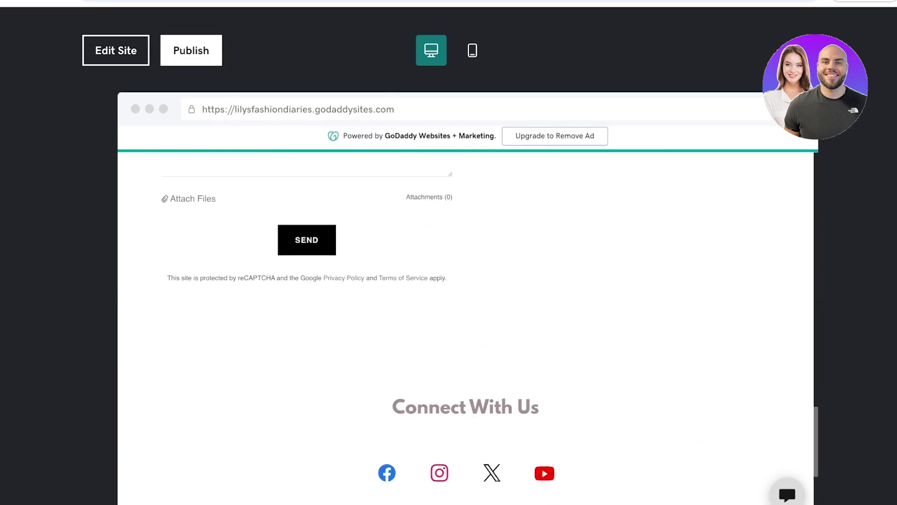
left_click(472, 50)
scroll(450, 327, "down", 10)
scroll(450, 327, "up", 10)
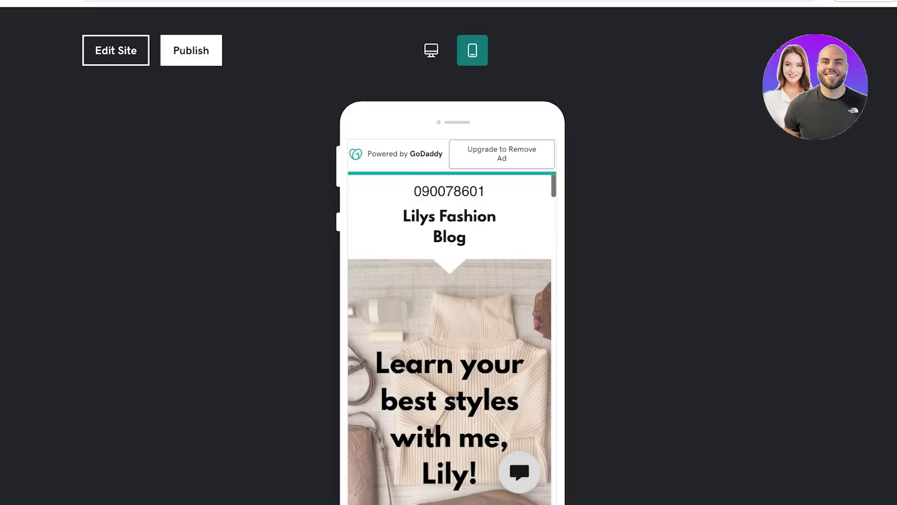
left_click(431, 50)
scroll(467, 299, "down", 5)
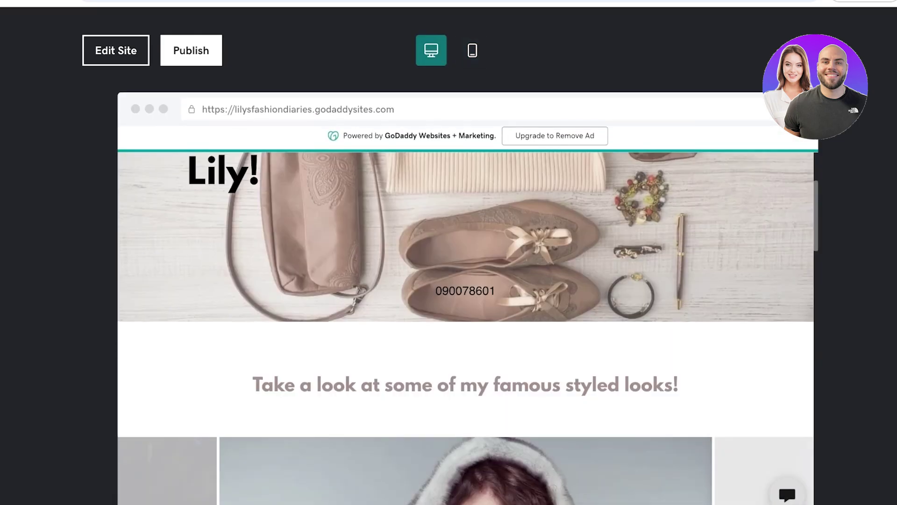
left_click(116, 50)
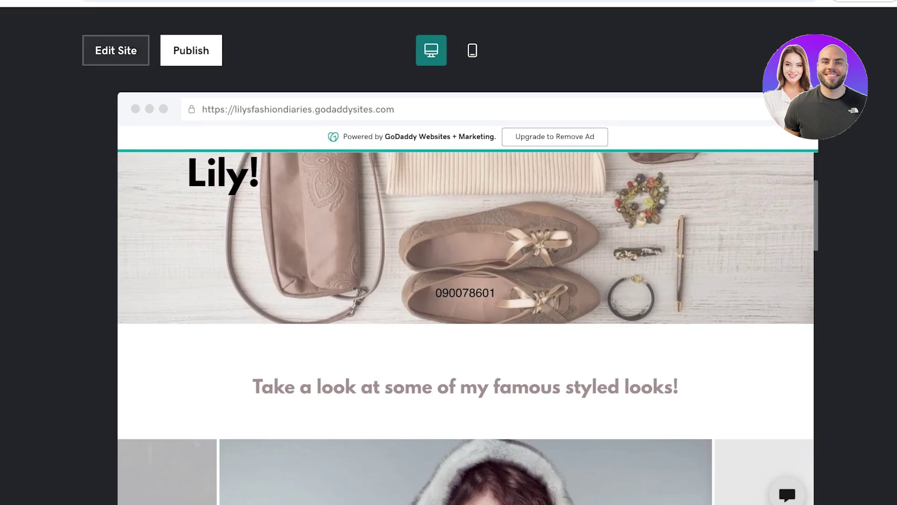
- Select the cover's phone number, then publish the Lilys Fashion Blog site
scroll(348, 281, "down", 2)
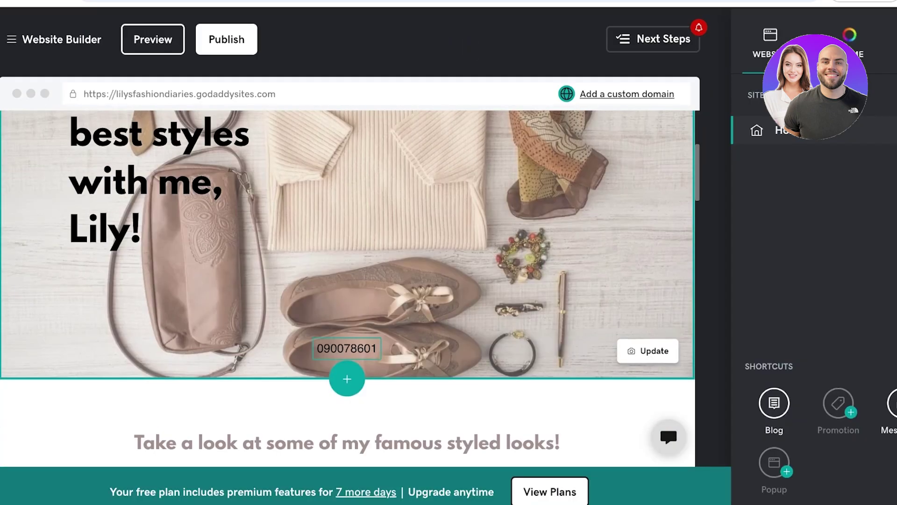
left_click(347, 348)
double_click(347, 348)
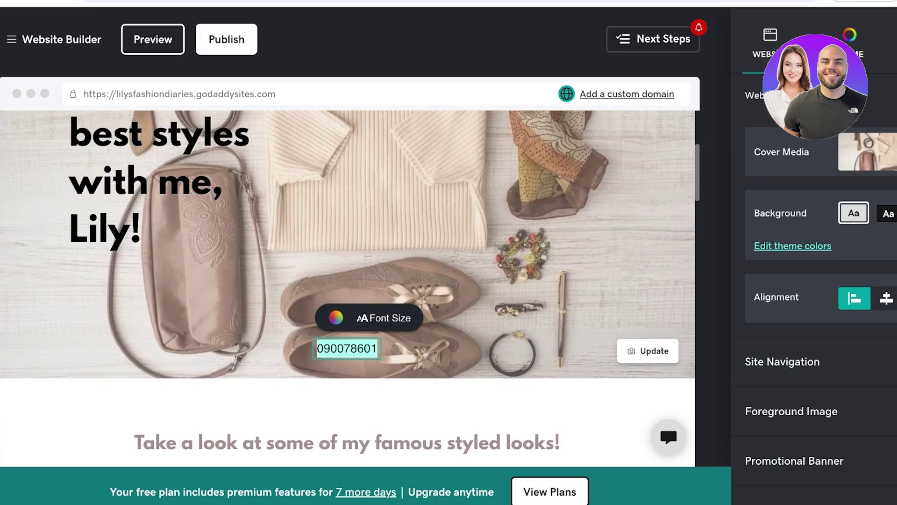
scroll(348, 289, "up", 4)
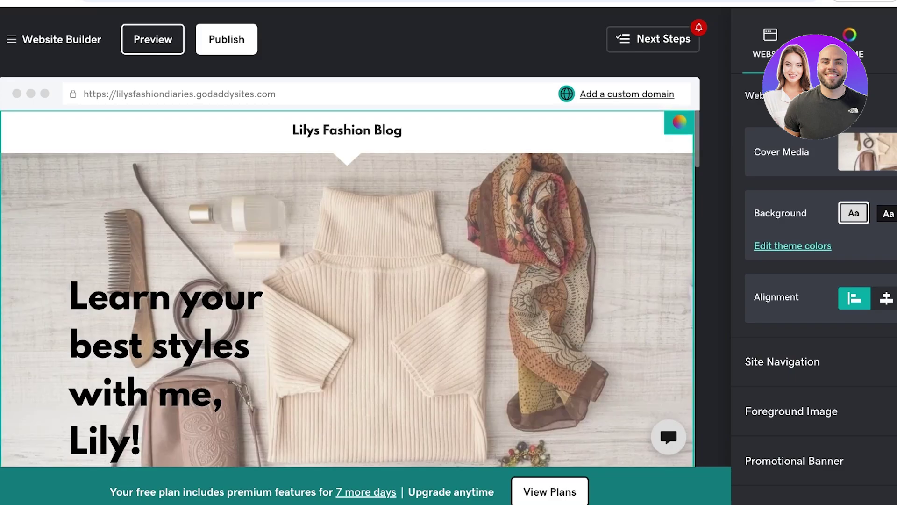
scroll(818, 281, "down", 6)
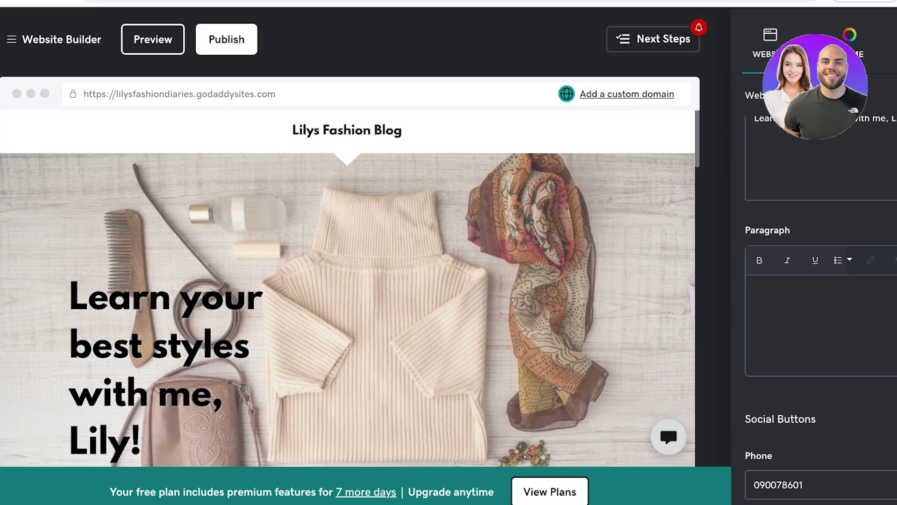
left_click(227, 40)
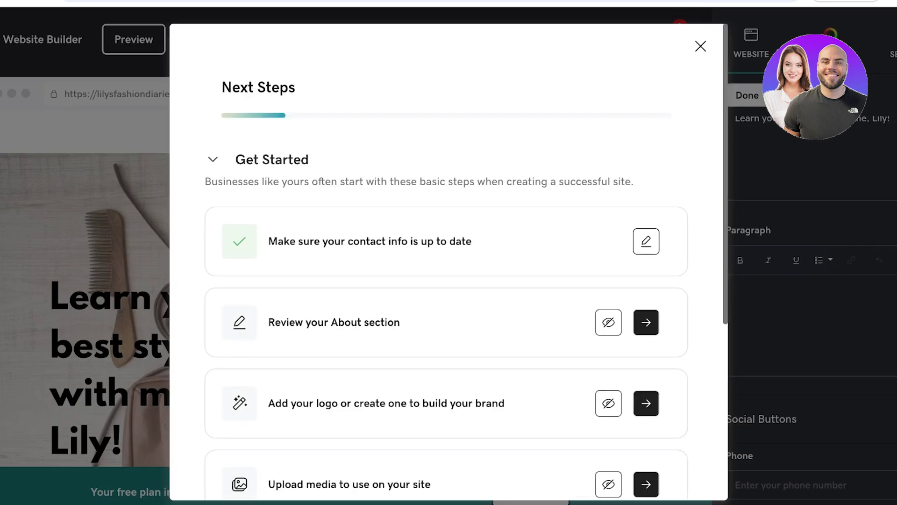
- Expand the Improve Your Site, Grow Your Audience and Explore New Tools groups, then close the checklist
scroll(447, 262, "down", 3)
scroll(446, 262, "down", 1)
scroll(446, 262, "up", 3)
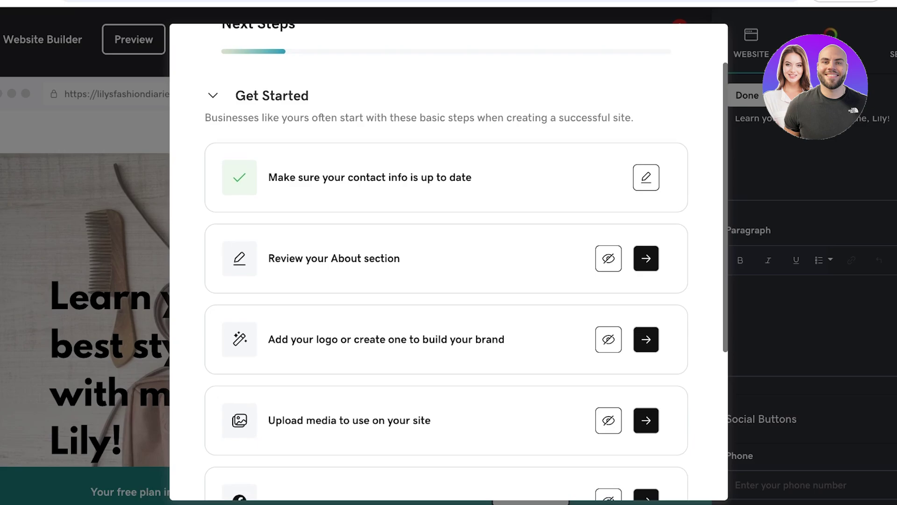
scroll(447, 262, "down", 4)
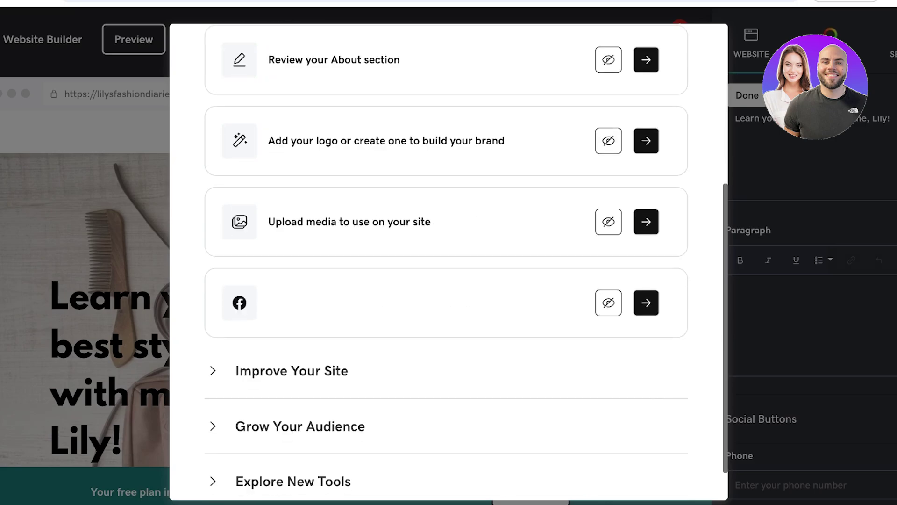
scroll(446, 262, "down", 1)
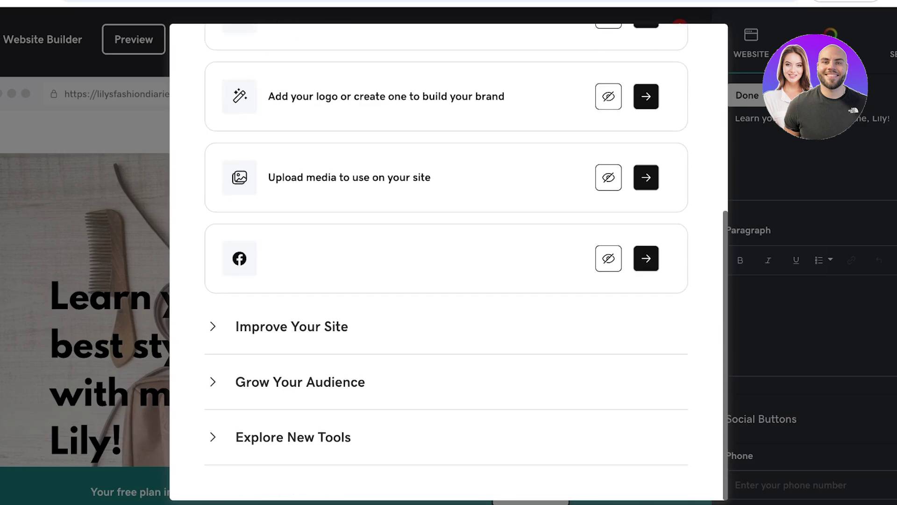
left_click(292, 325)
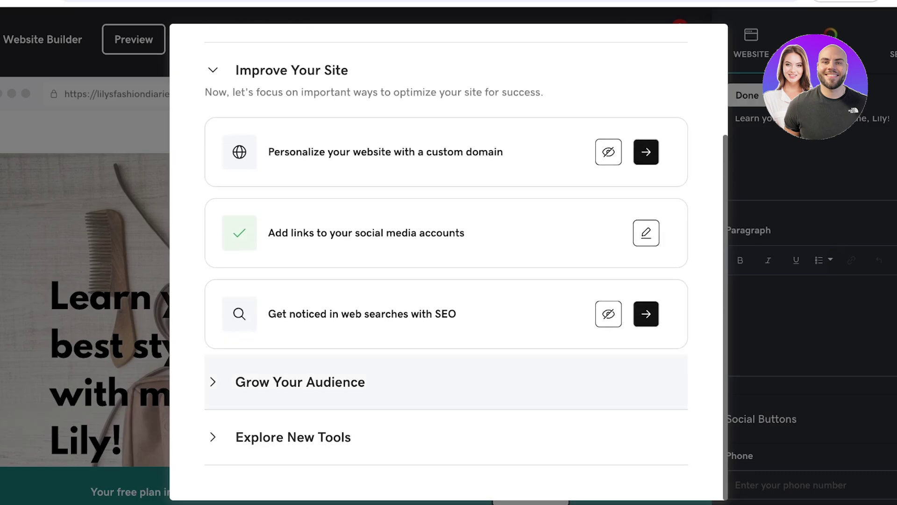
left_click(300, 381)
left_click(293, 435)
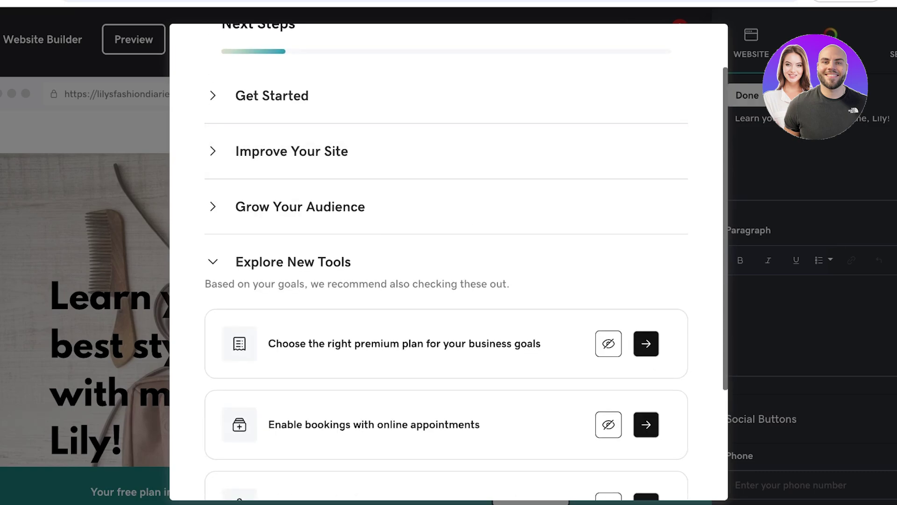
scroll(467, 263, "up", 2)
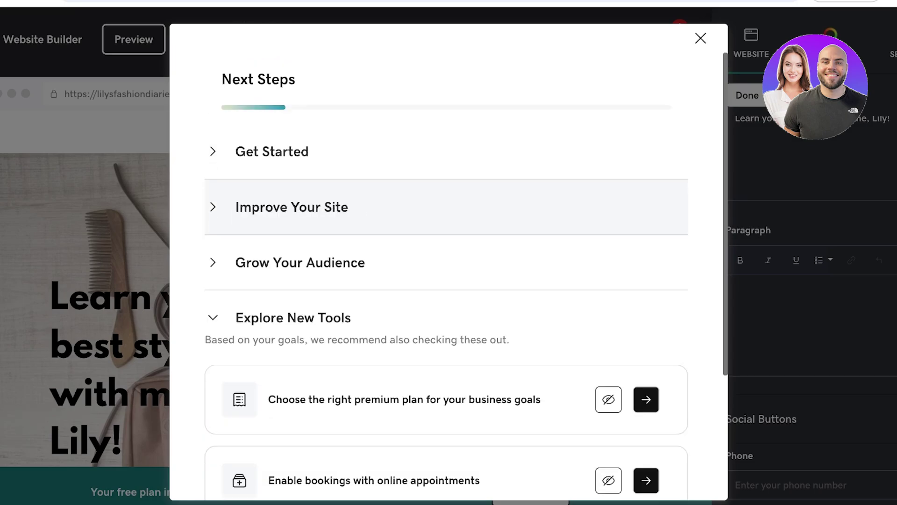
key("Escape")
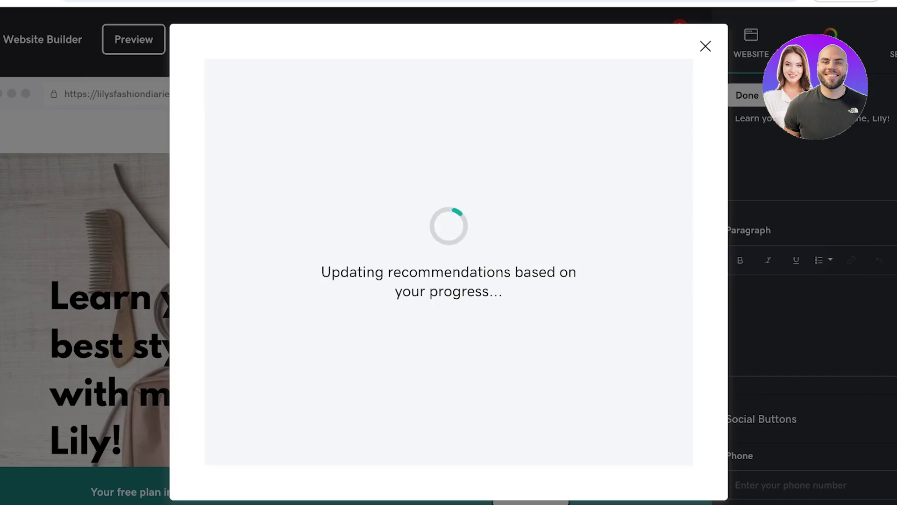
- Dismiss the reopened Next Steps checklist and open the hamburger navigation drawer
scroll(446, 266, "down", 1)
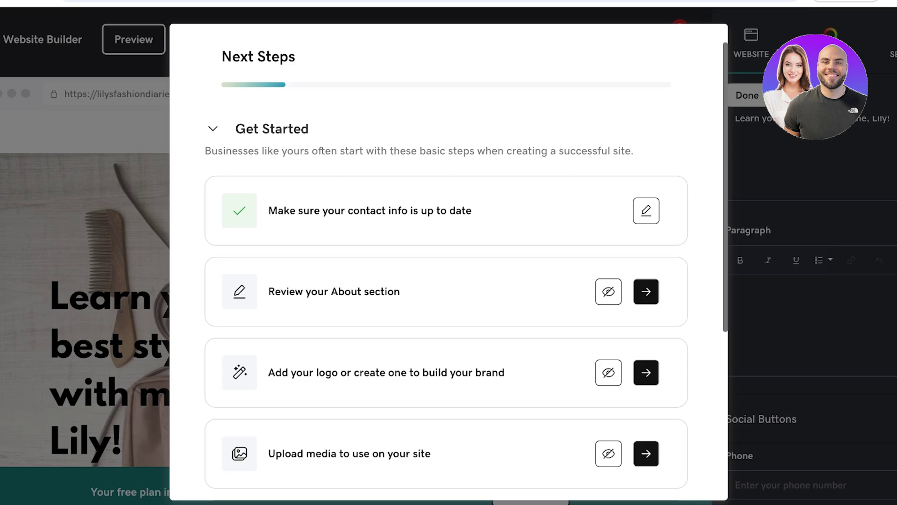
scroll(446, 266, "up", 1)
key("Escape")
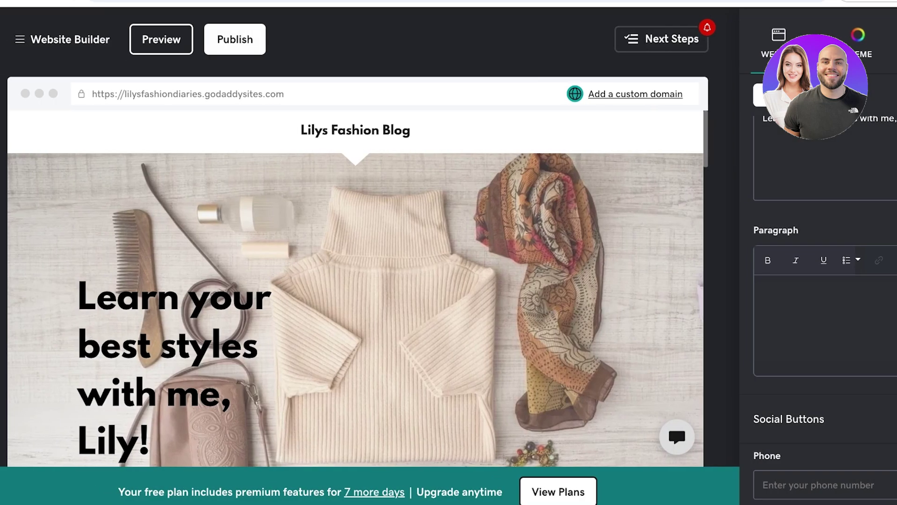
left_click(2, 39)
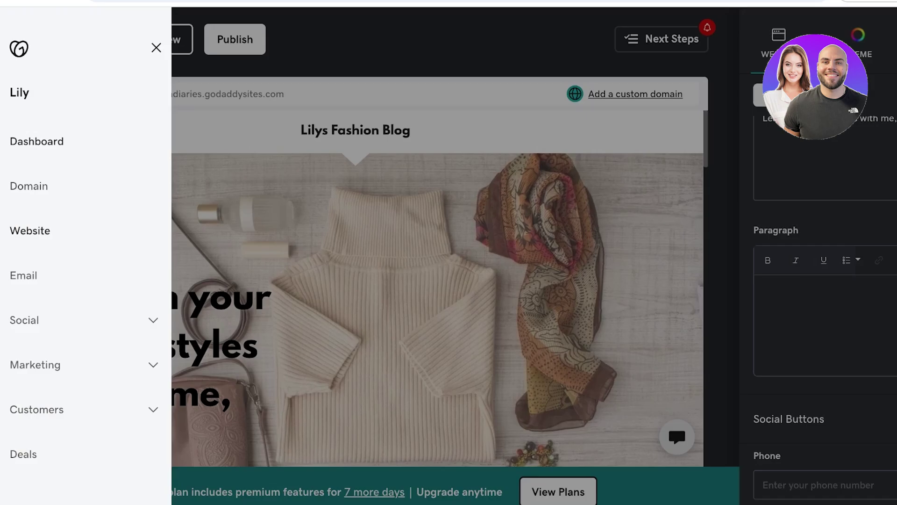
- Return to the account dashboard and show the Website setup tasks
left_click(30, 231)
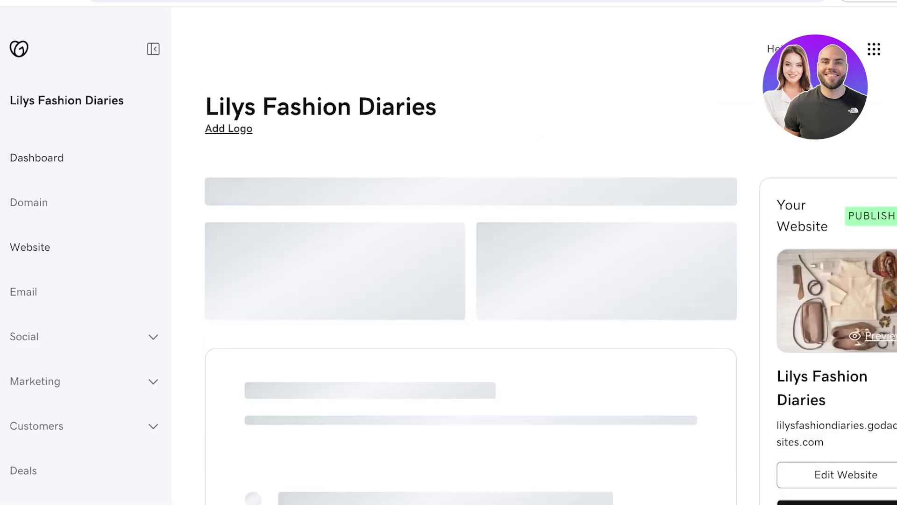
scroll(468, 281, "down", 3)
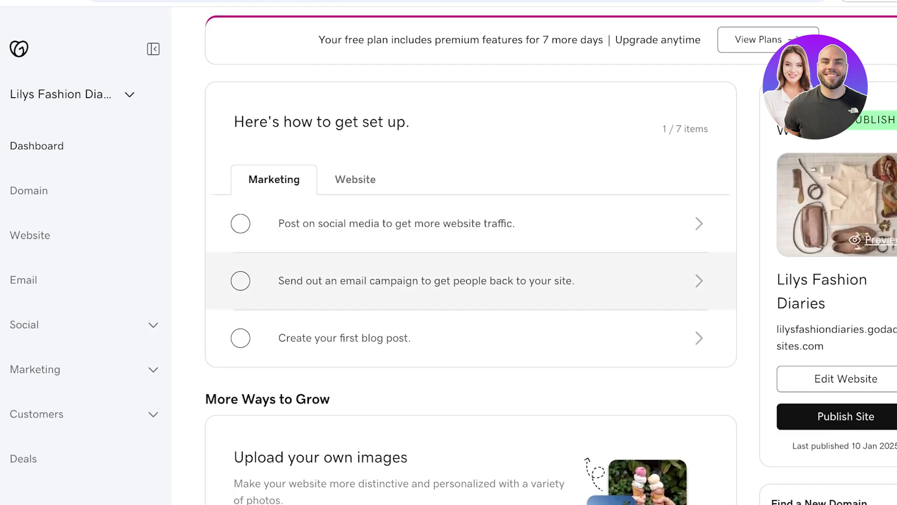
left_click(355, 179)
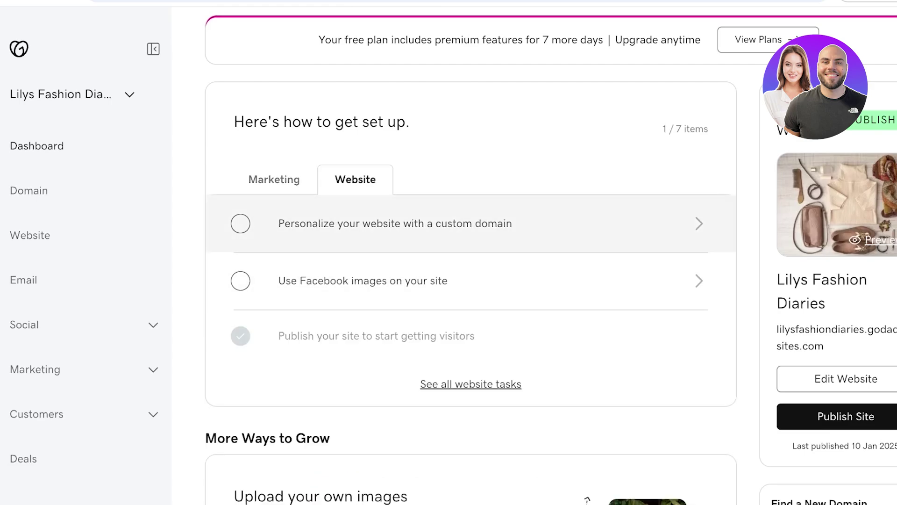
- Open the Domain page, which reports no domains in the workspace
scroll(467, 225, "down", 7)
scroll(468, 281, "up", 6)
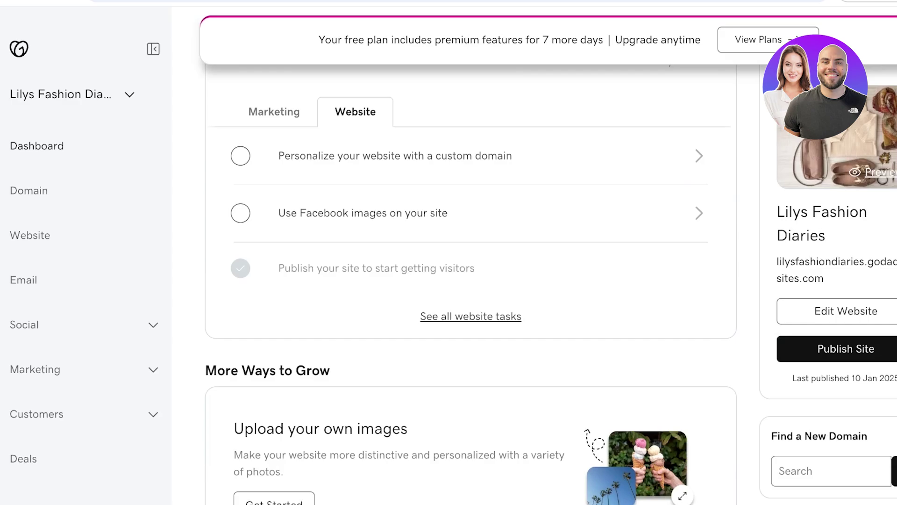
left_click(29, 191)
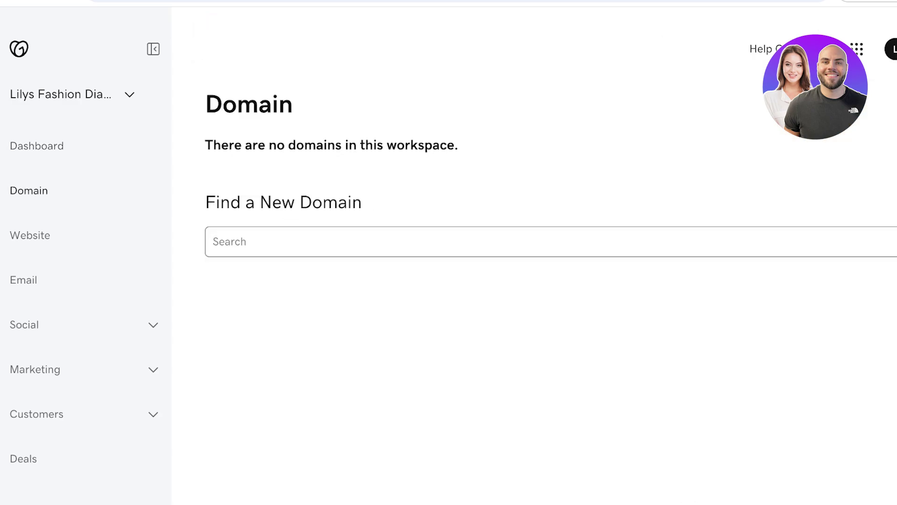
- Search for 'lilys fashion diaries', finding lilysfashiondiaries.com available at $0.01
type("lilys fashion diarie")
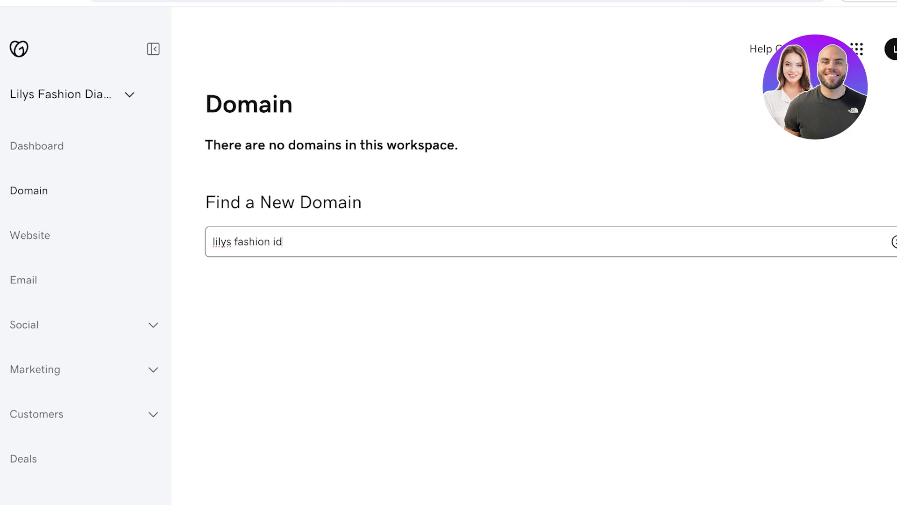
type("s")
key("Return")
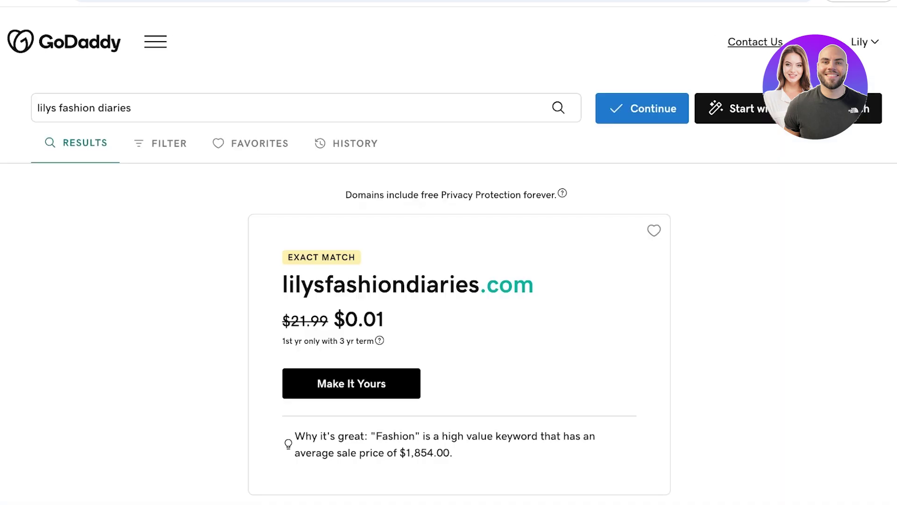
- Highlight lilysfashiondiaries.com and scroll down through the other available domain options
scroll(449, 280, "down", 2)
left_click_drag(282, 174, 535, 174)
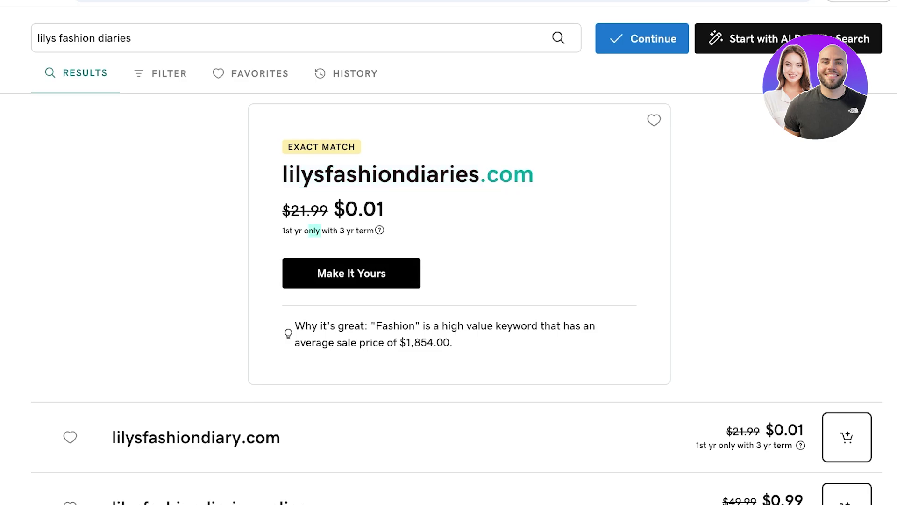
scroll(449, 299, "down", 5)
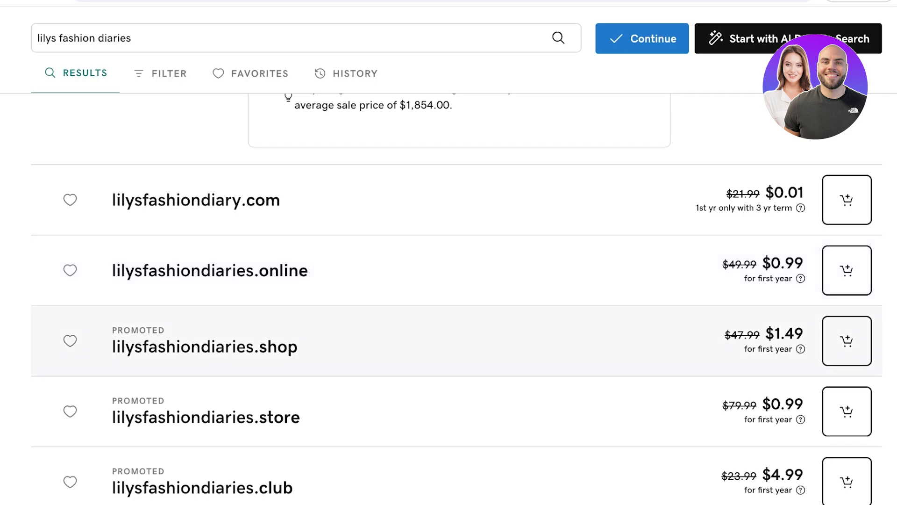
scroll(449, 327, "down", 2)
scroll(448, 328, "down", 5)
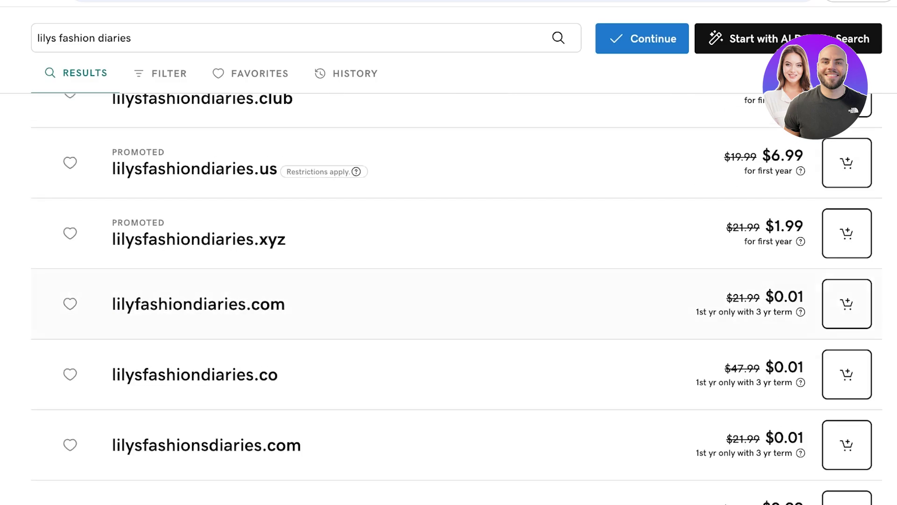
scroll(449, 328, "up", 7)
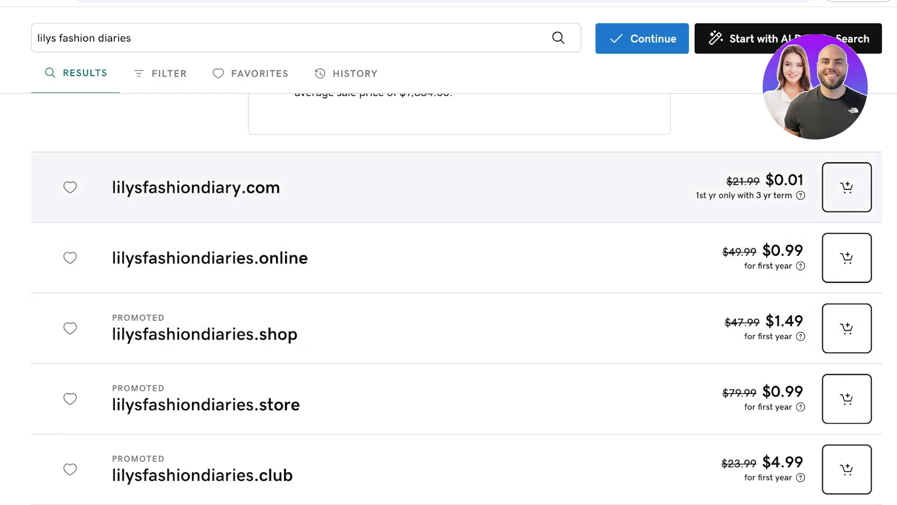
- Scroll back through the results and return to the workspace's empty Domain page
scroll(453, 280, "down", 9)
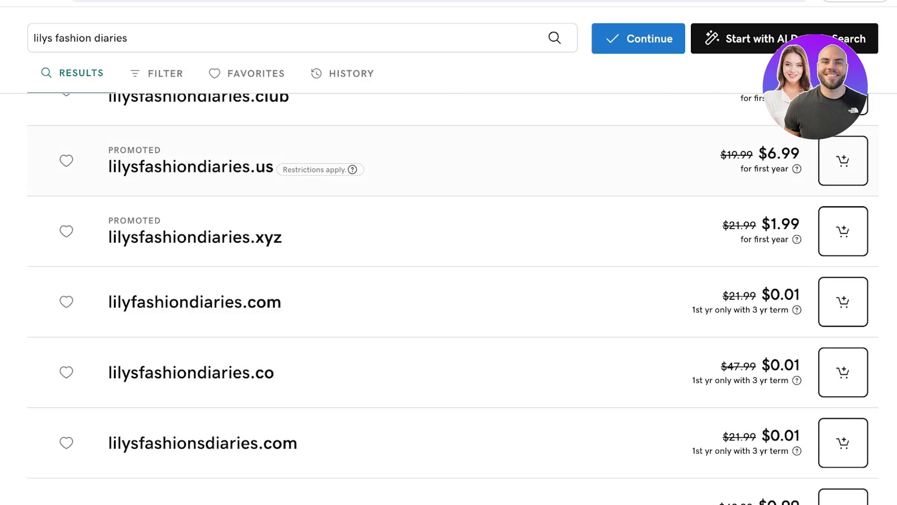
scroll(453, 280, "up", 4)
scroll(453, 281, "up", 6)
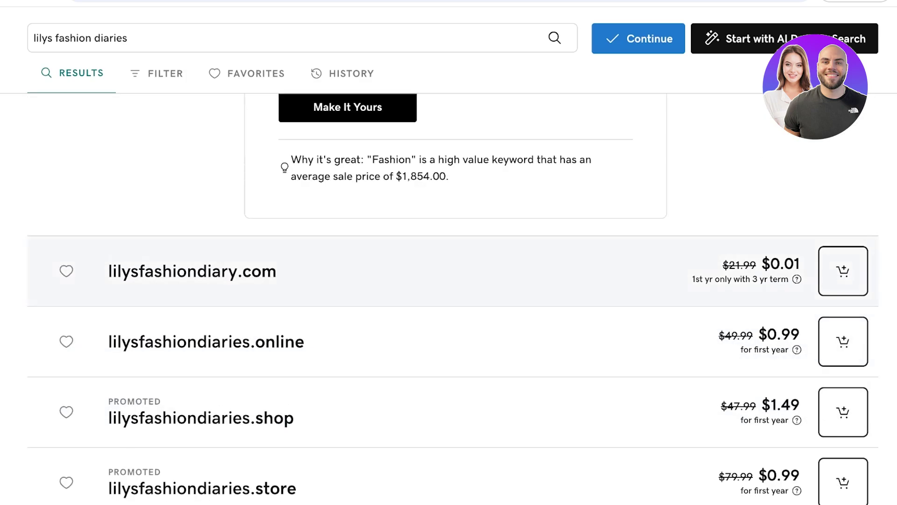
scroll(453, 281, "down", 5)
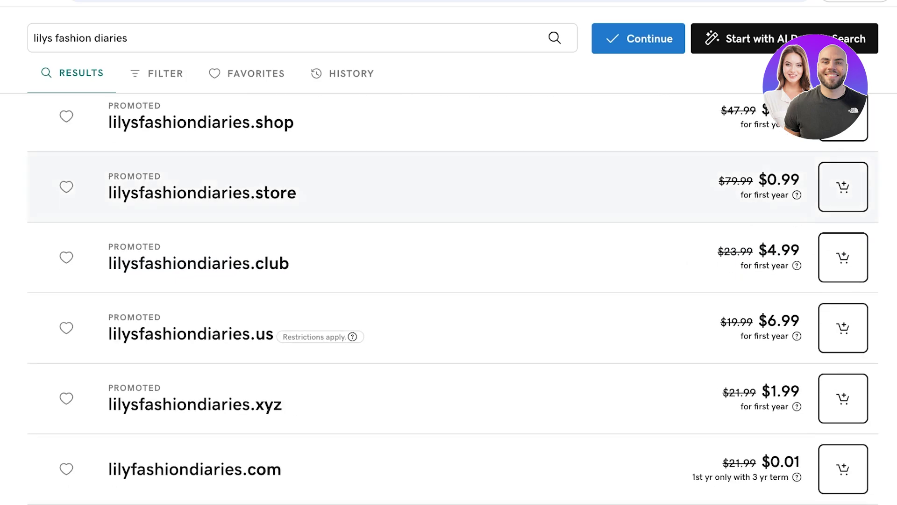
scroll(453, 280, "up", 6)
scroll(453, 299, "down", 14)
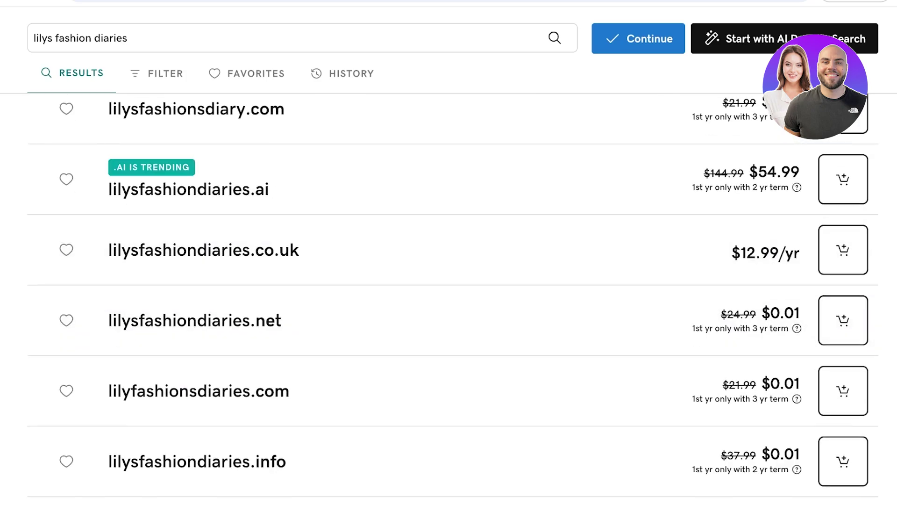
scroll(453, 299, "up", 1)
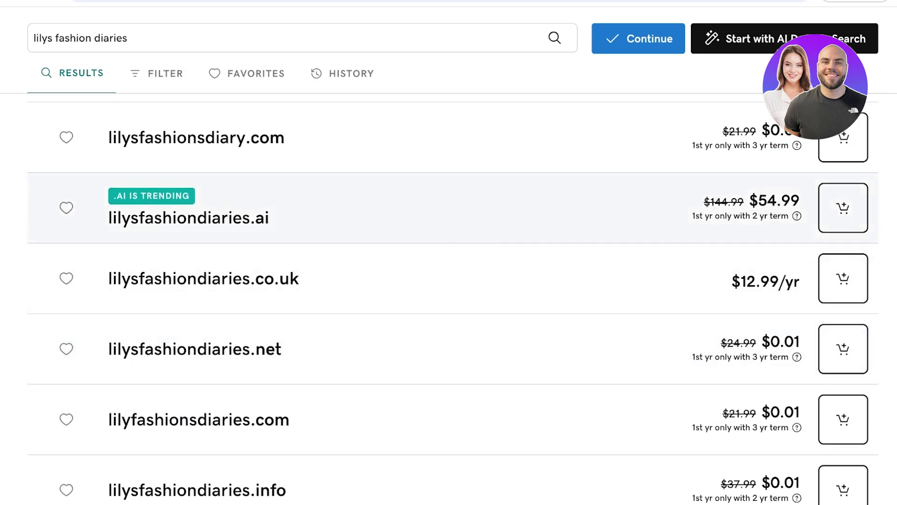
scroll(453, 299, "up", 8)
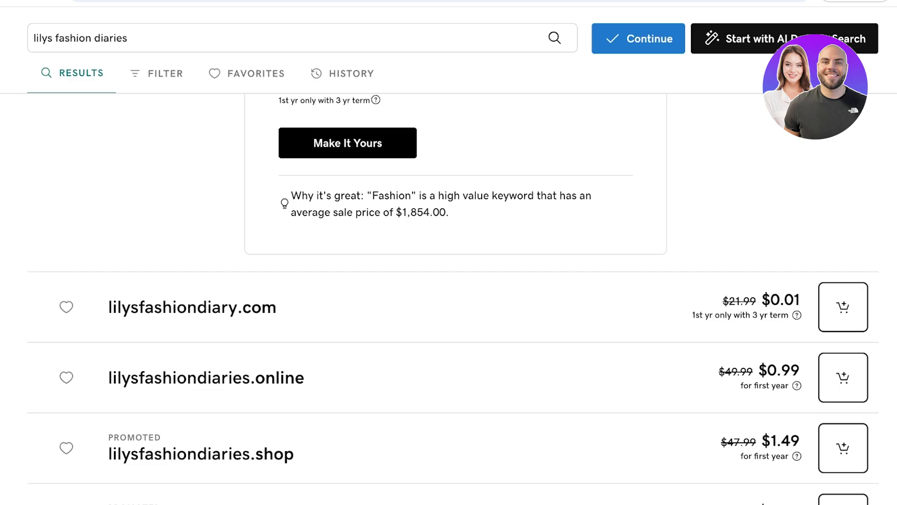
scroll(449, 252, "down", 20)
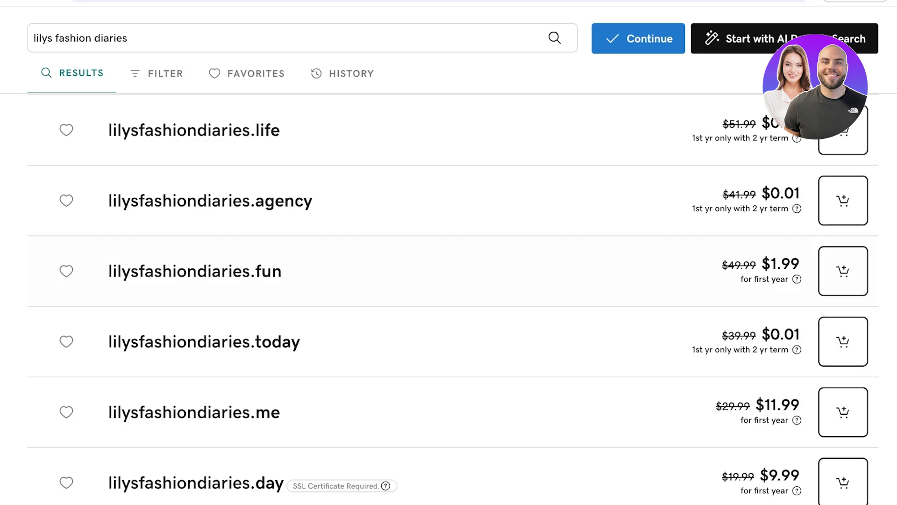
scroll(449, 253, "down", 20)
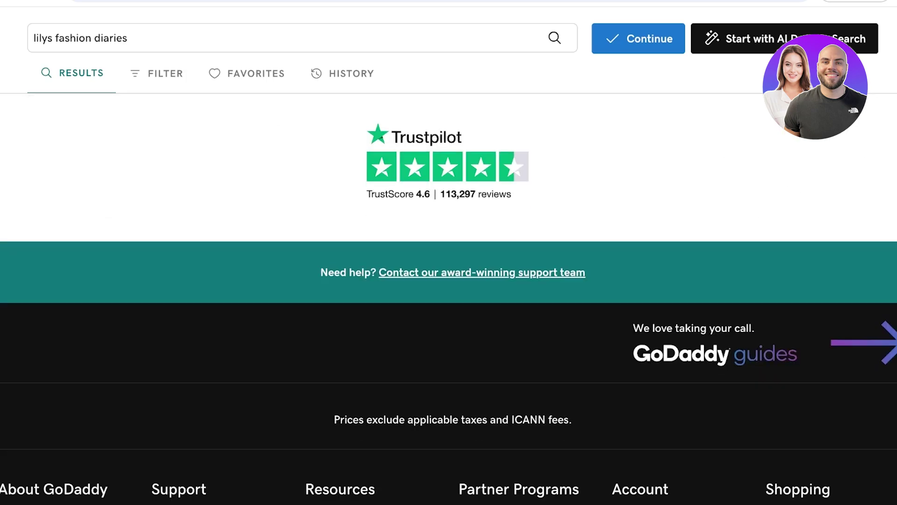
scroll(449, 299, "up", 20)
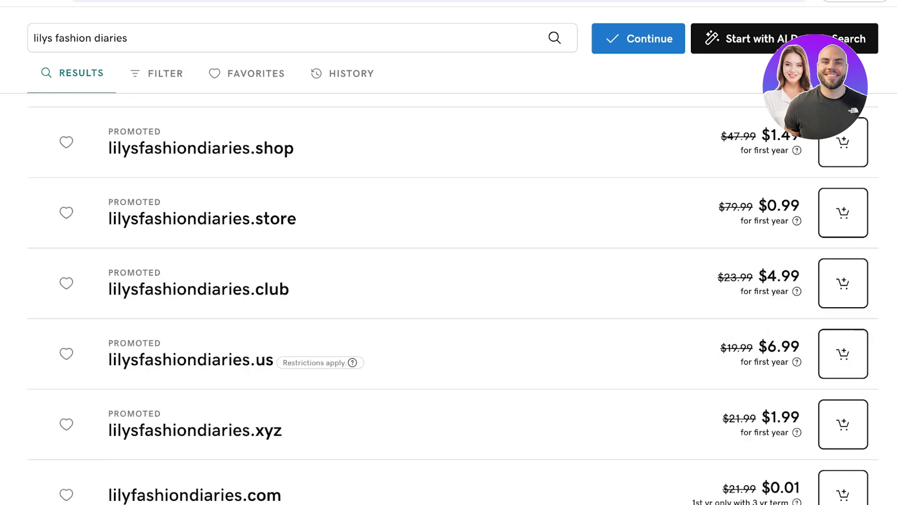
scroll(448, 299, "up", 10)
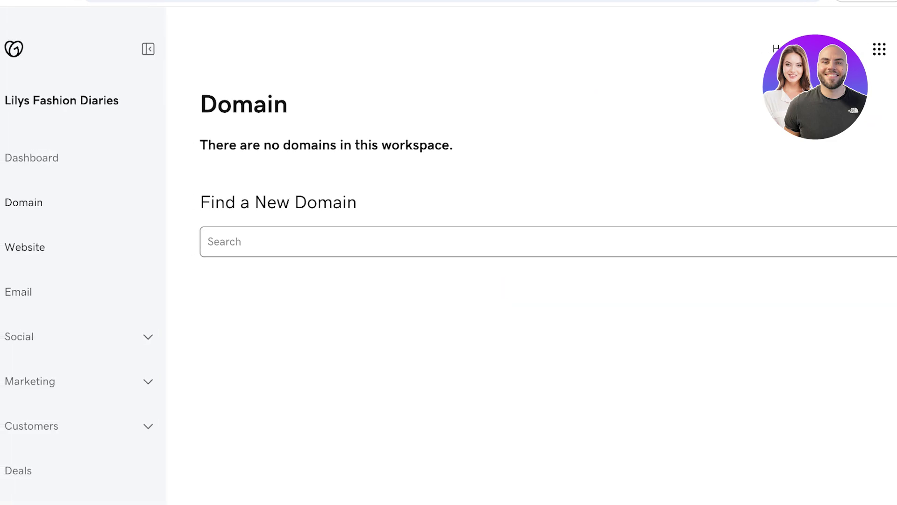
- Open the workspace's Email page and look it over
left_click(18, 292)
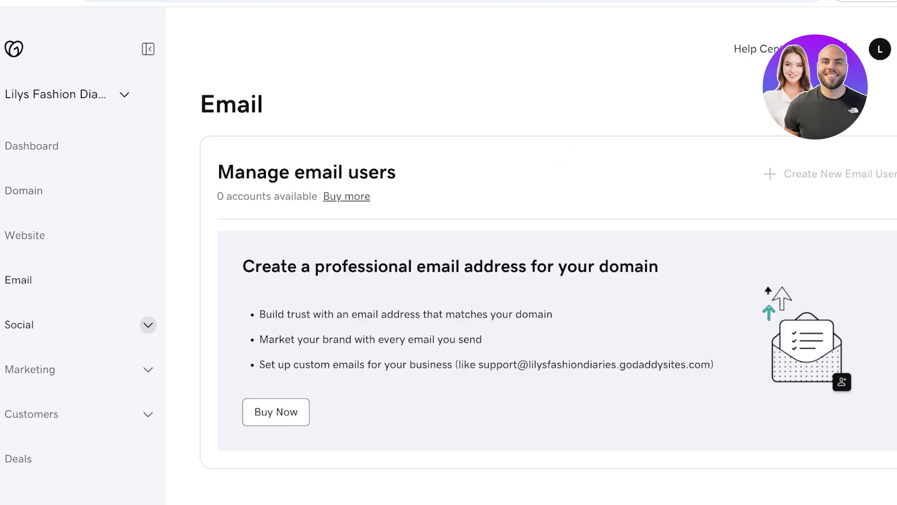
scroll(548, 249, "down", 1)
scroll(548, 249, "up", 1)
- Check the Social and Marketing sections, then go to Website Builder plans and pricing
left_click(148, 325)
left_click(148, 325)
left_click(148, 370)
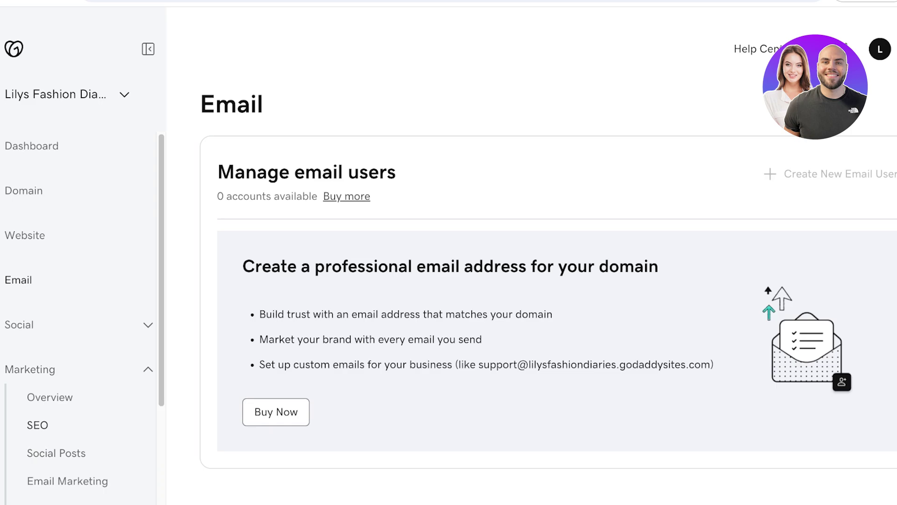
scroll(80, 397, "down", 3)
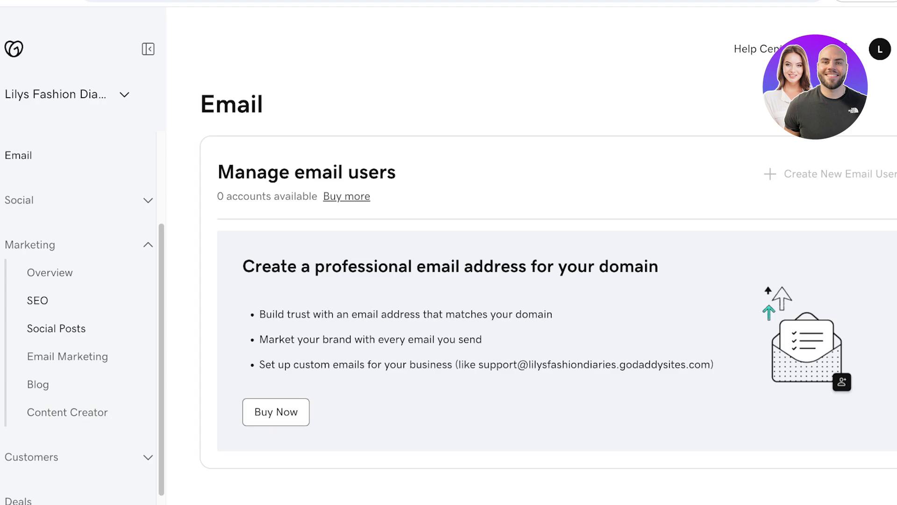
left_click(56, 328)
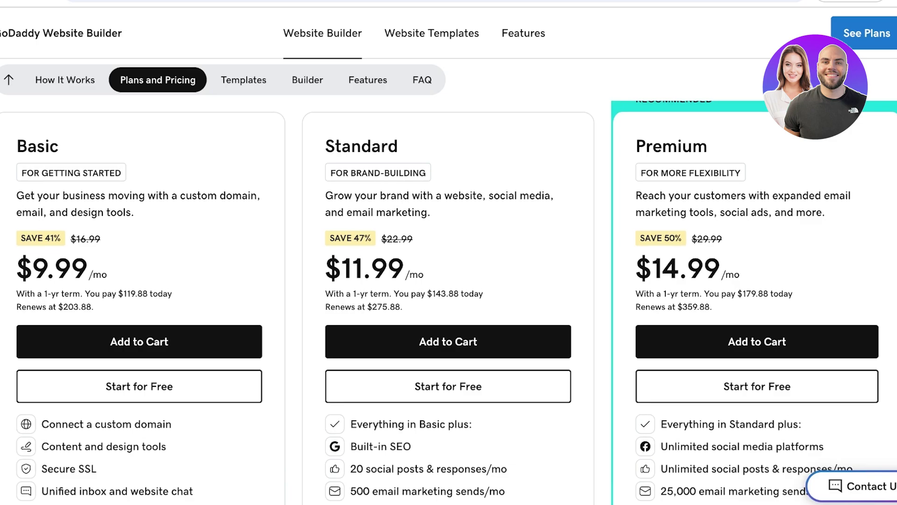
- Compare the Basic ($9.99), Standard ($11.99) and Premium ($14.99) monthly plan cards
scroll(449, 302, "down", 1)
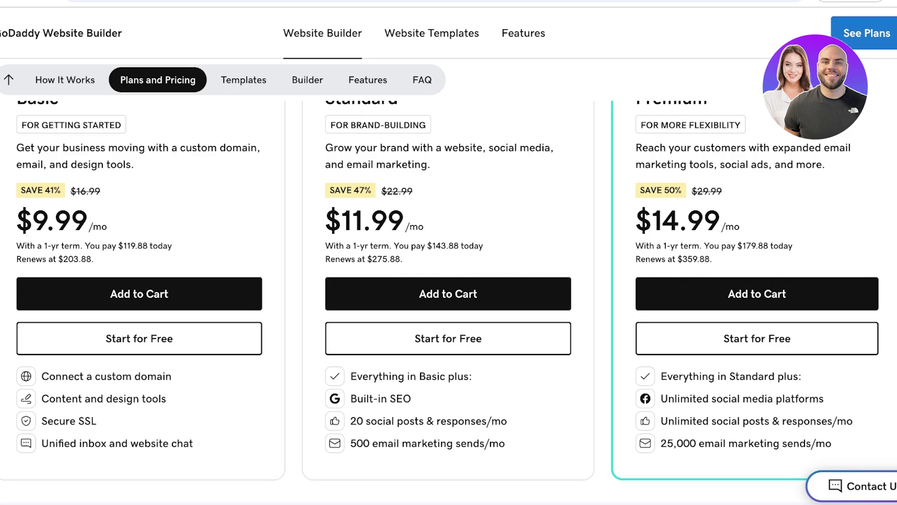
scroll(448, 280, "up", 4)
scroll(449, 280, "down", 16)
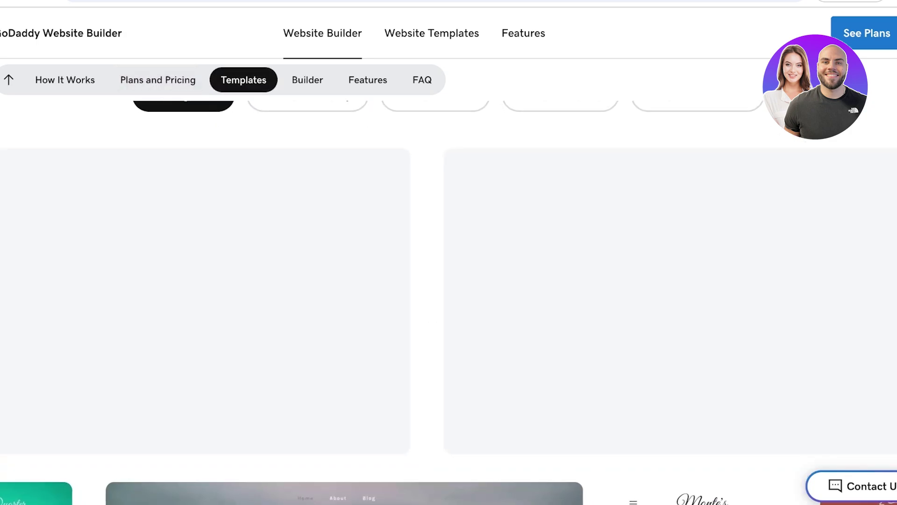
scroll(448, 280, "up", 11)
scroll(449, 281, "up", 3)
scroll(449, 314, "down", 1)
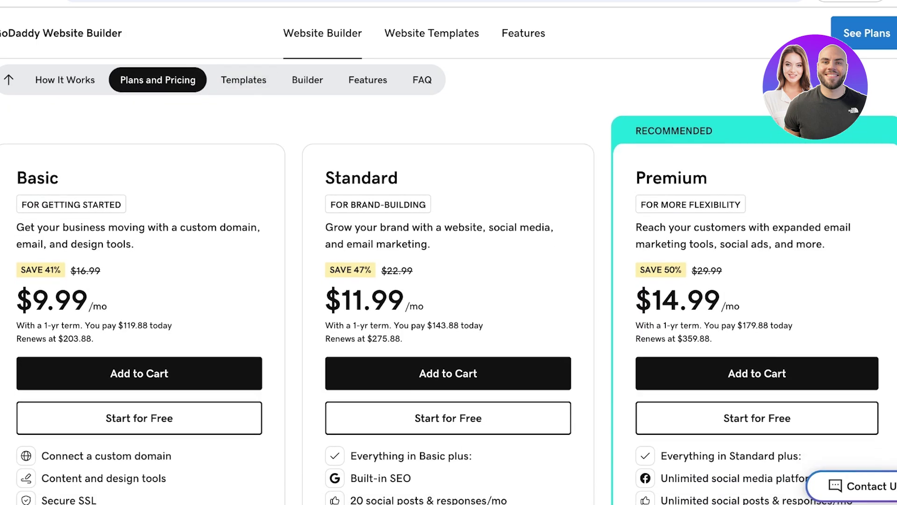
scroll(449, 304, "down", 1)
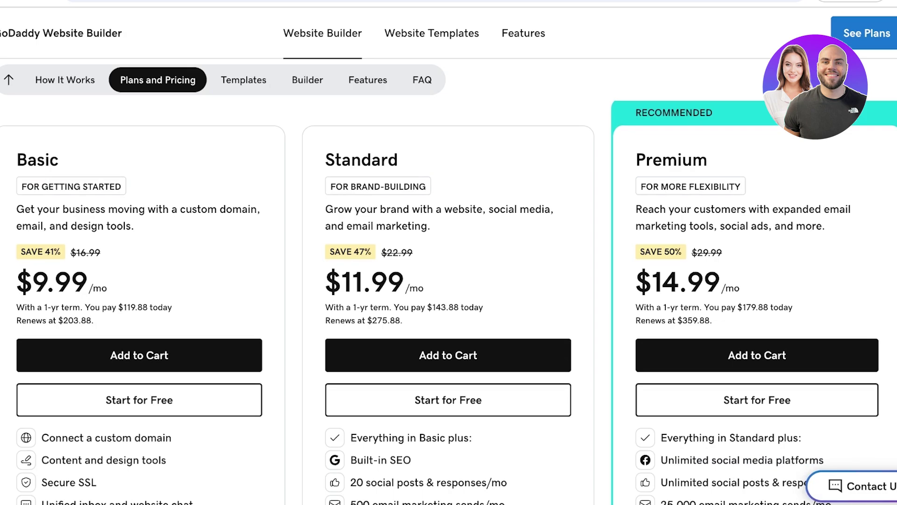
scroll(449, 304, "down", 1)
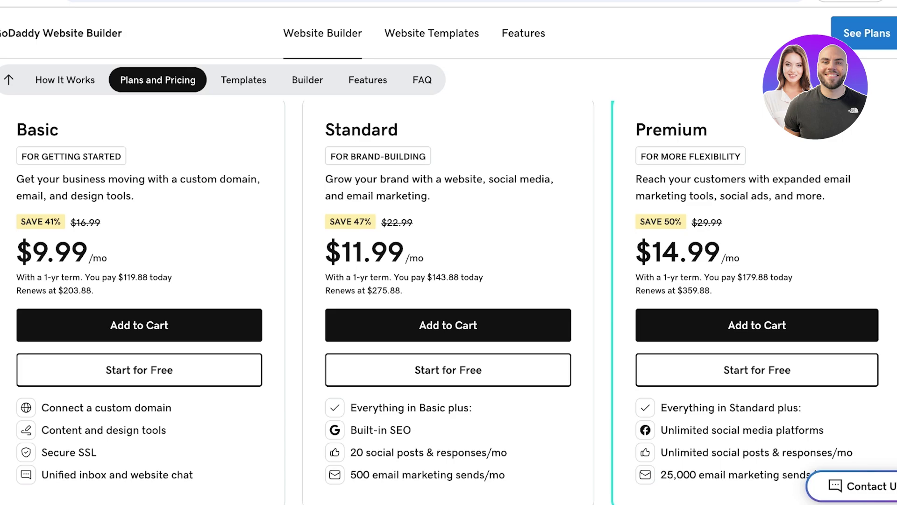
- Scroll through the Templates and Builder sections, then return to the dashboard's Website page
scroll(439, 304, "down", 1)
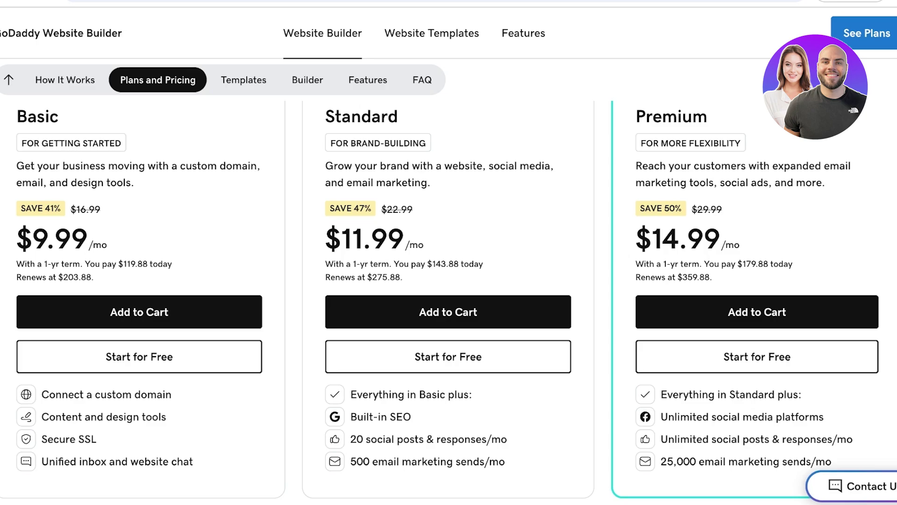
scroll(449, 299, "down", 2)
scroll(449, 299, "up", 3)
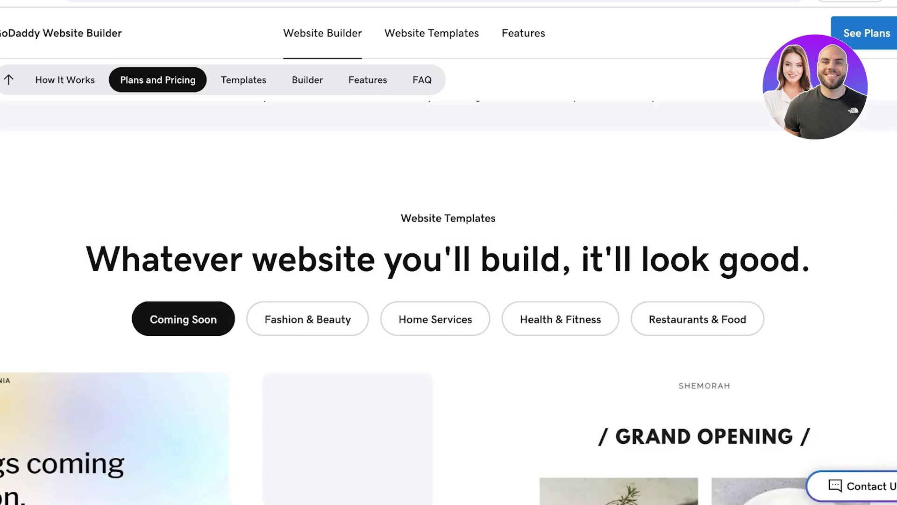
scroll(449, 299, "up", 3)
scroll(448, 299, "down", 5)
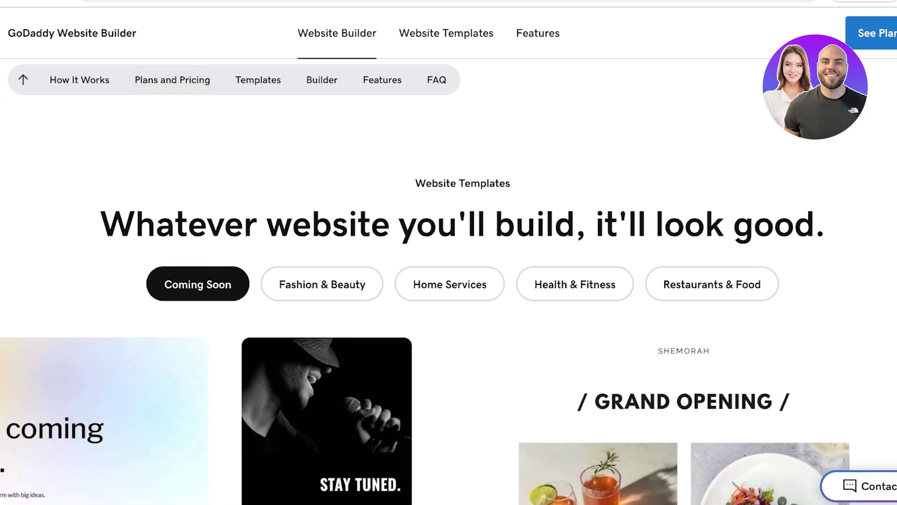
scroll(448, 300, "down", 10)
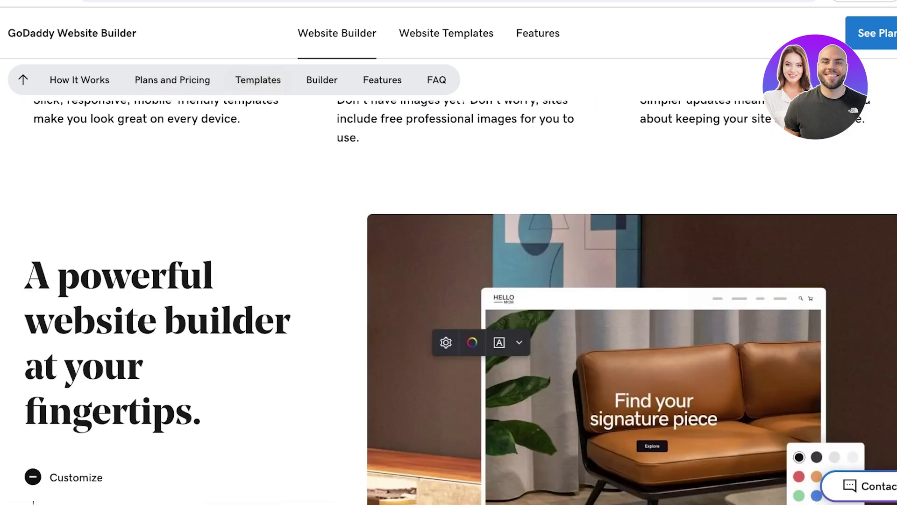
scroll(449, 299, "down", 12)
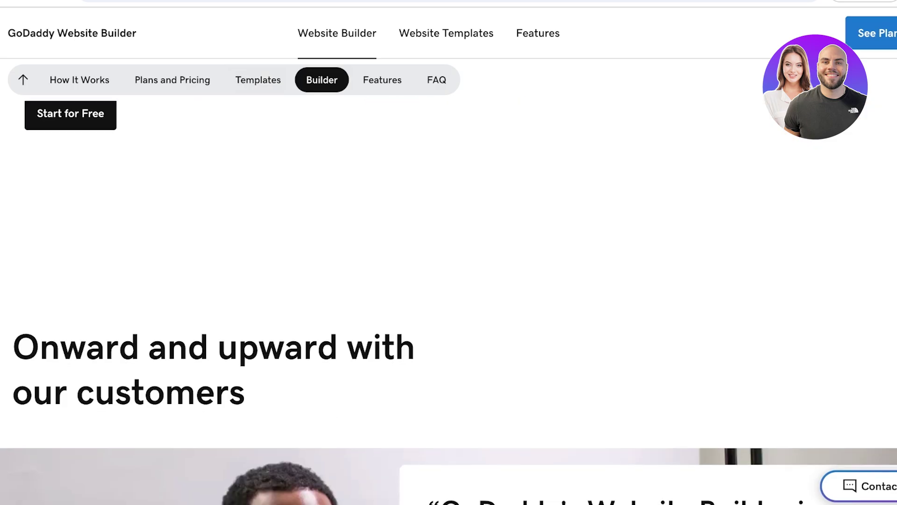
scroll(449, 299, "down", 12)
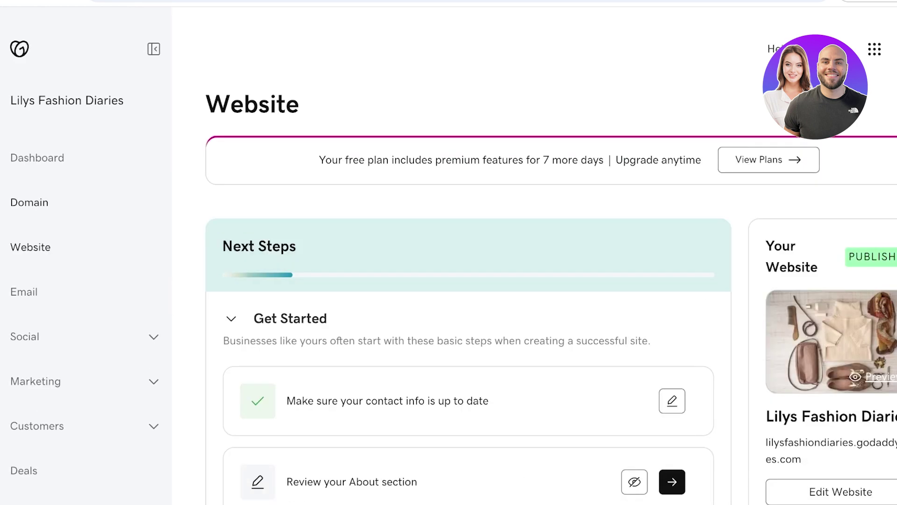
scroll(468, 281, "down", 3)
scroll(468, 281, "down", 2)
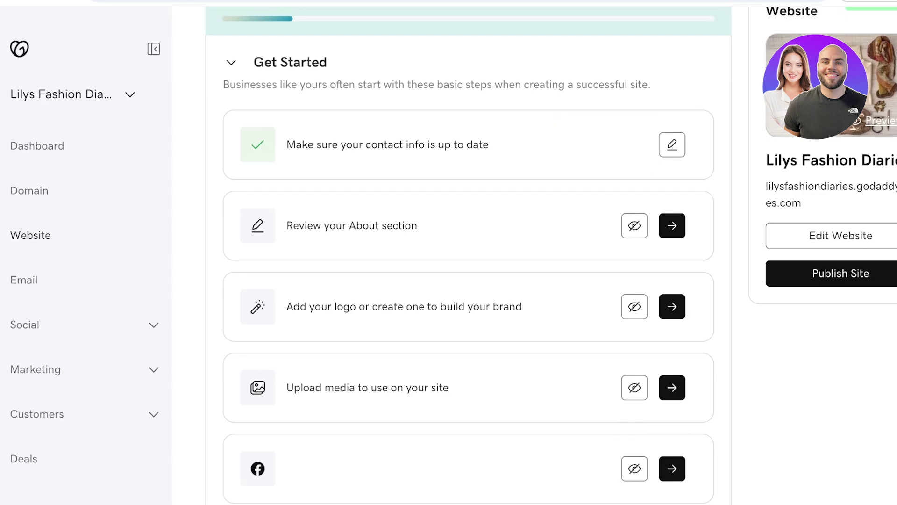
scroll(468, 257, "up", 5)
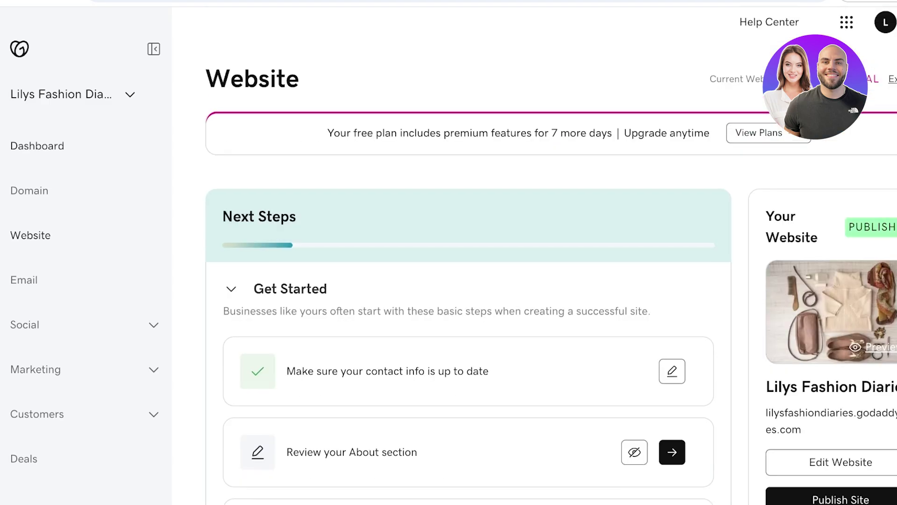